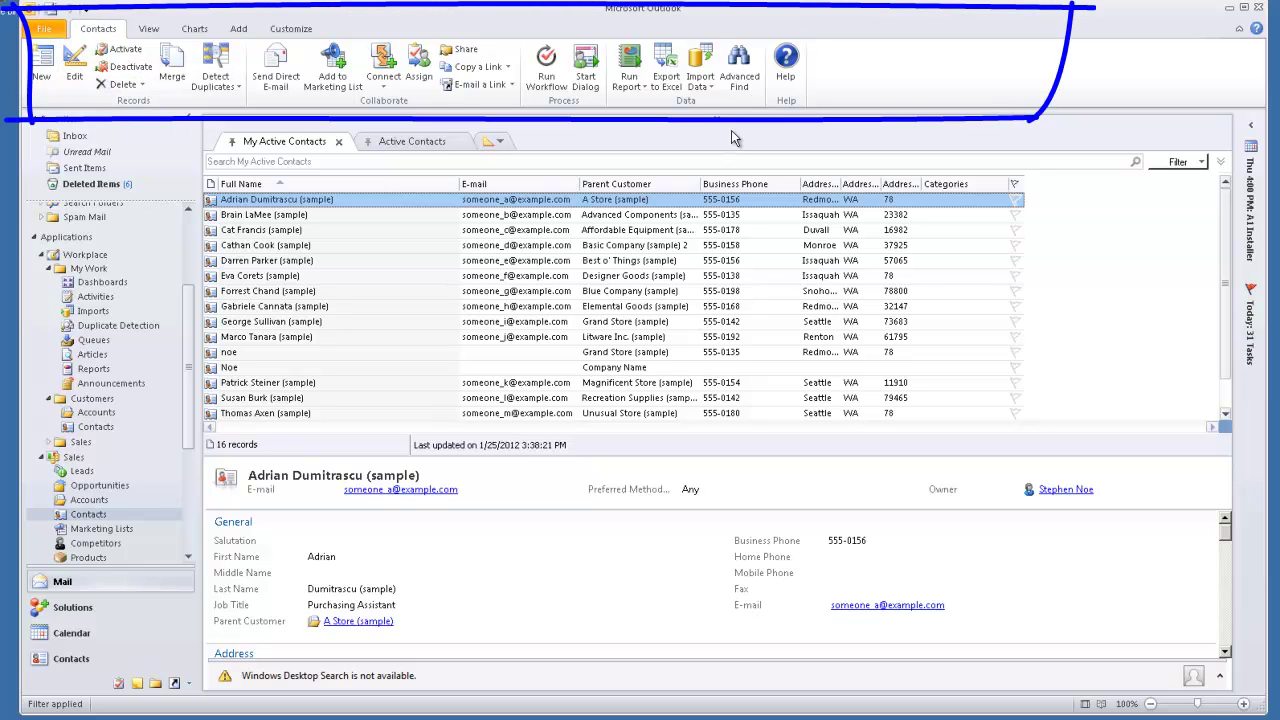
- Open Advanced Find with a blank query for a new personal view of contacts
left_click(739, 67)
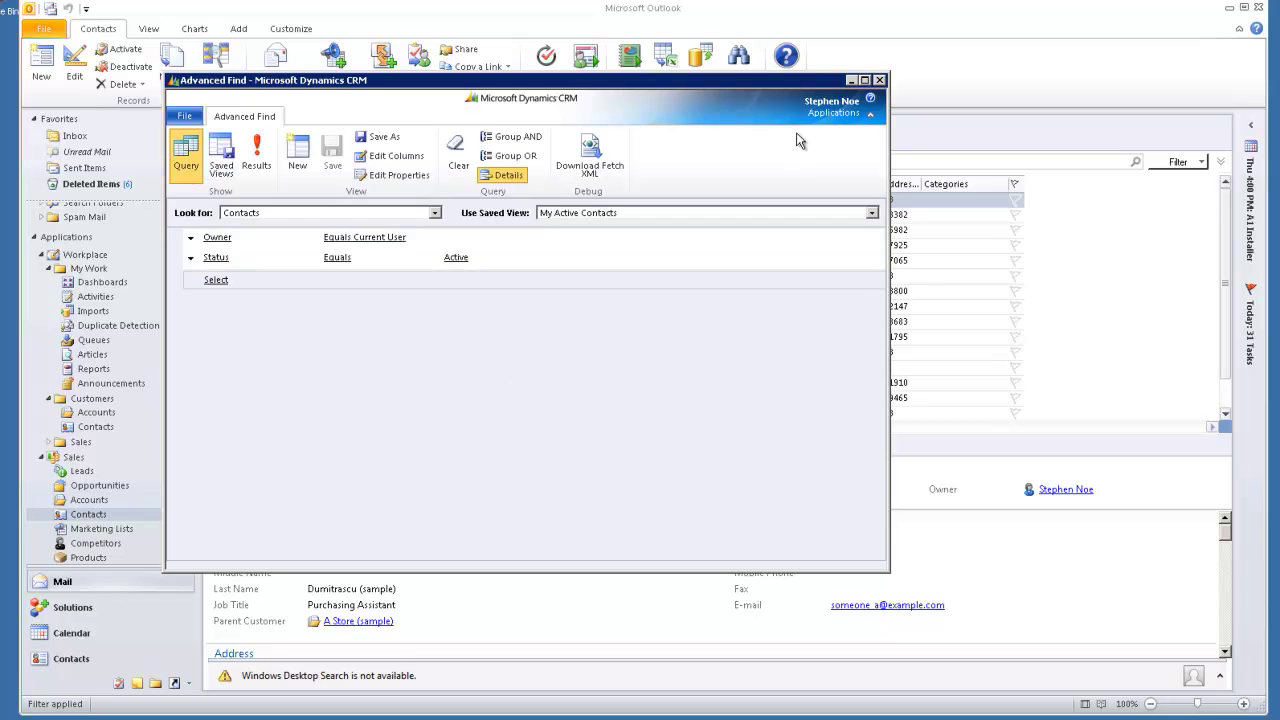
left_click(887, 85)
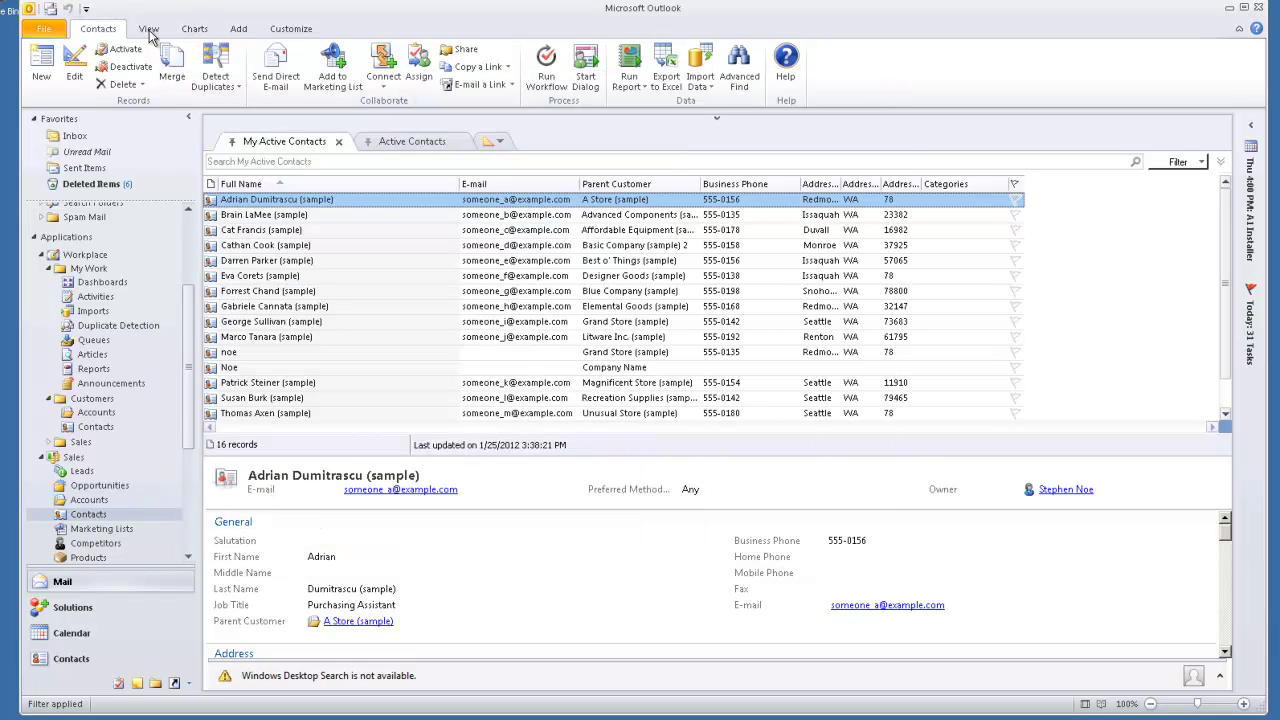
left_click(149, 30)
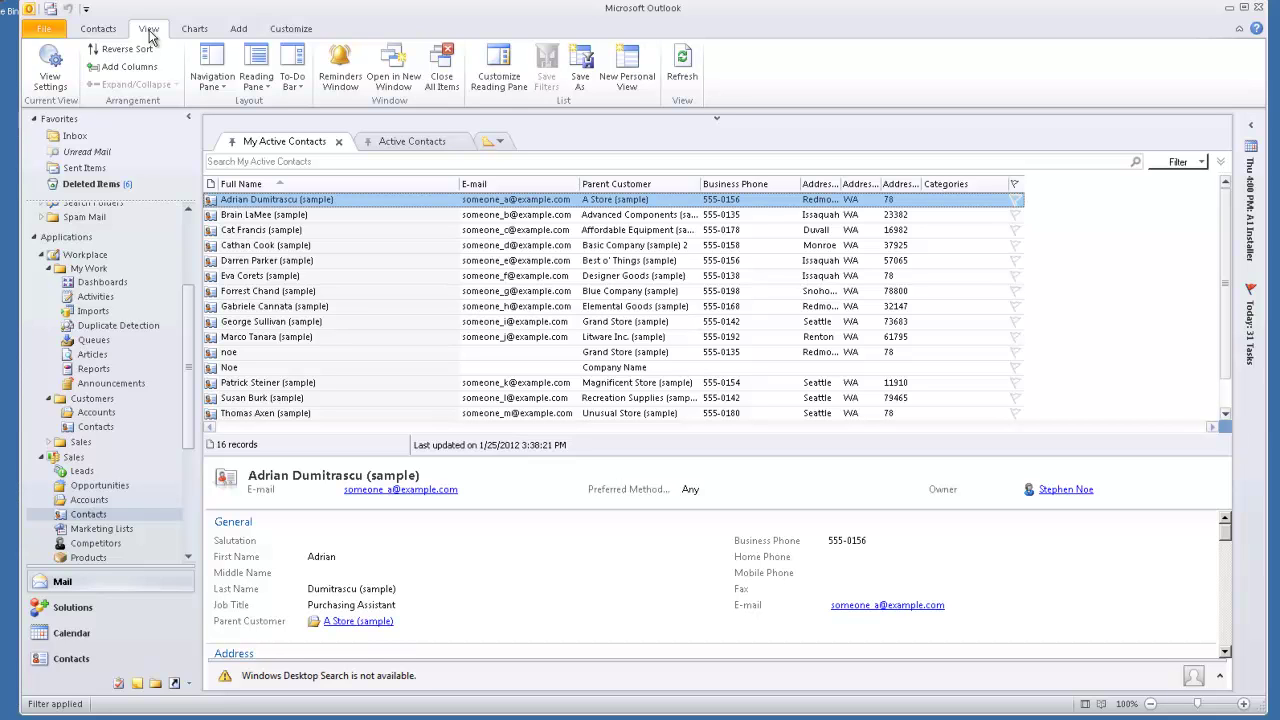
left_click(628, 72)
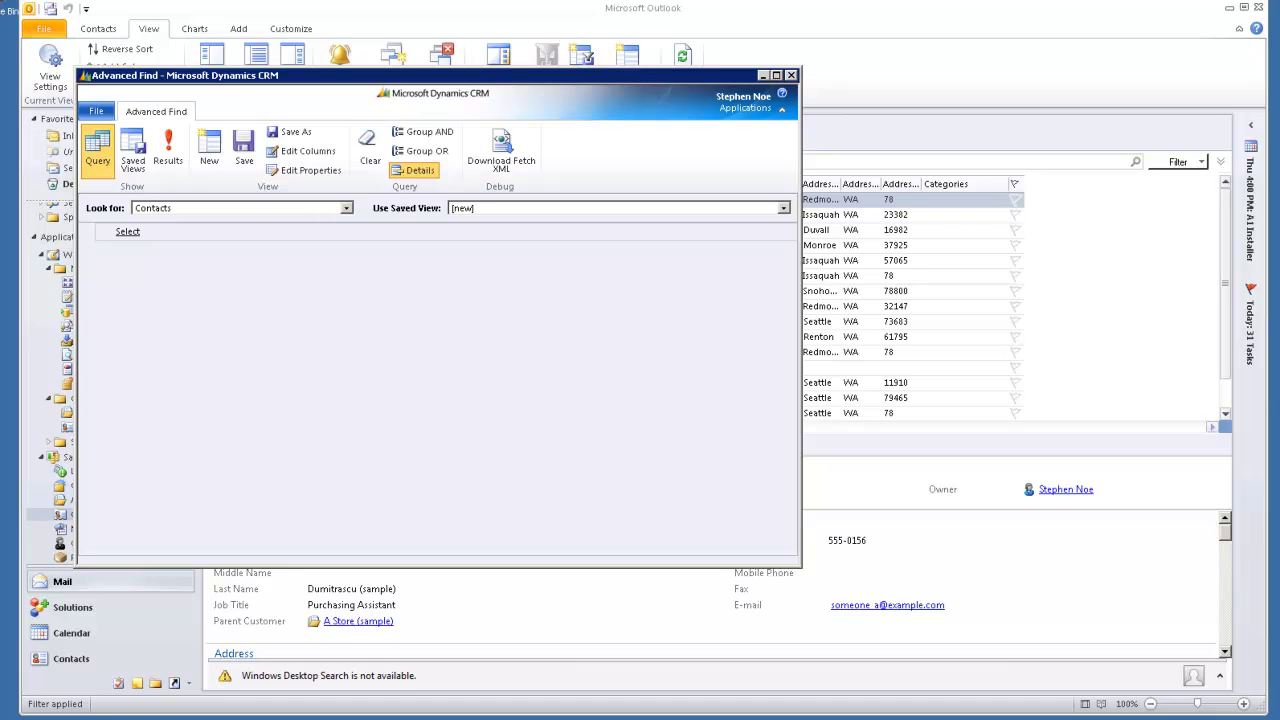
- Switch the blank query to simple mode and back to the Details mode
left_click(415, 170)
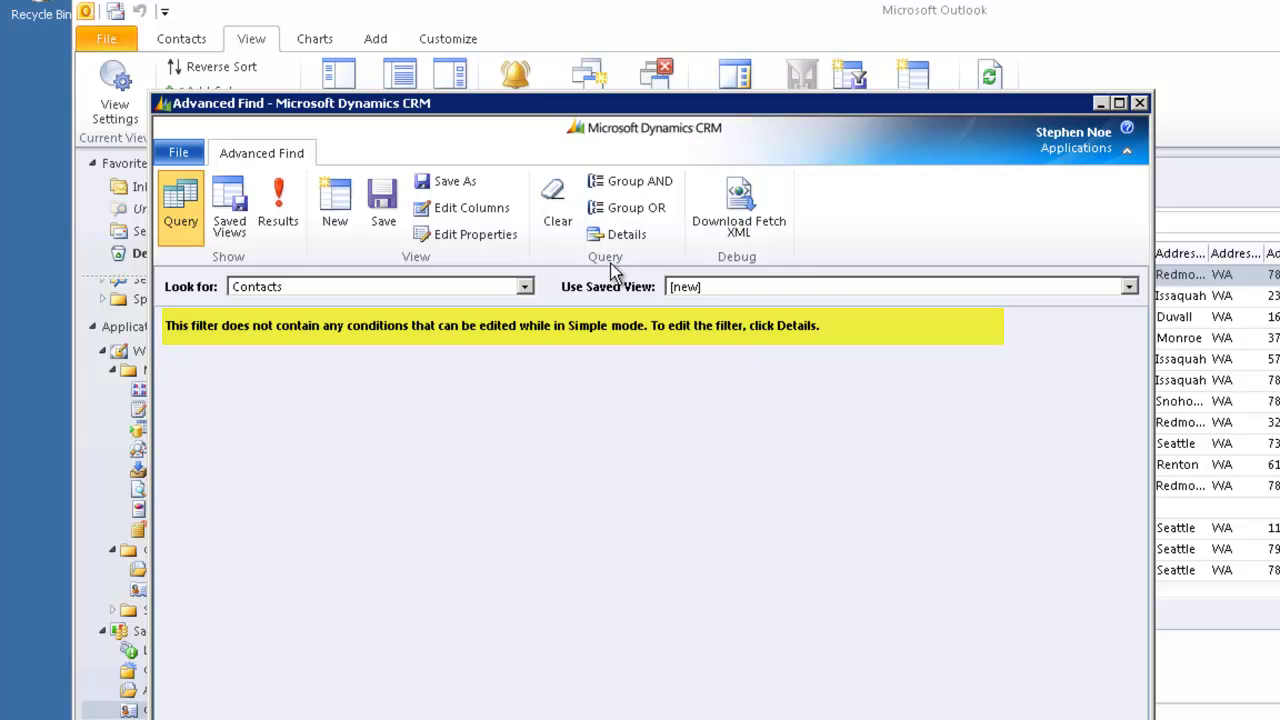
left_click(624, 240)
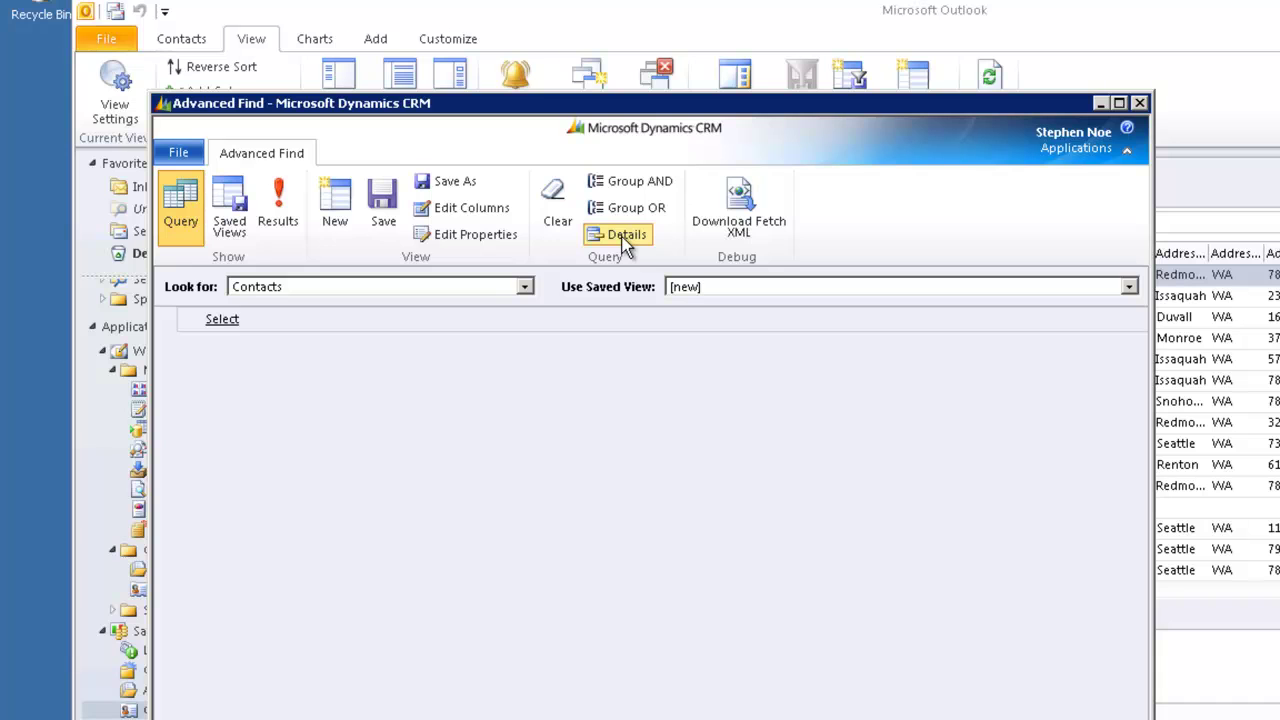
left_click(623, 240)
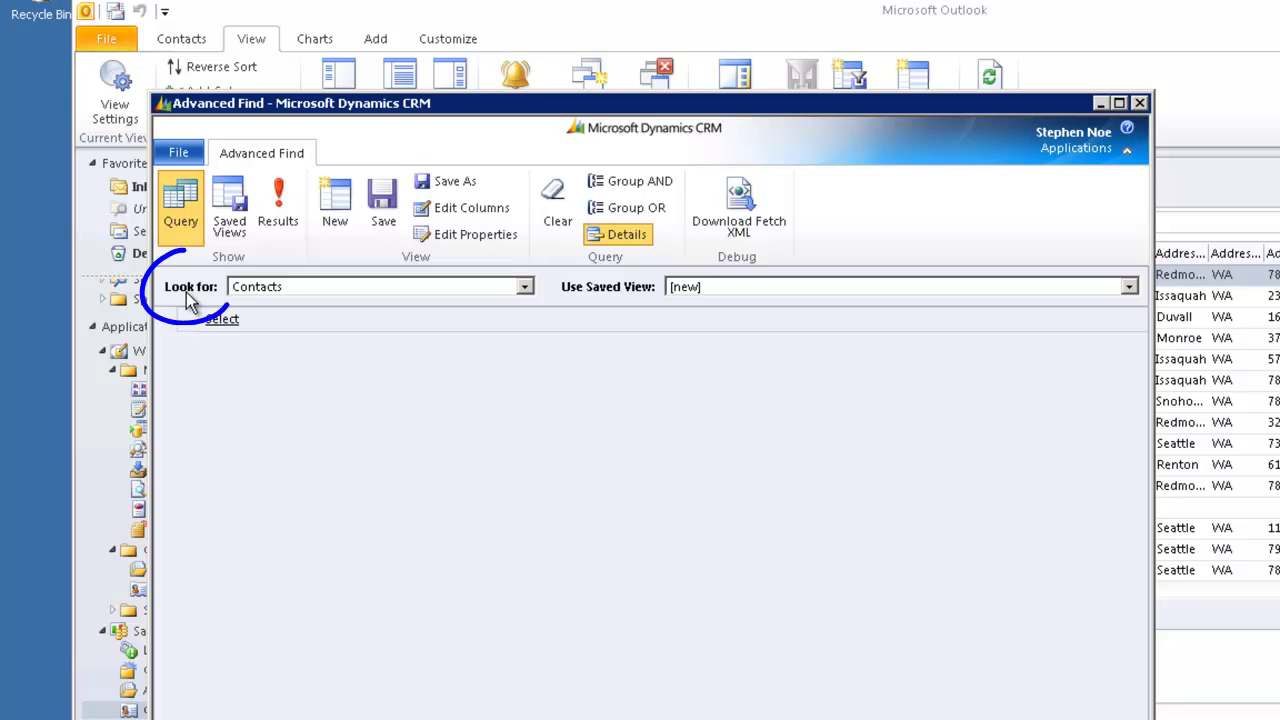
- Browse the available record types and choose Contacts as the type to look for
left_click(524, 290)
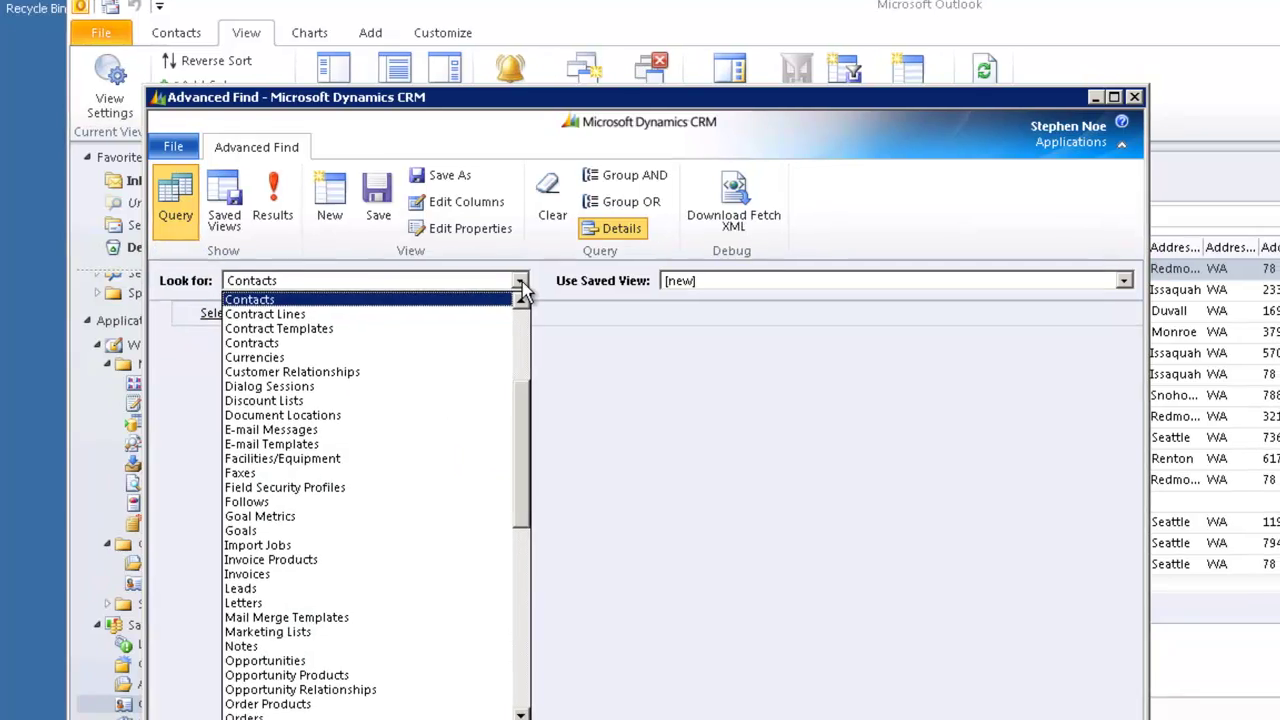
left_click_drag(524, 422, 540, 371)
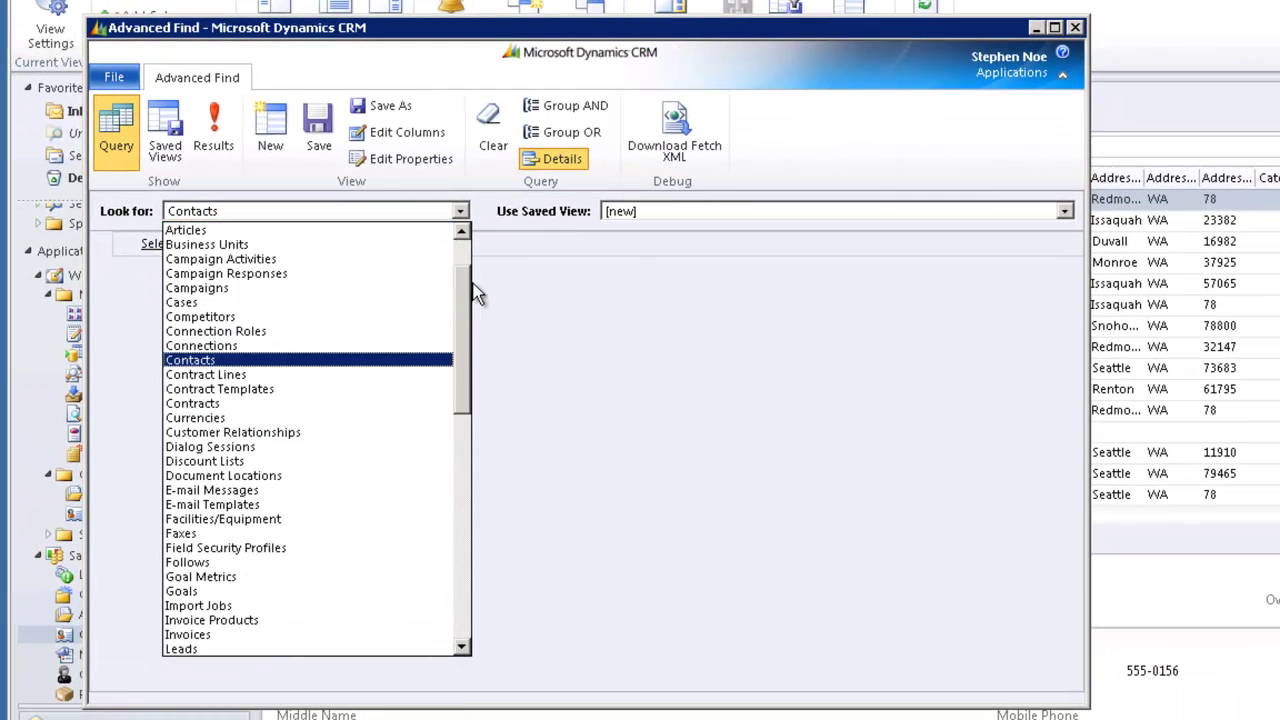
left_click_drag(476, 293, 474, 123)
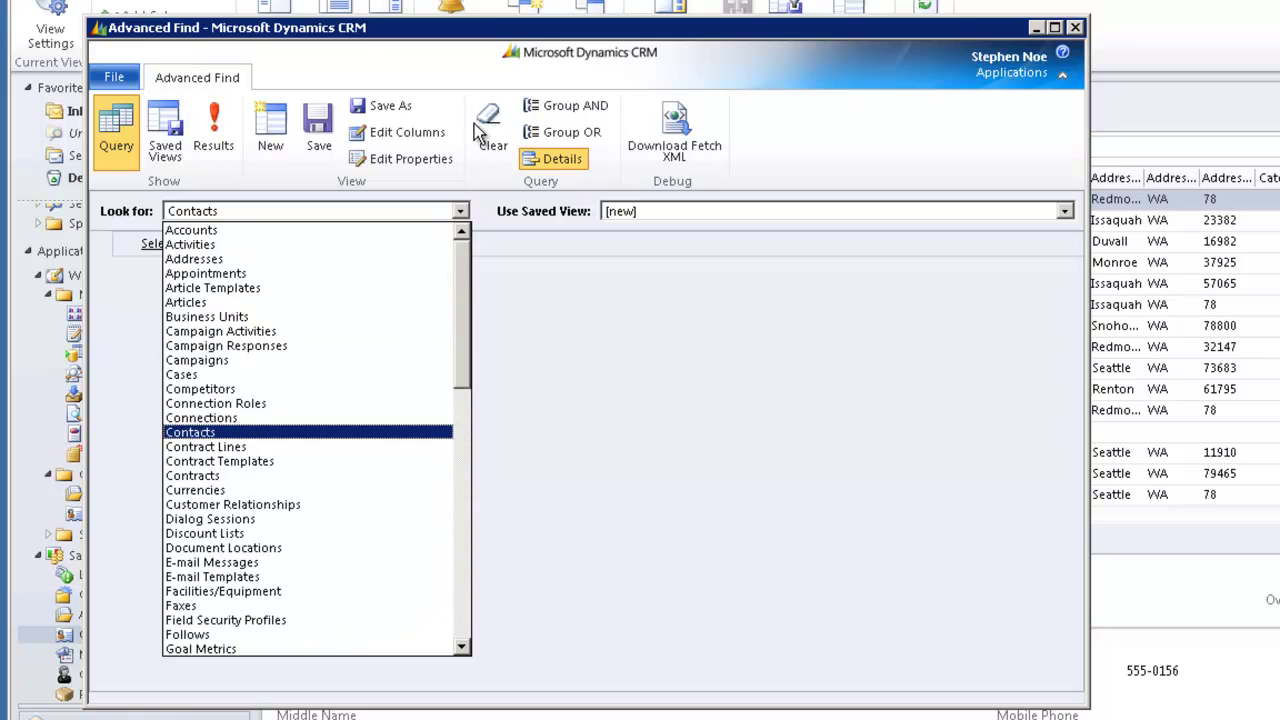
left_click(203, 433)
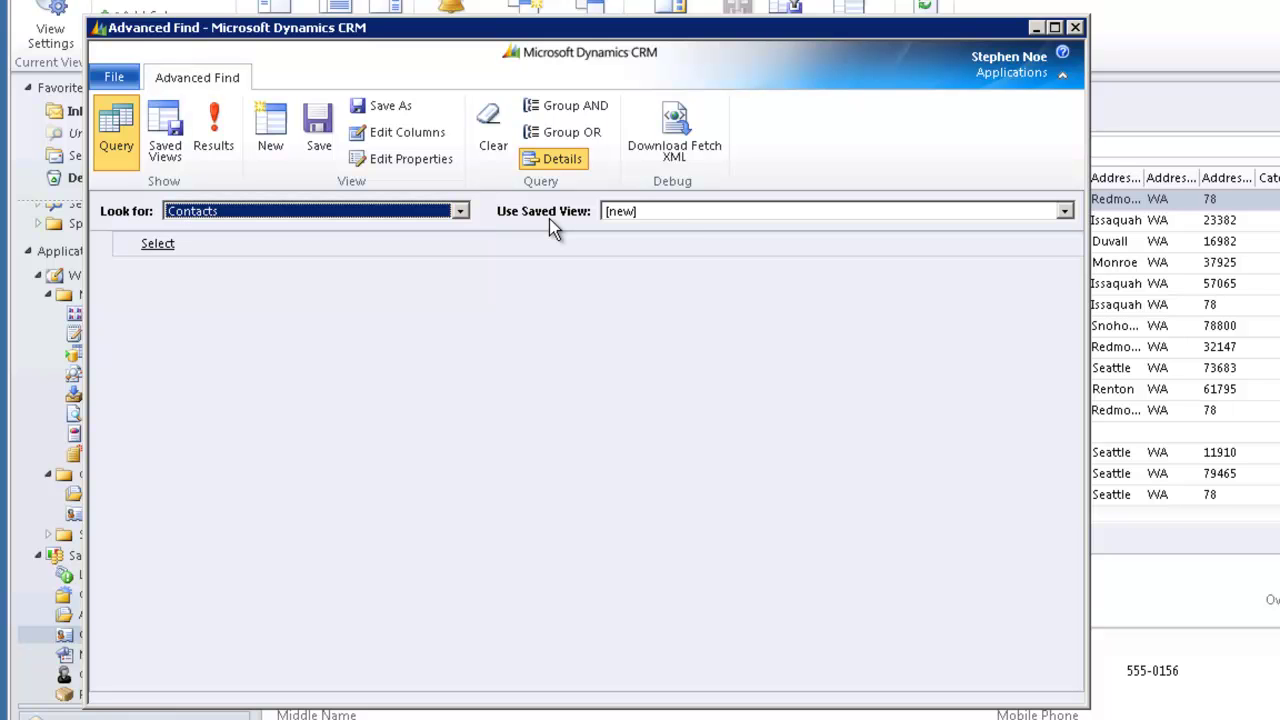
- Try the My Active Contacts saved view as the query's basis and return the query to [new]
left_click(1065, 215)
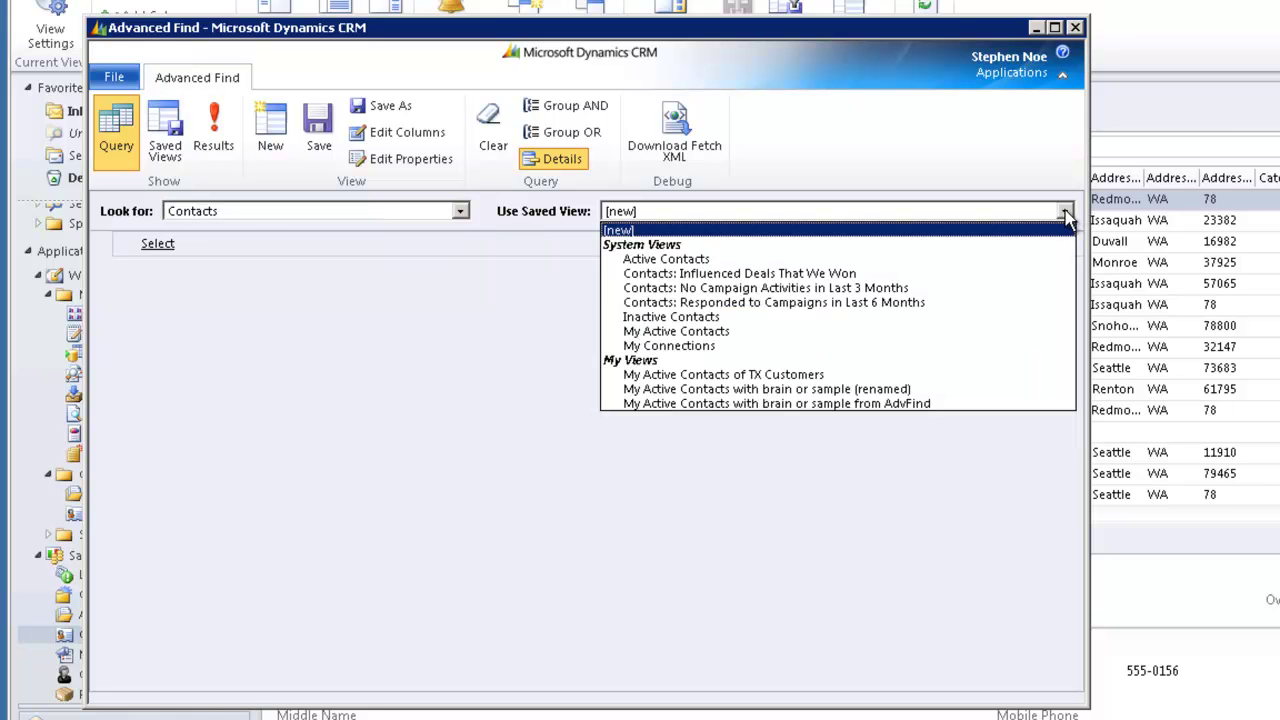
left_click(706, 334)
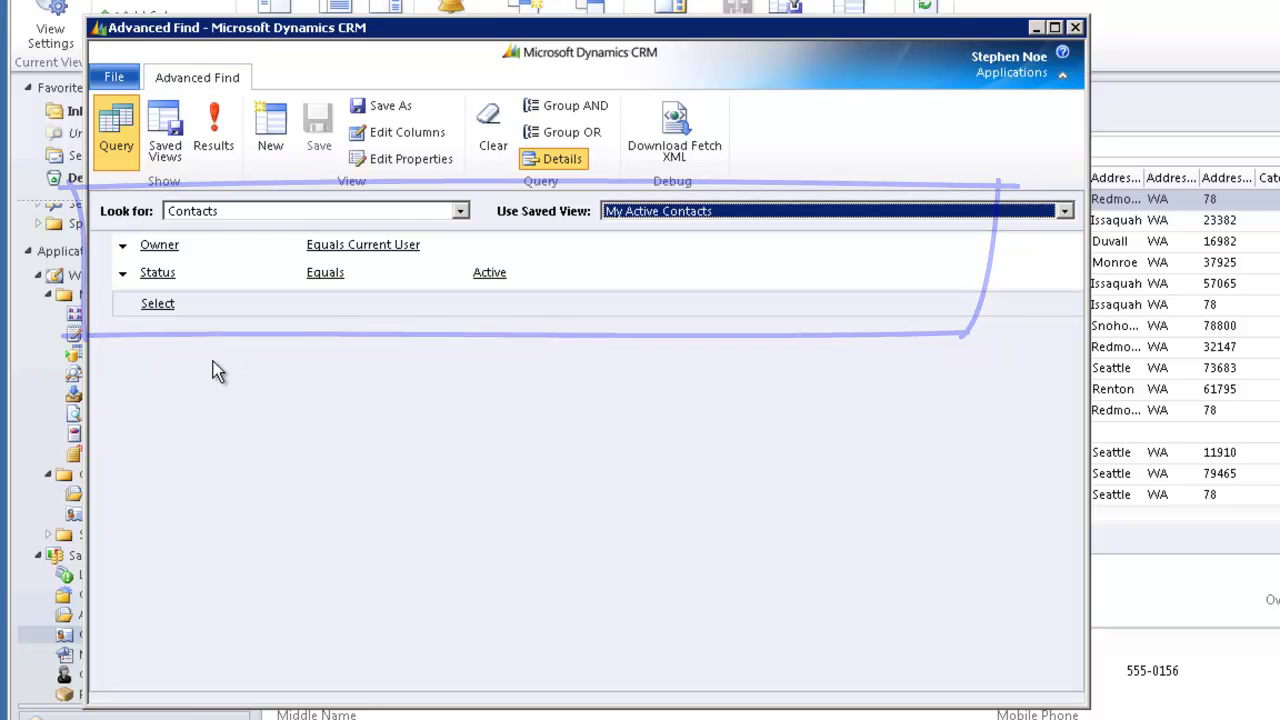
left_click(1066, 211)
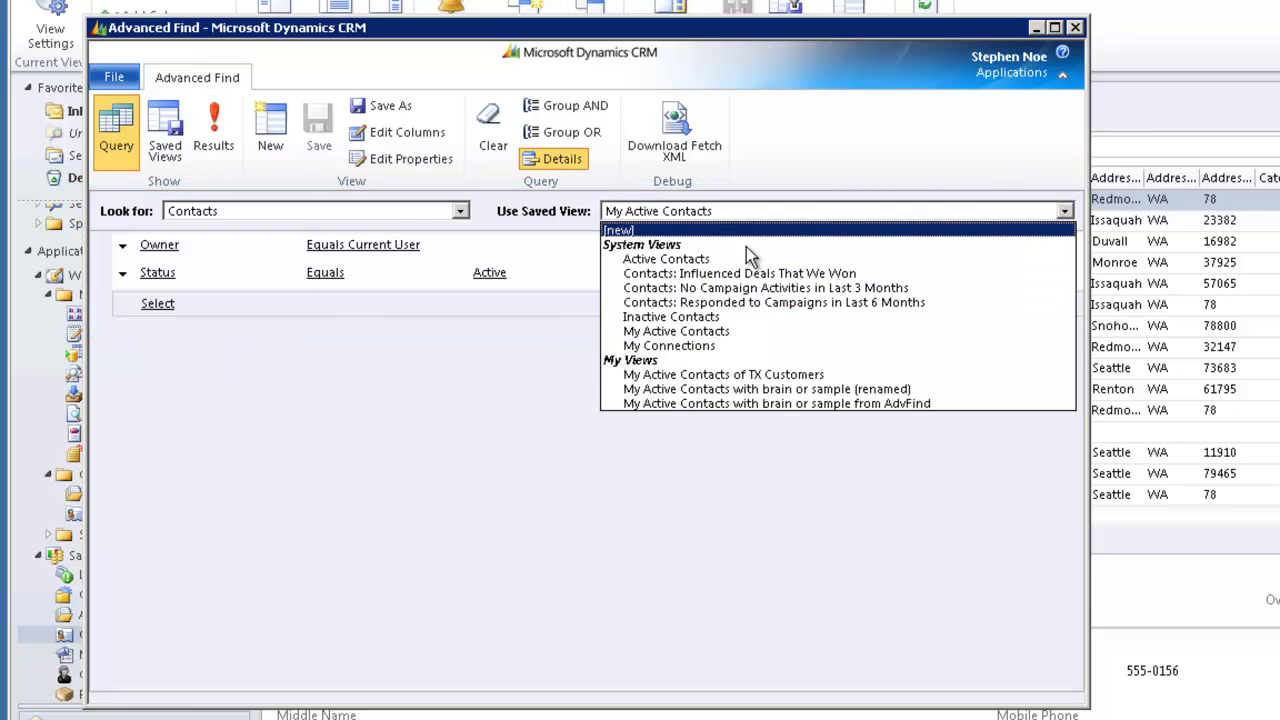
left_click(680, 230)
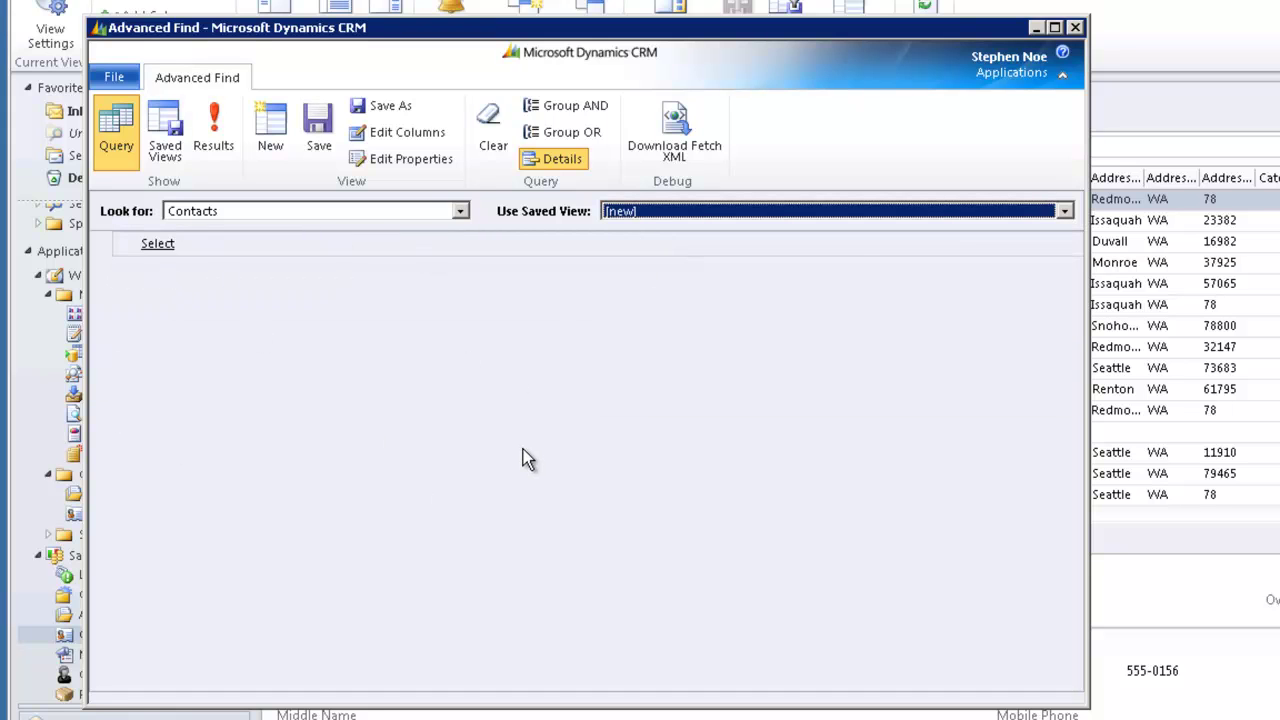
- Base the query on the My Active Contacts saved view and compare its criteria in simple and Details mode
left_click(1065, 212)
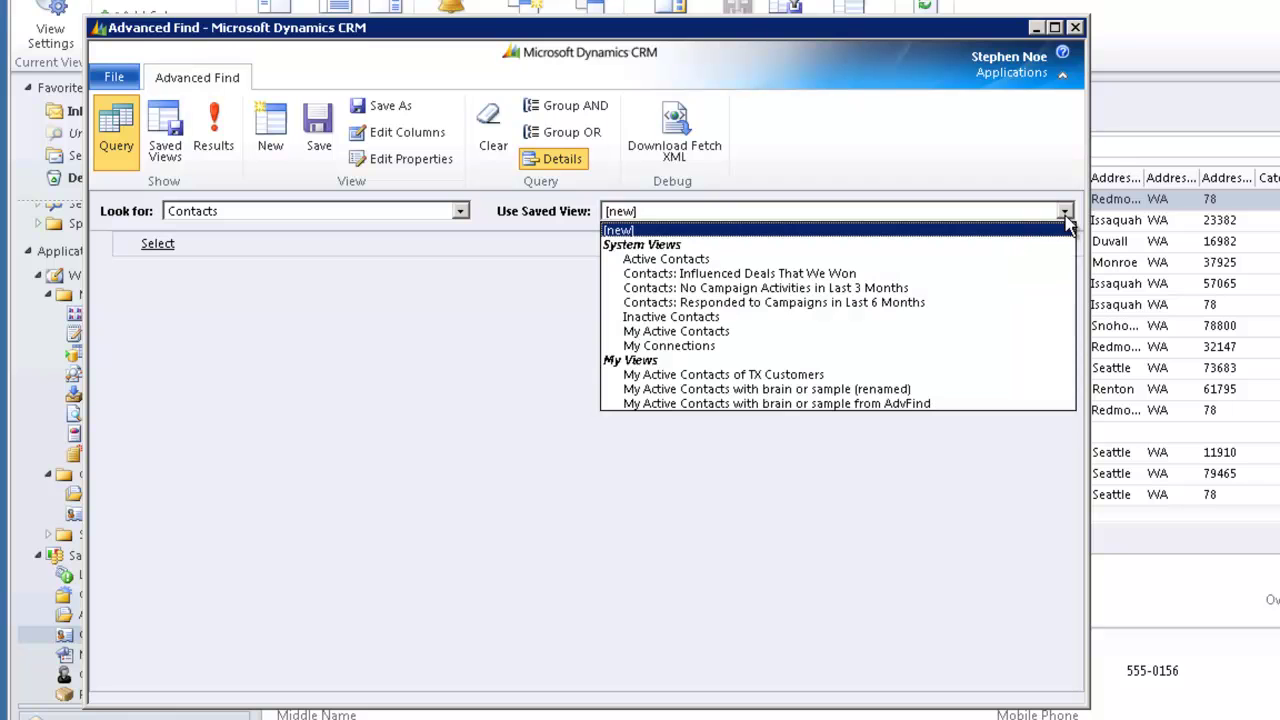
left_click(703, 333)
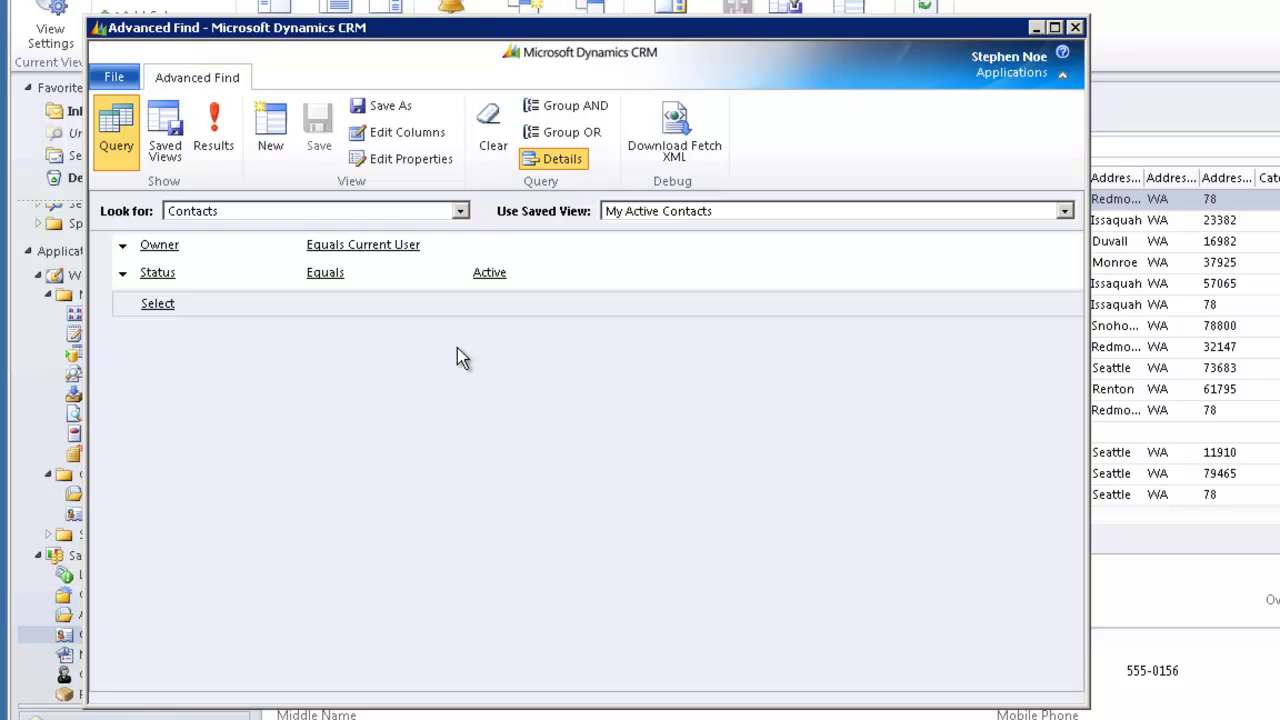
left_click(563, 160)
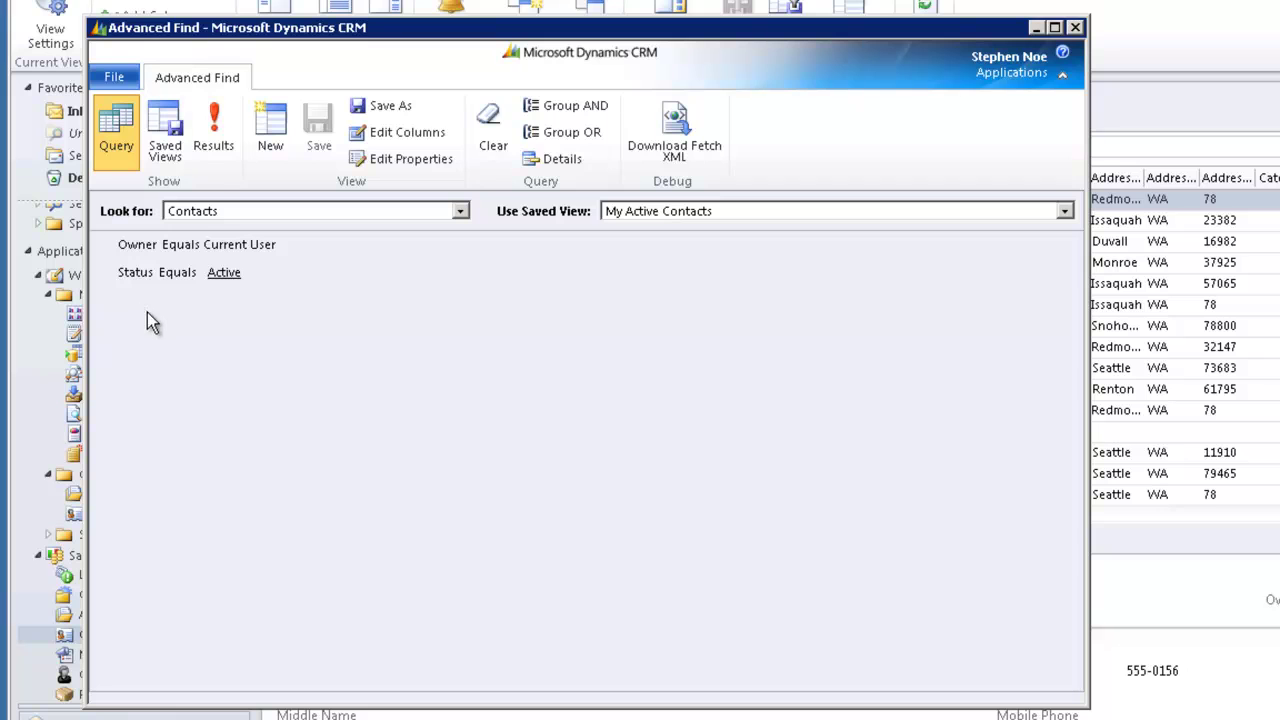
left_click(560, 158)
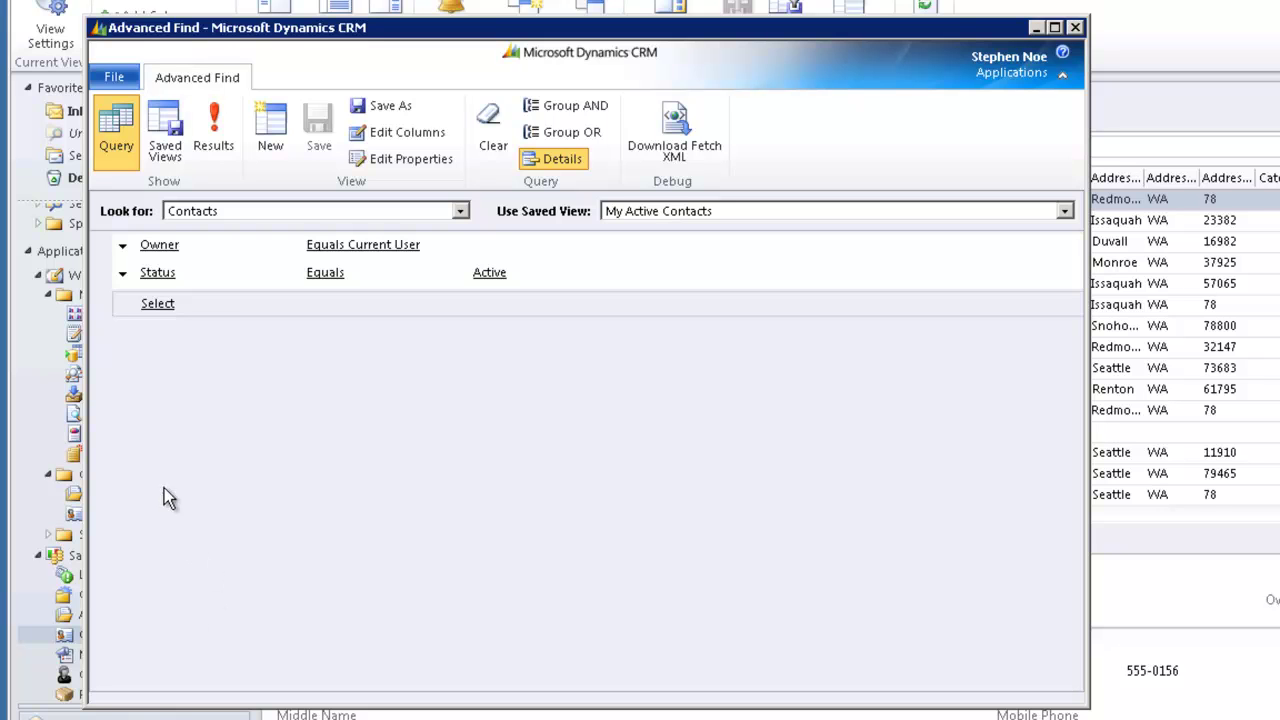
- Add a condition that Address 1: ZIP/Postal Code begins with 2
left_click(157, 304)
left_click_drag(464, 357, 150, 357)
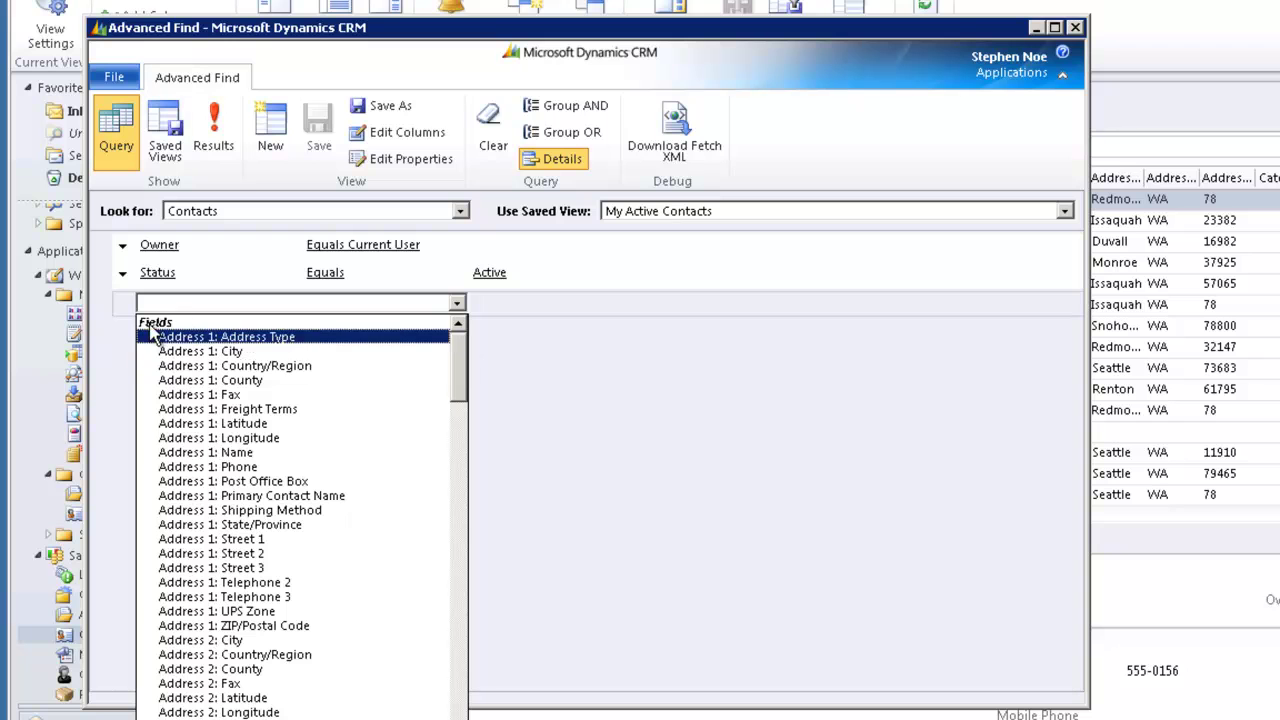
mouse_move(458, 374)
left_mouse_down()
mouse_move(444, 603)
mouse_move(472, 497)
mouse_move(474, 531)
mouse_move(463, 386)
left_mouse_up()
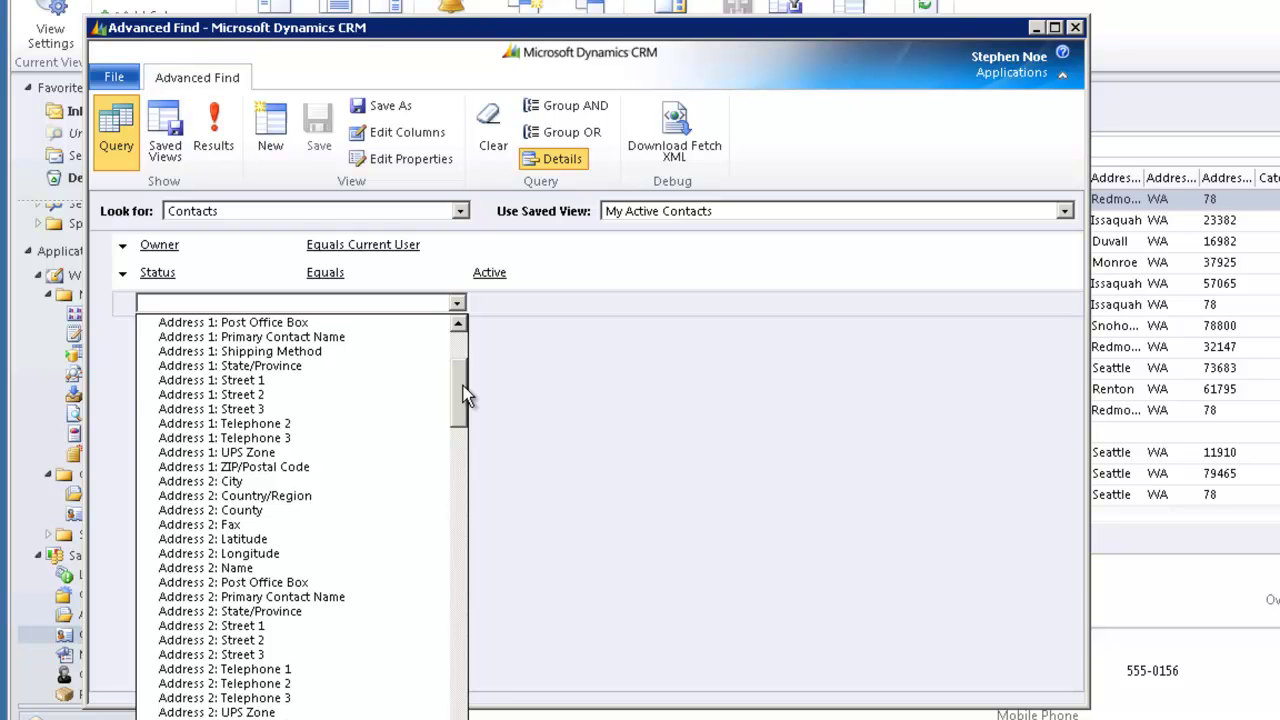
left_click(250, 468)
left_click(358, 300)
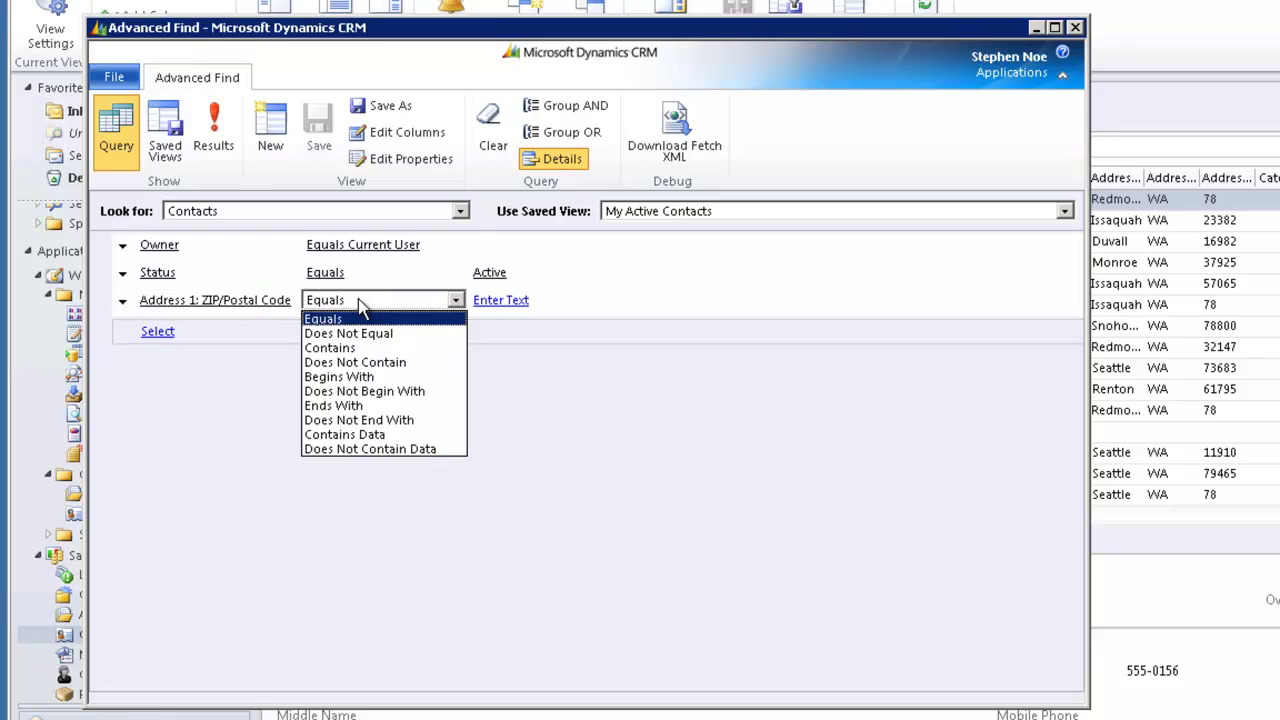
left_click(359, 376)
left_click(545, 302)
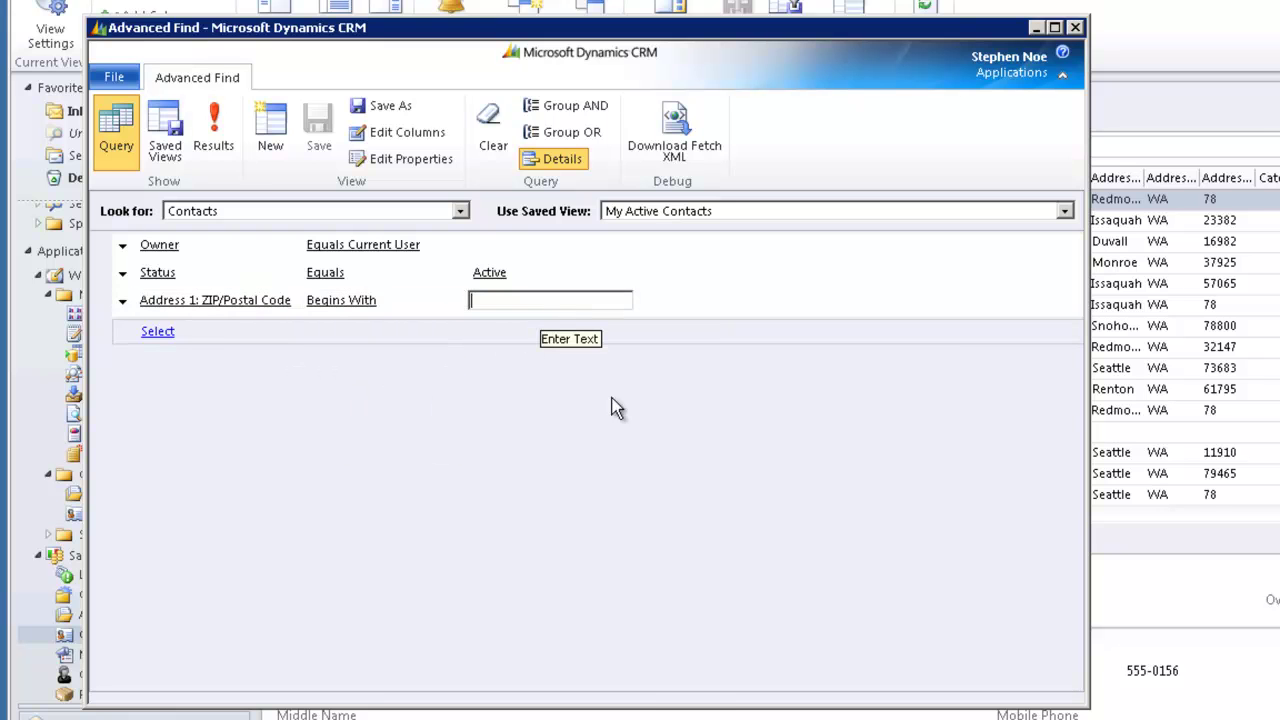
type("2")
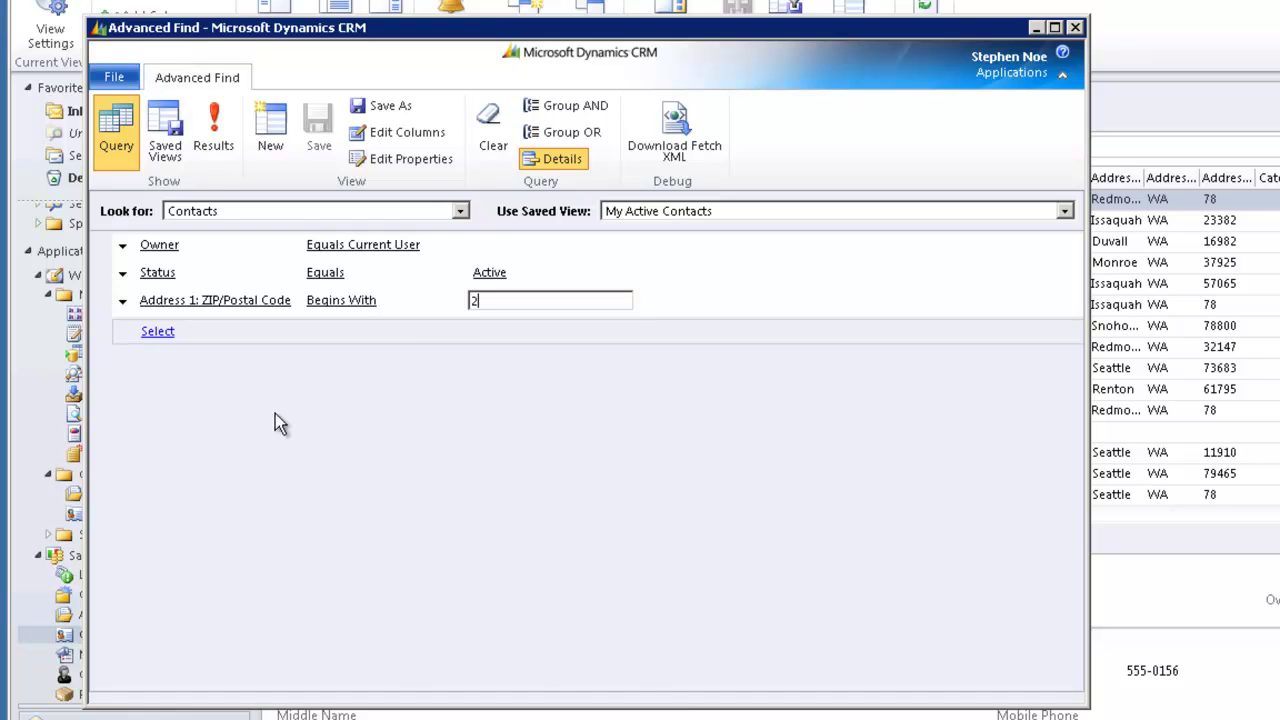
- Add a second condition that Address 1: ZIP/Postal Code begins with 5
left_click(248, 330)
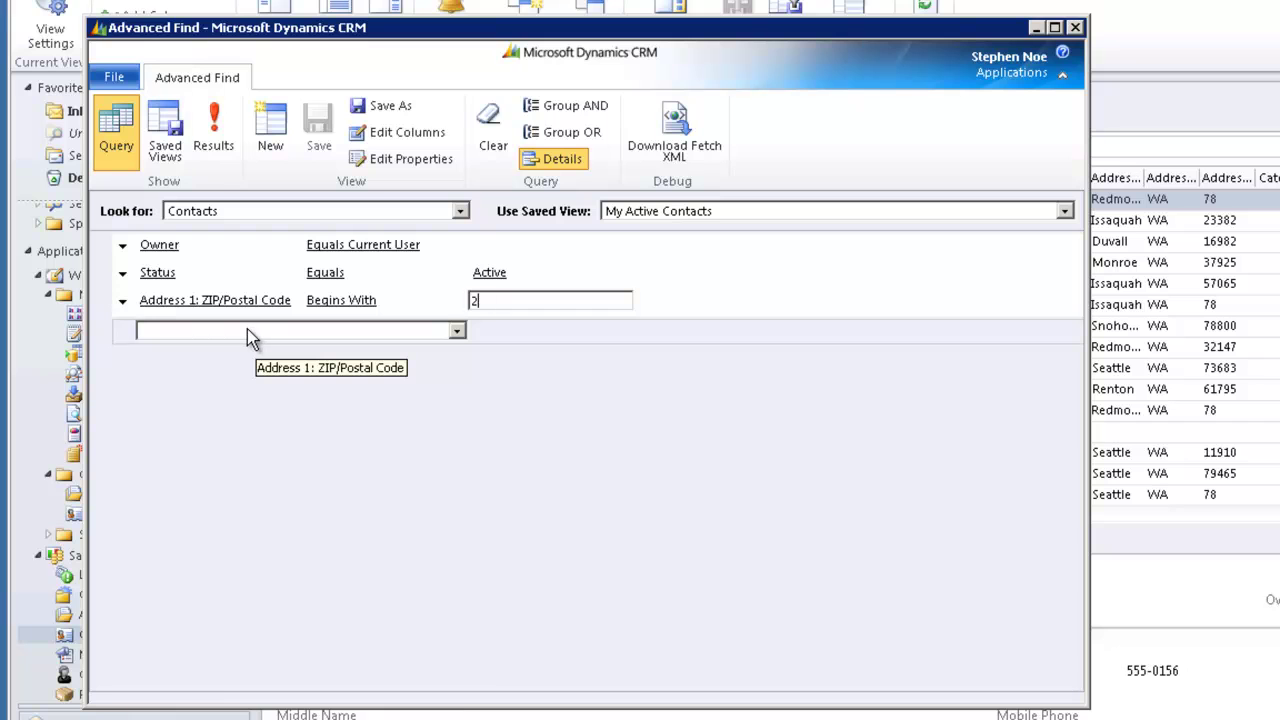
left_click(248, 333)
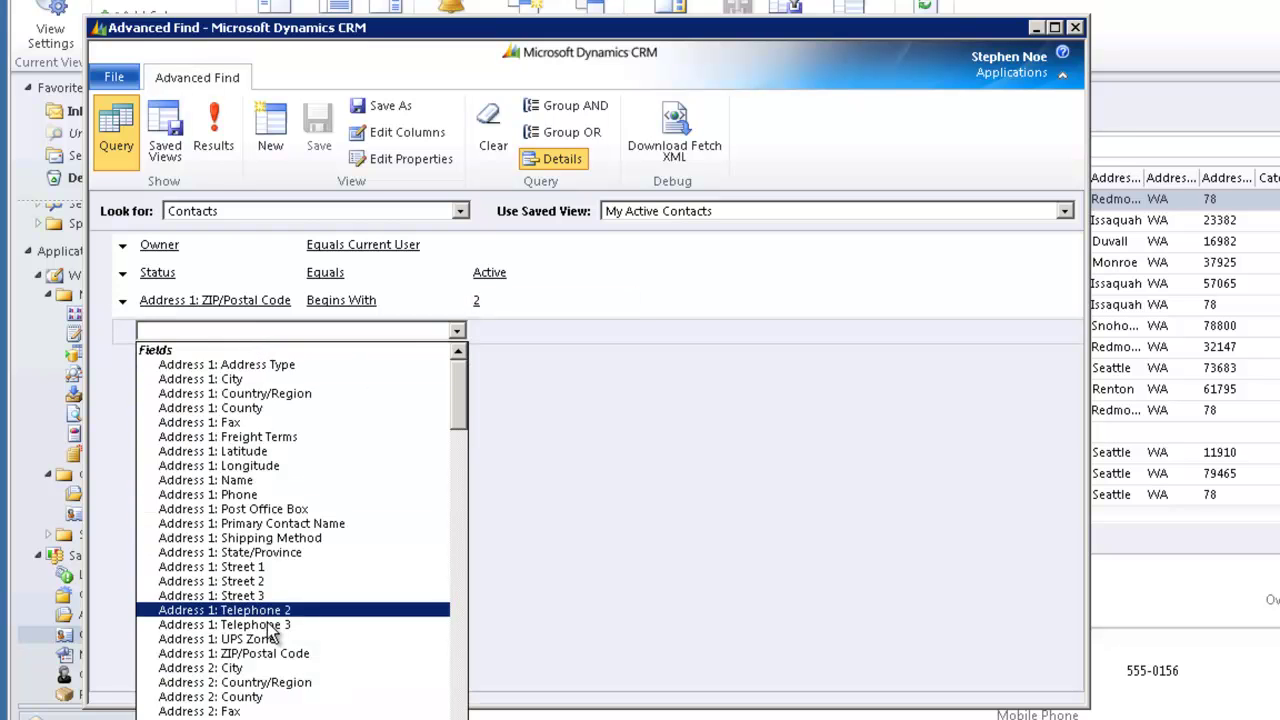
left_click(258, 655)
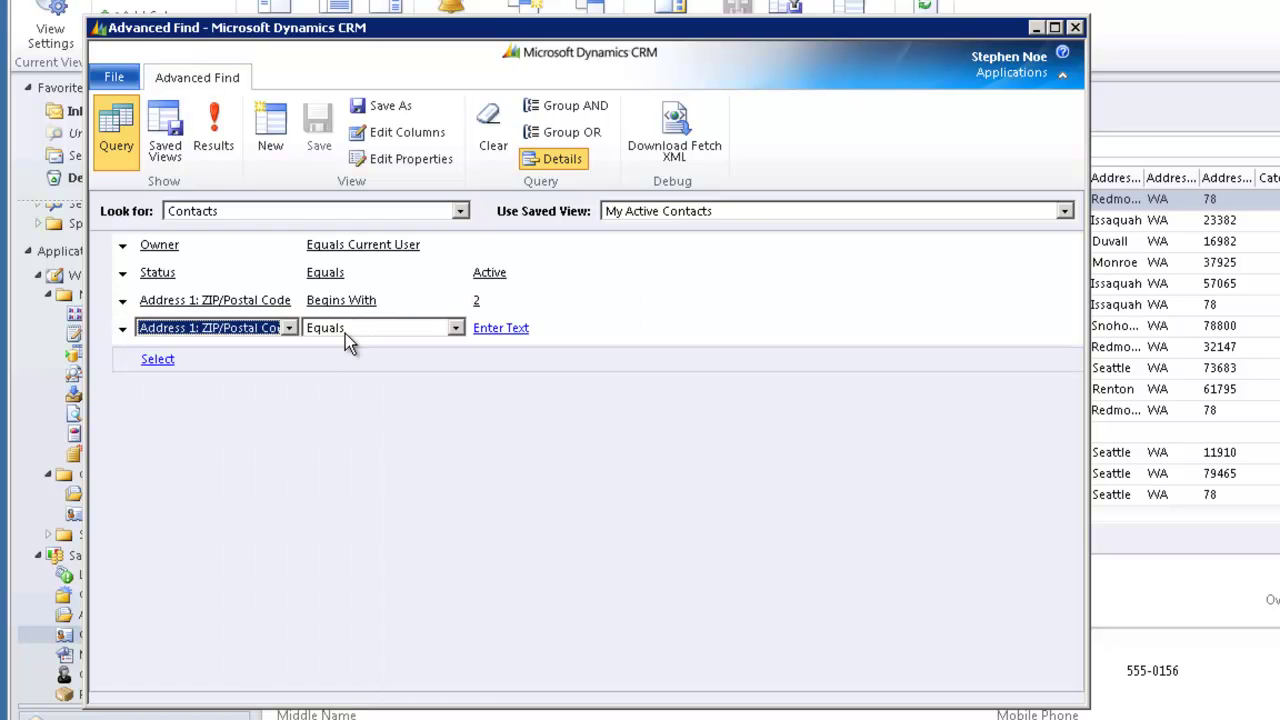
left_click(346, 329)
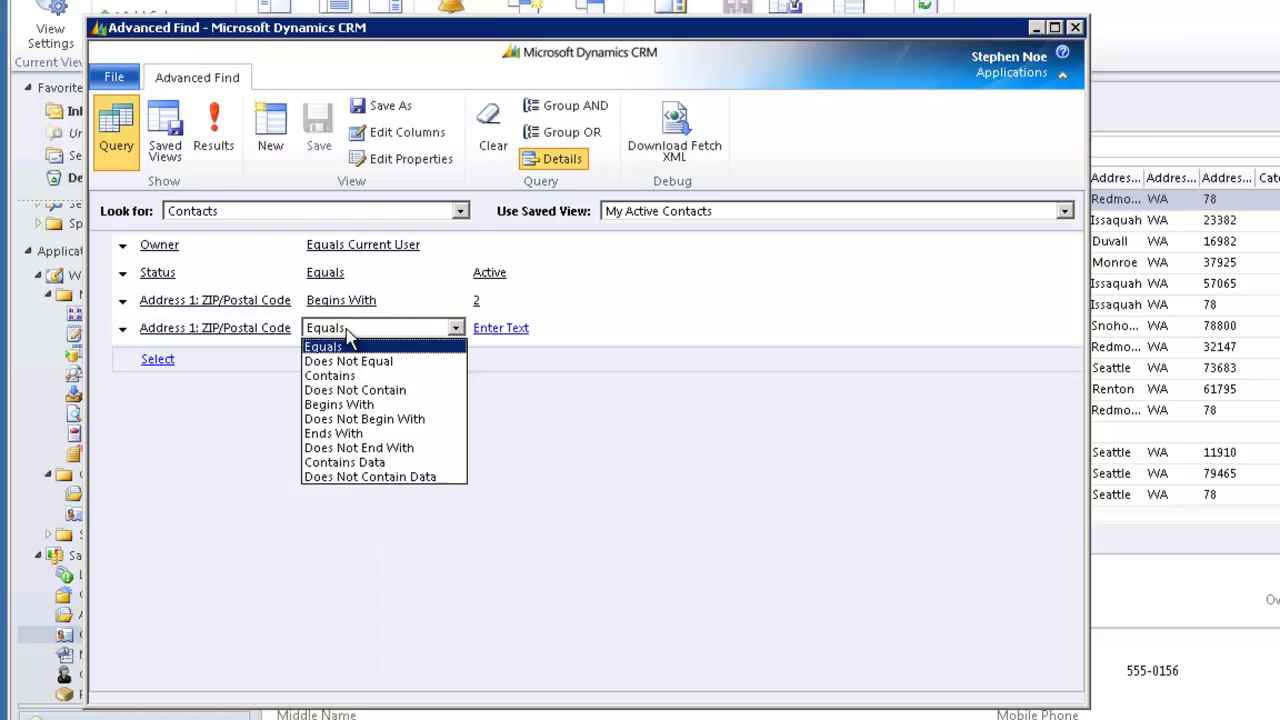
left_click(358, 406)
left_click(502, 331)
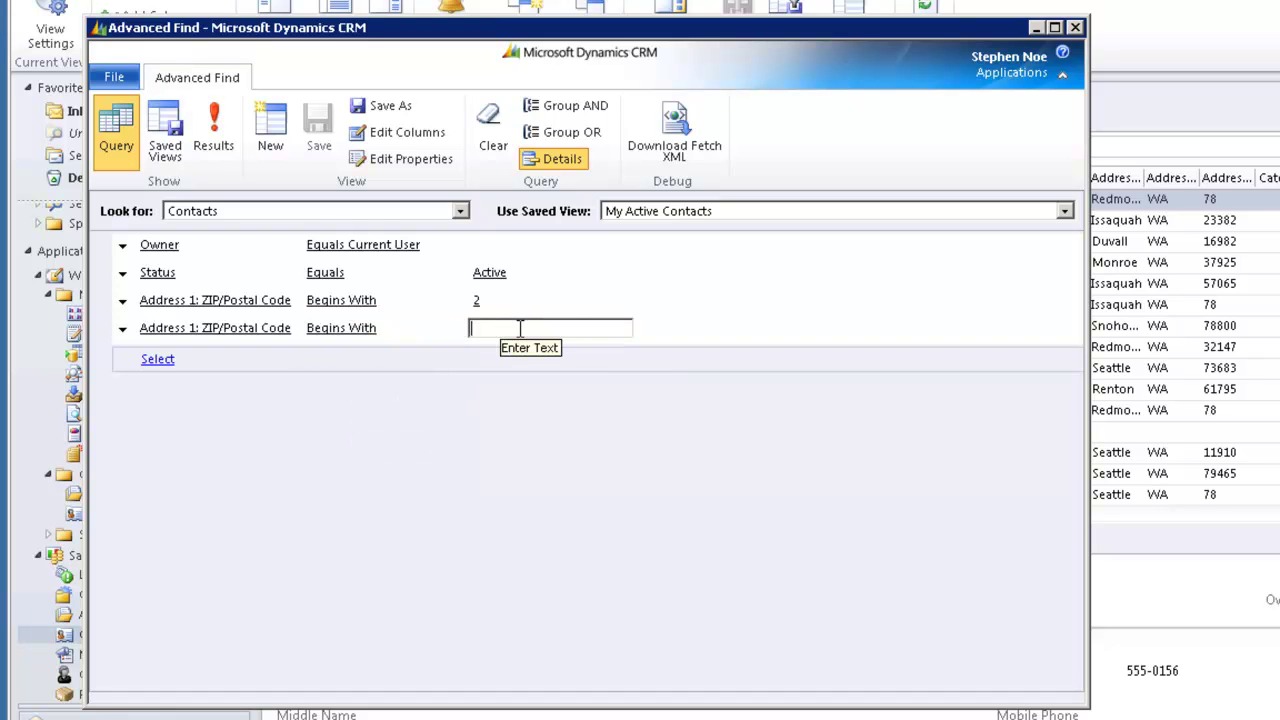
type("5")
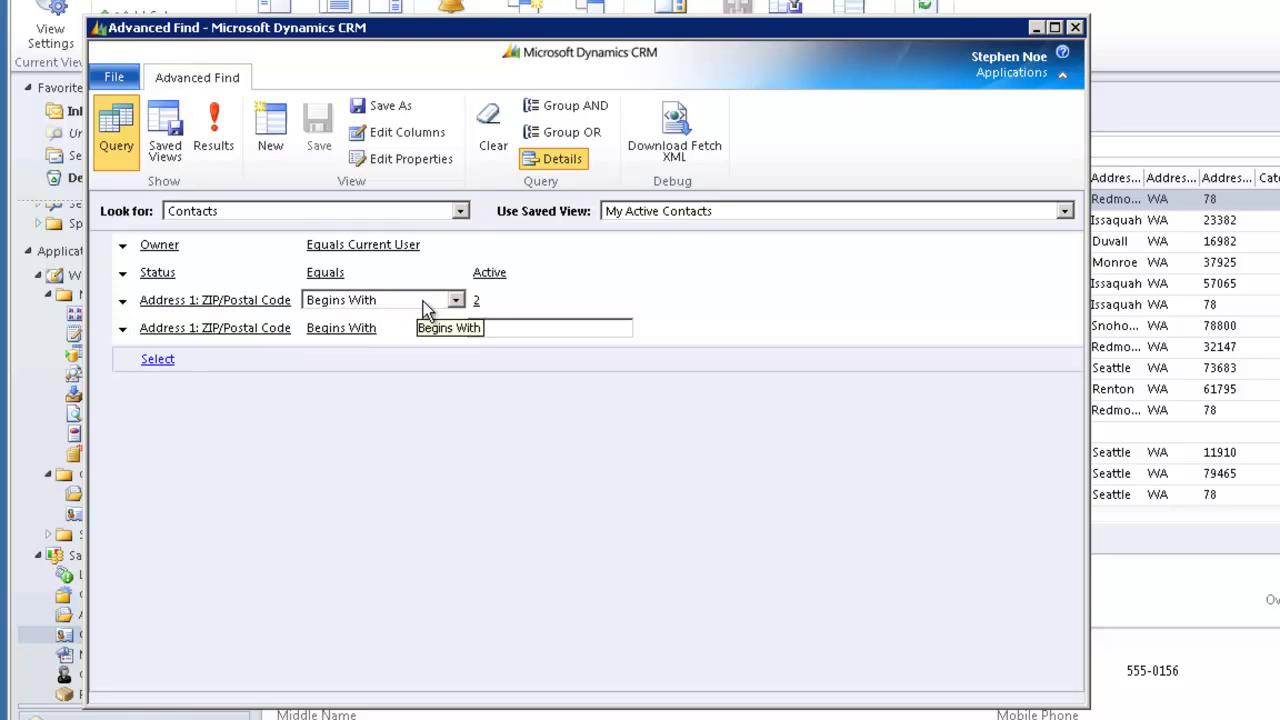
left_click(510, 300)
left_click(504, 328)
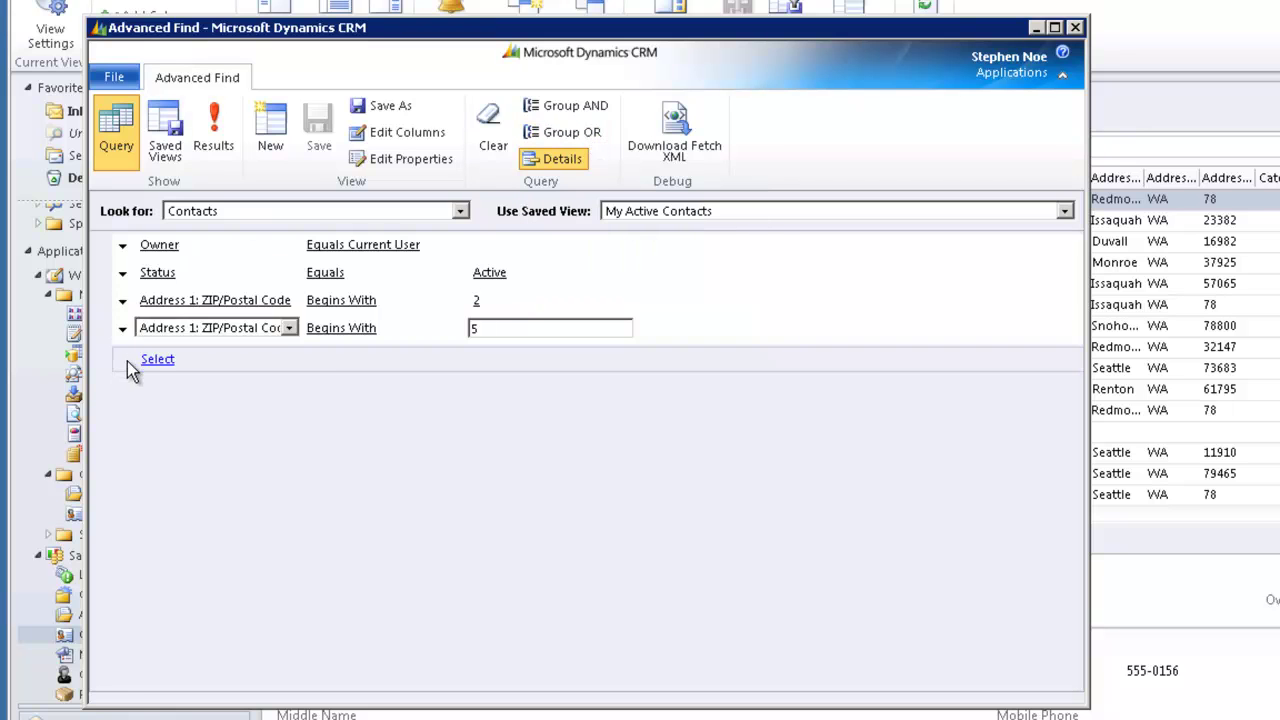
- Group the two Address 1: ZIP/Postal Code conditions together with OR
left_click(123, 303)
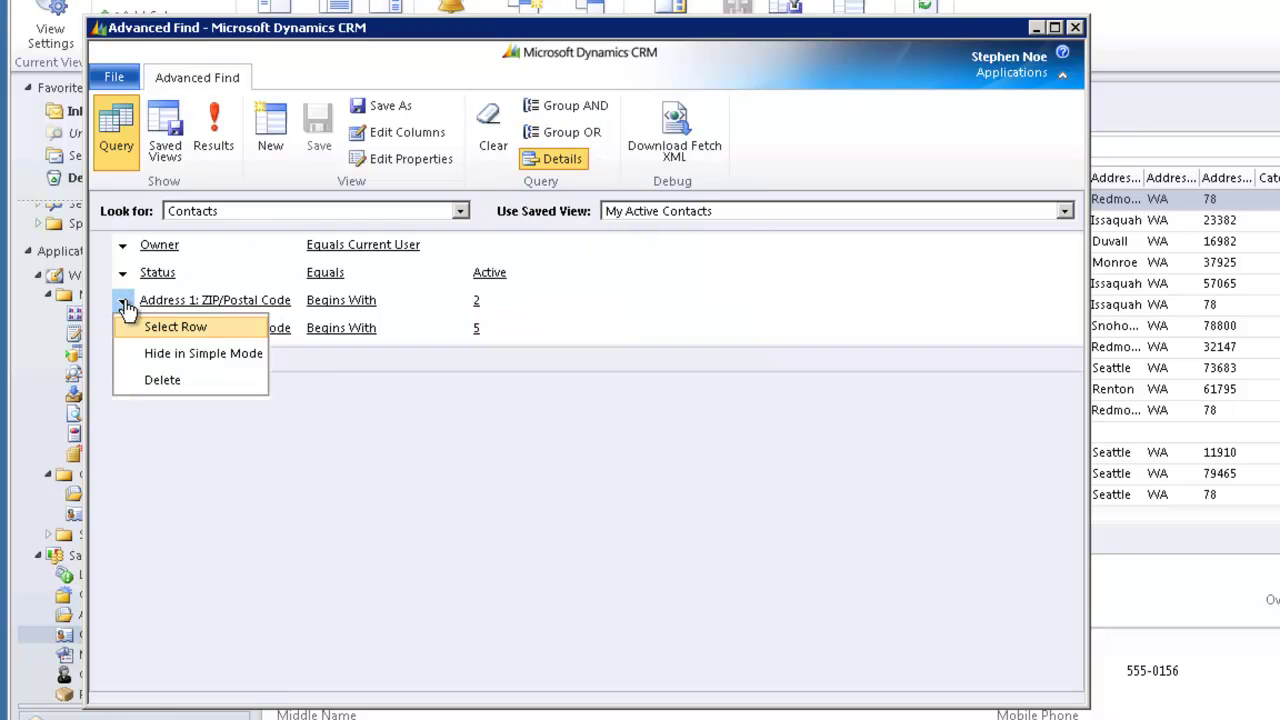
left_click(126, 327)
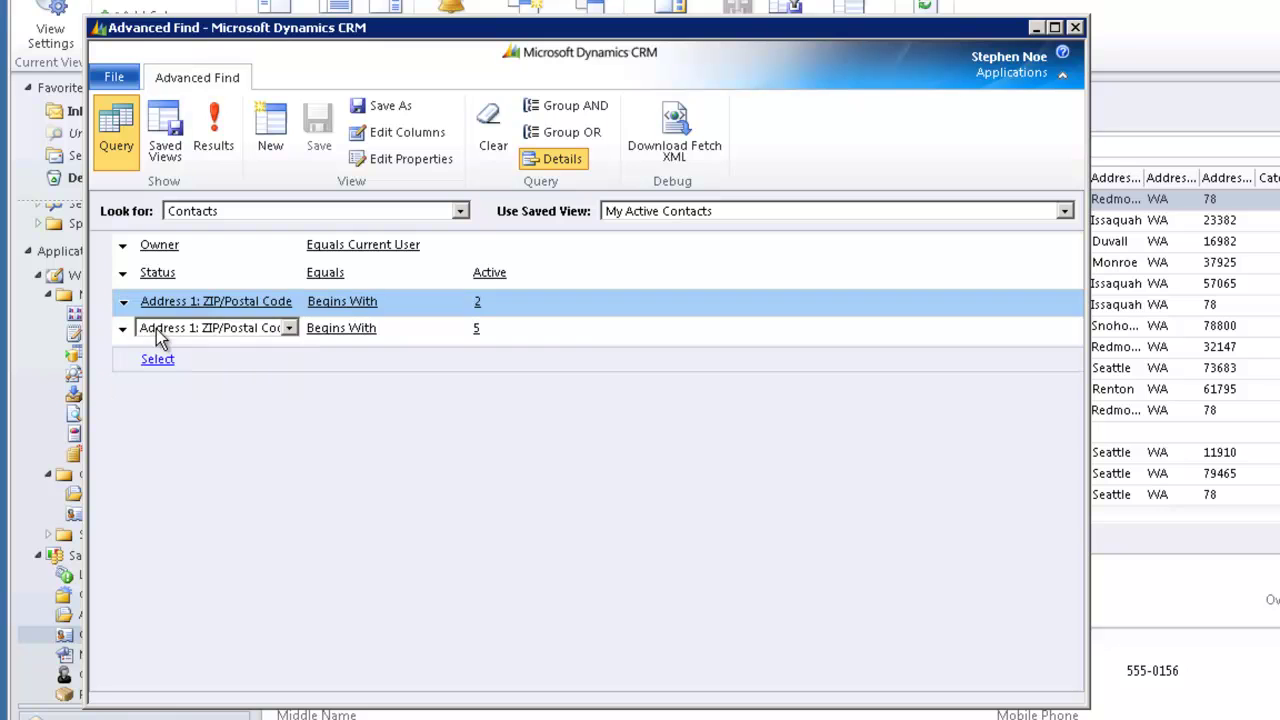
left_click(122, 330)
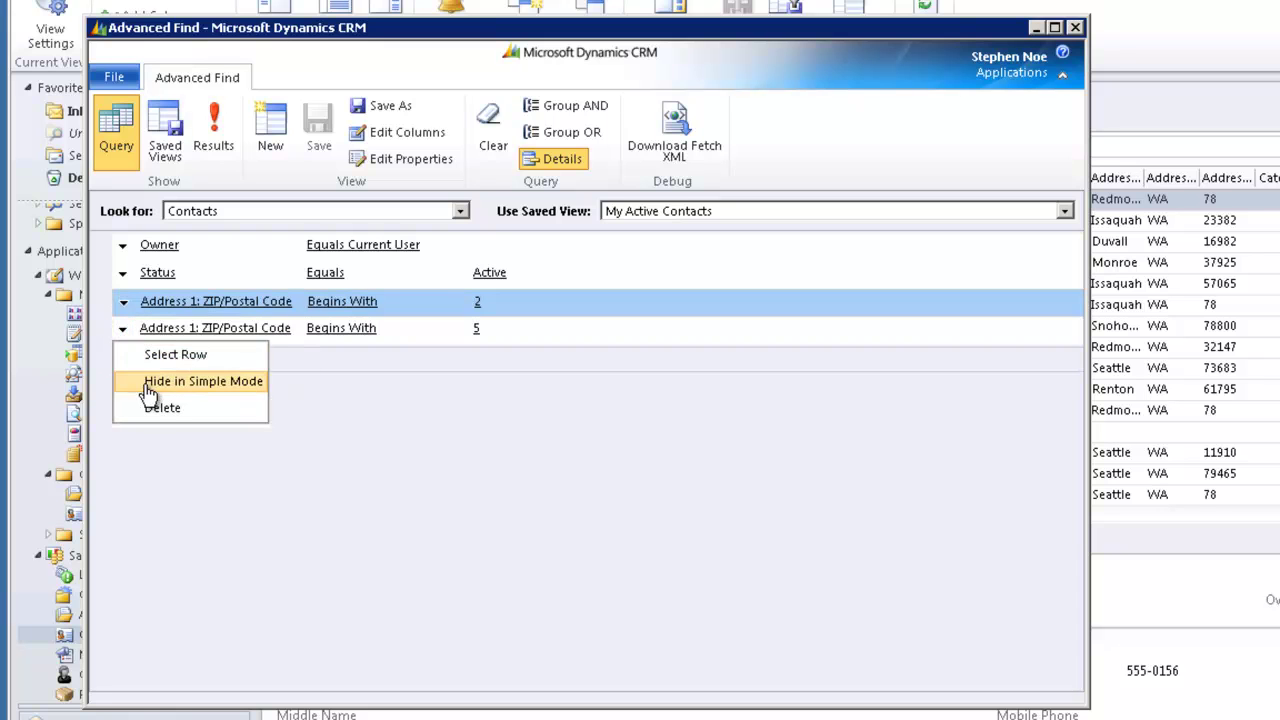
left_click(176, 355)
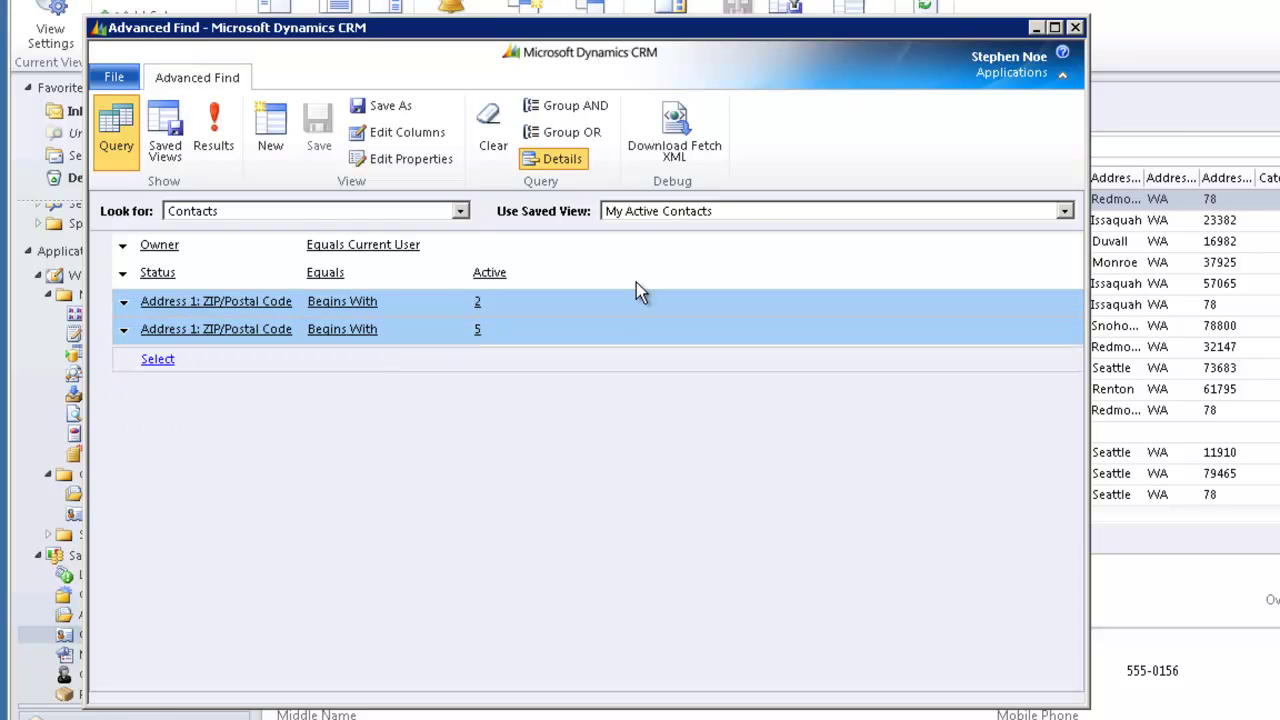
left_click(564, 131)
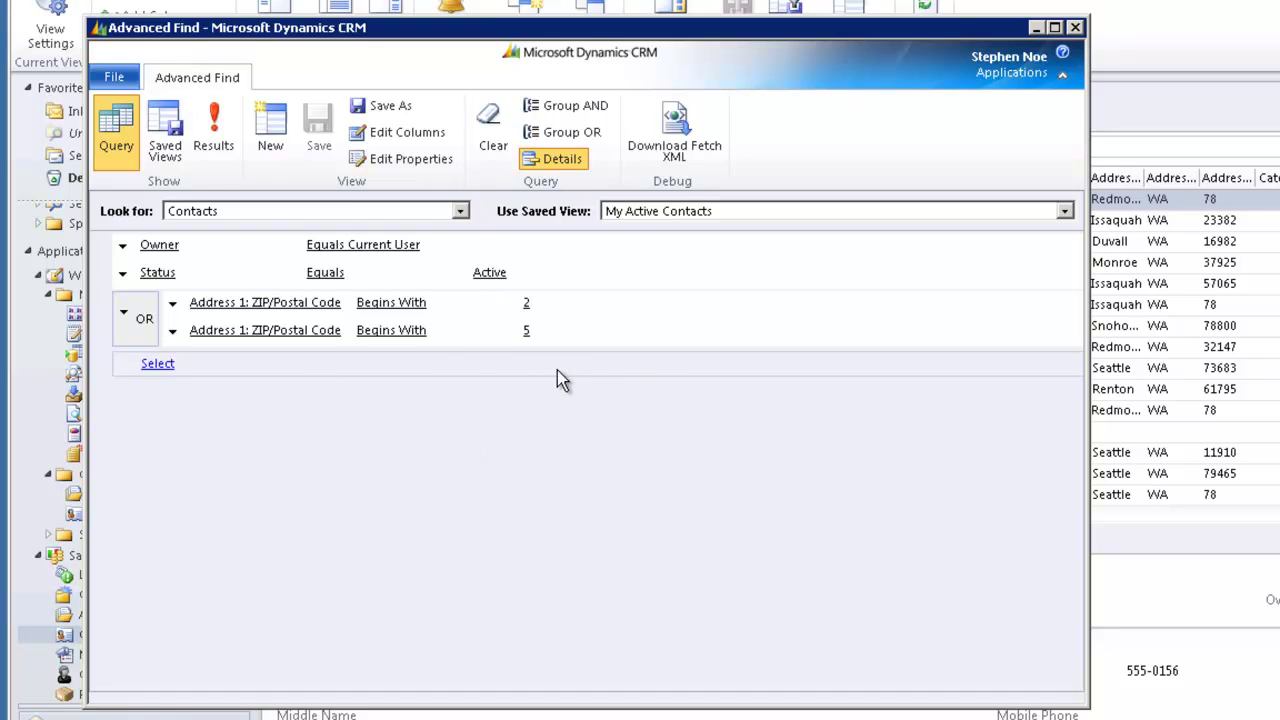
- Add the related record type Parent Customer (Account) to the query's criteria
left_click(159, 368)
left_click_drag(459, 436, 461, 491)
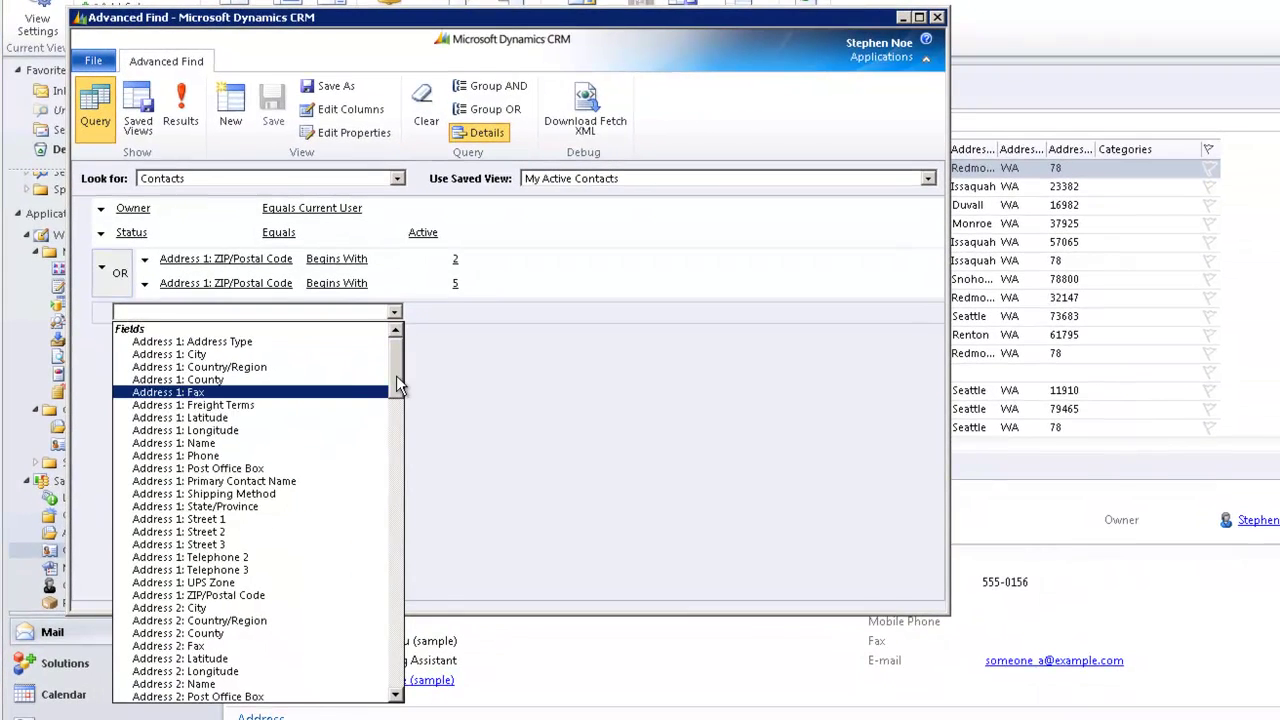
left_click_drag(397, 423, 378, 676)
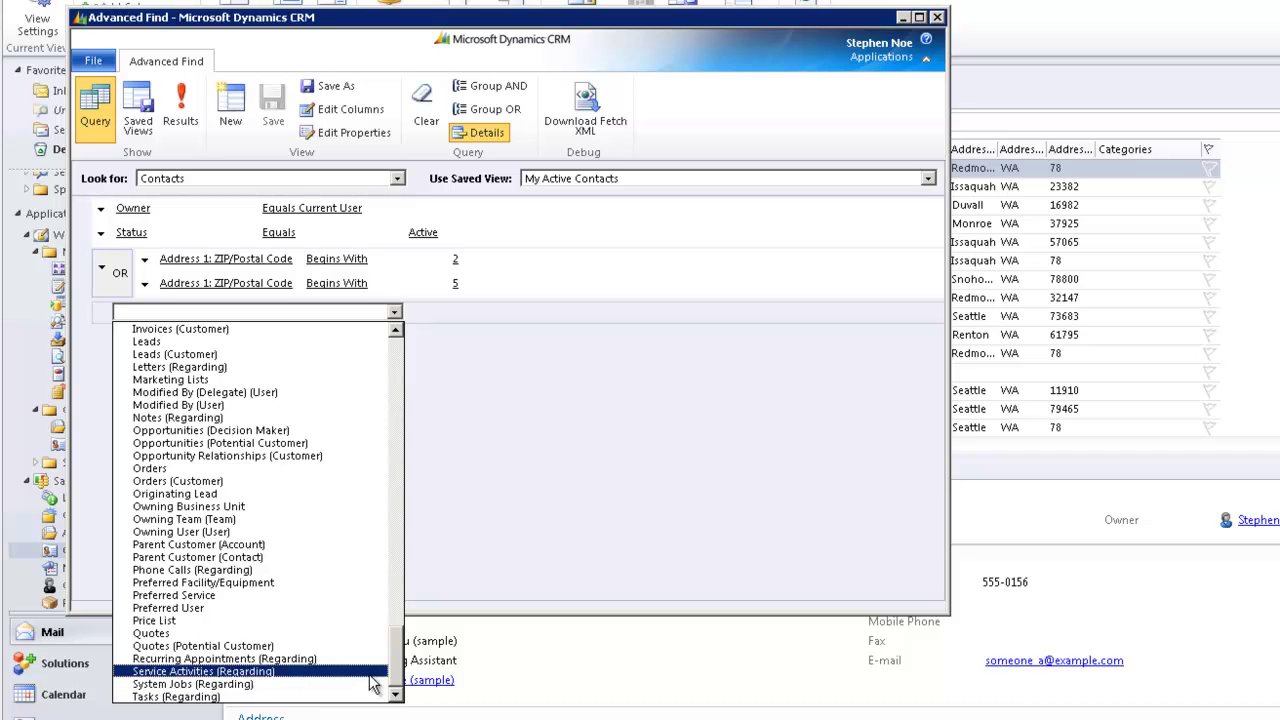
left_click(260, 553)
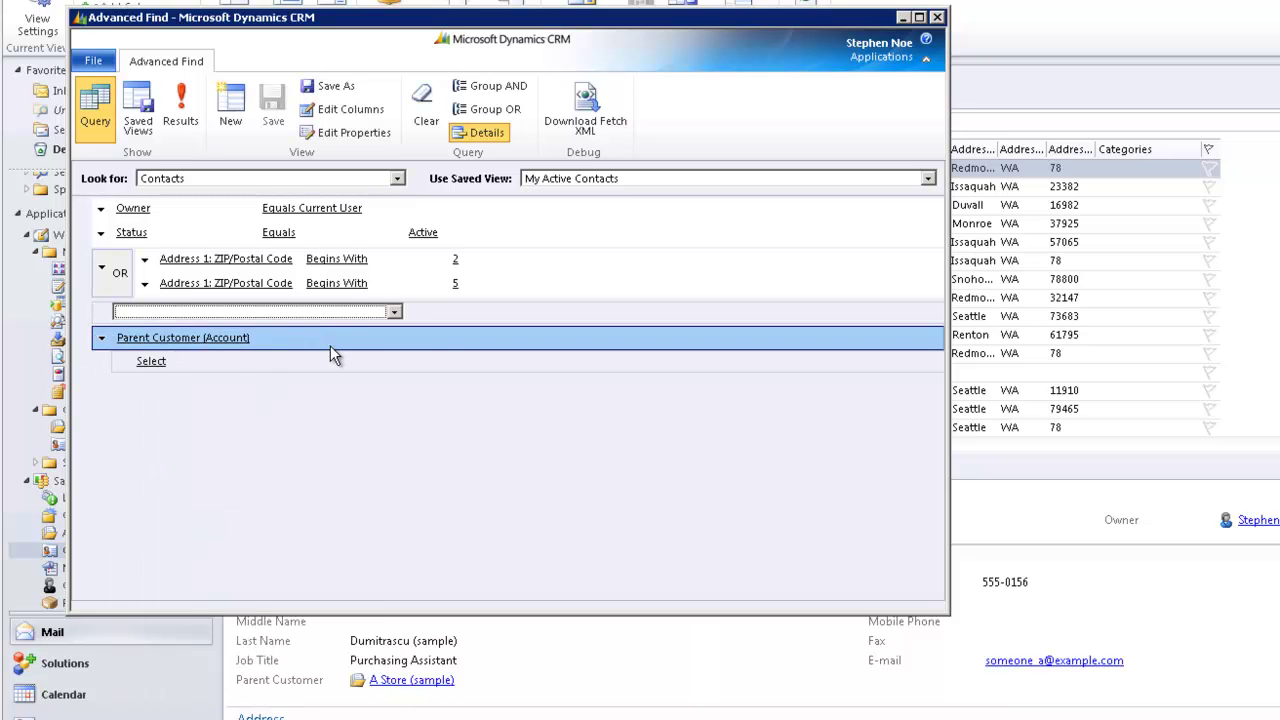
- Add an Industry condition with the Equals operator beneath Parent Customer (Account)
left_click(174, 363)
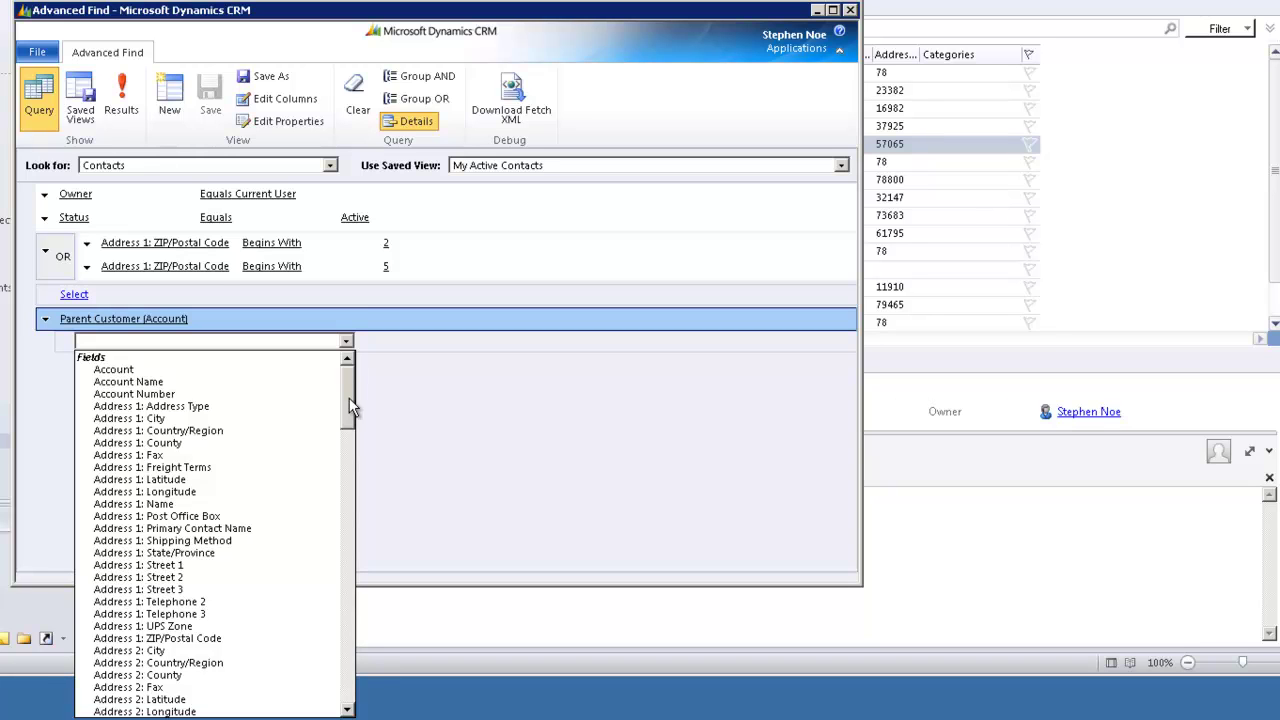
left_click_drag(350, 405, 341, 621)
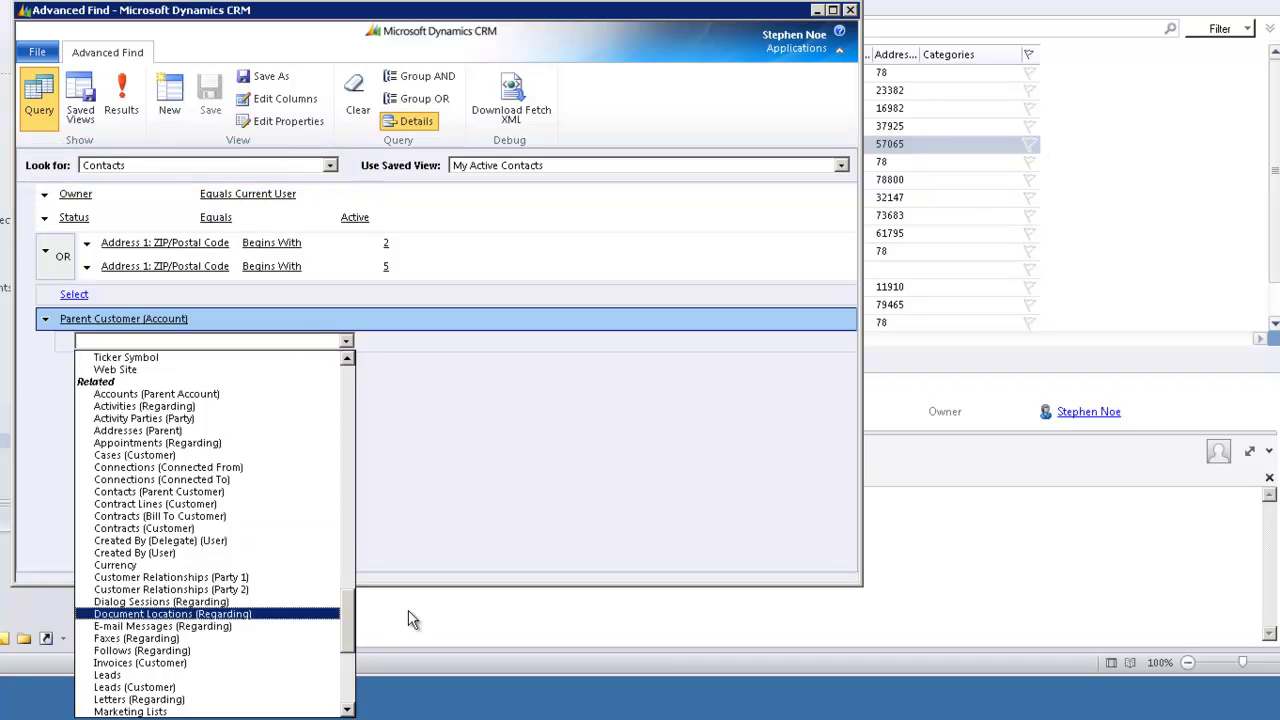
left_click_drag(342, 618, 351, 526)
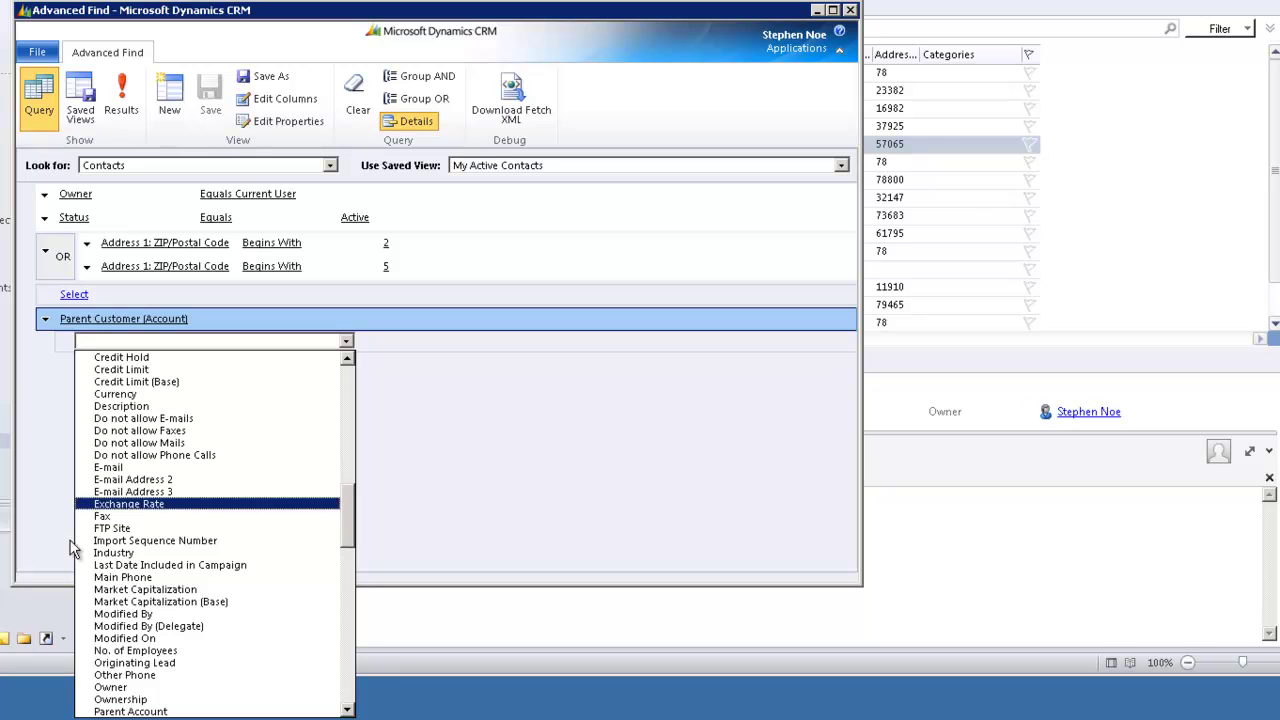
left_click(118, 555)
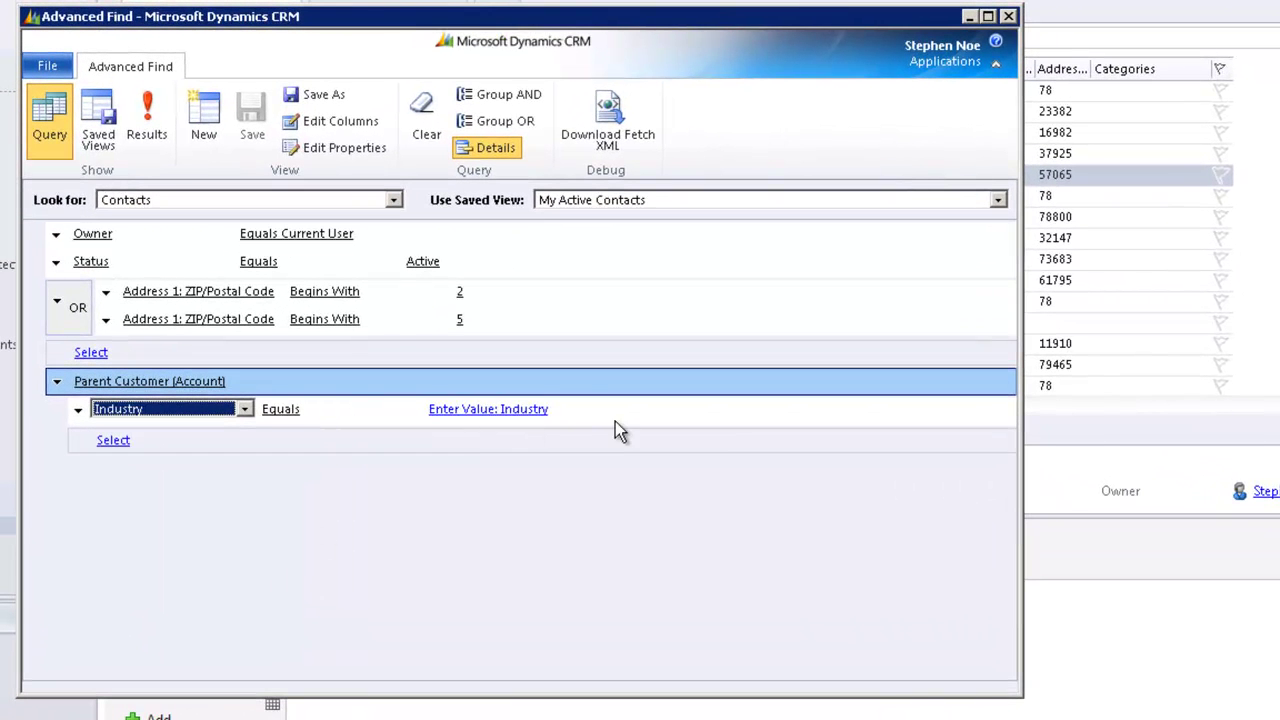
- Set the Industry condition's values to Service Retail and Wholesale
left_click(528, 410)
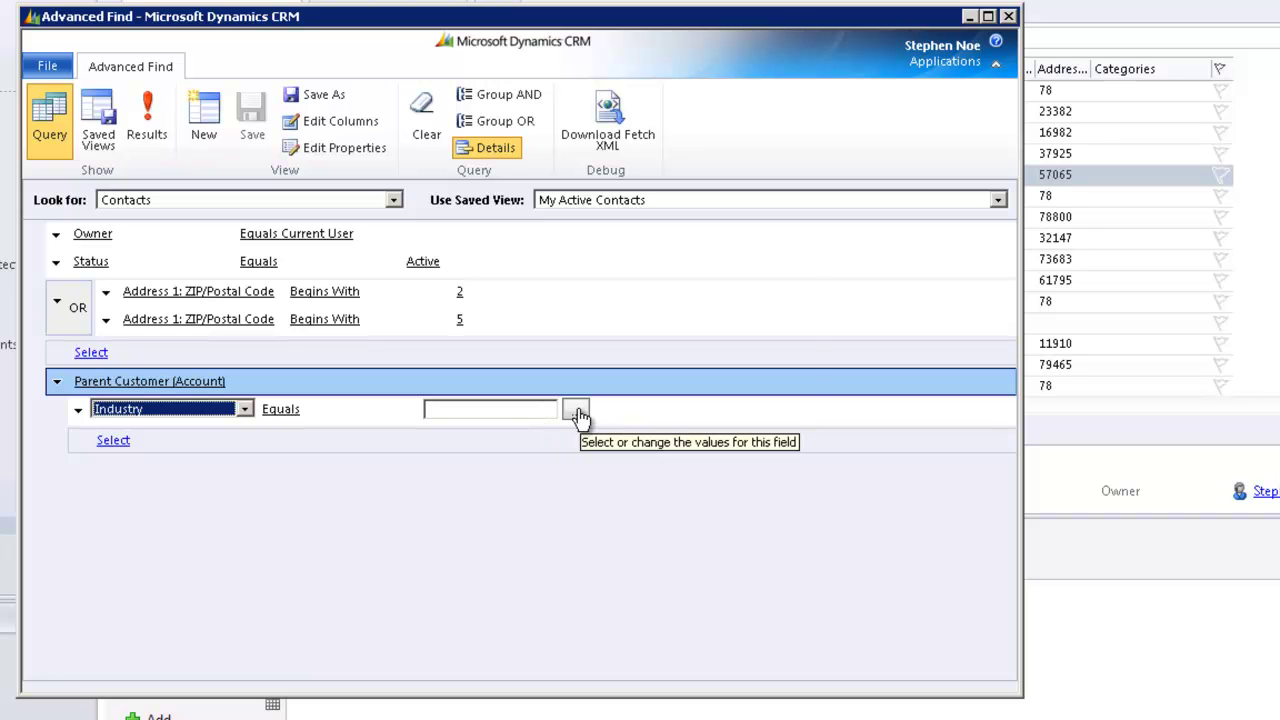
left_click(578, 412)
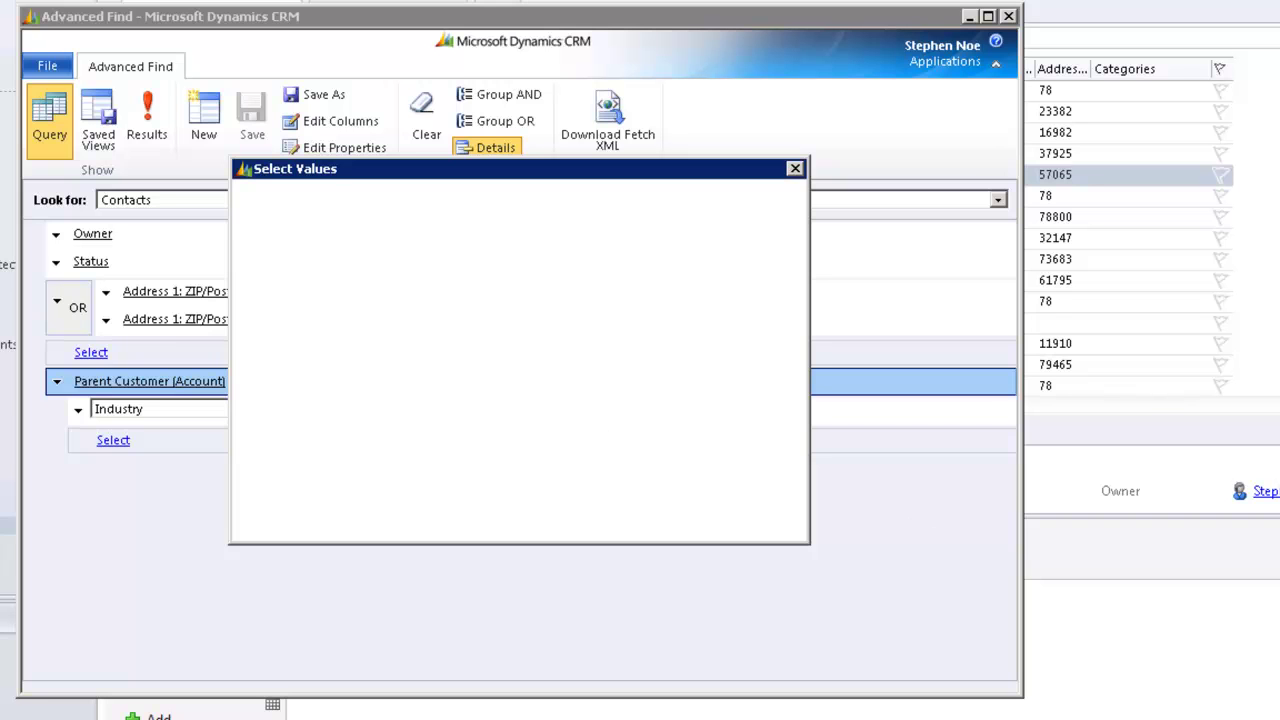
left_click_drag(477, 332, 477, 424)
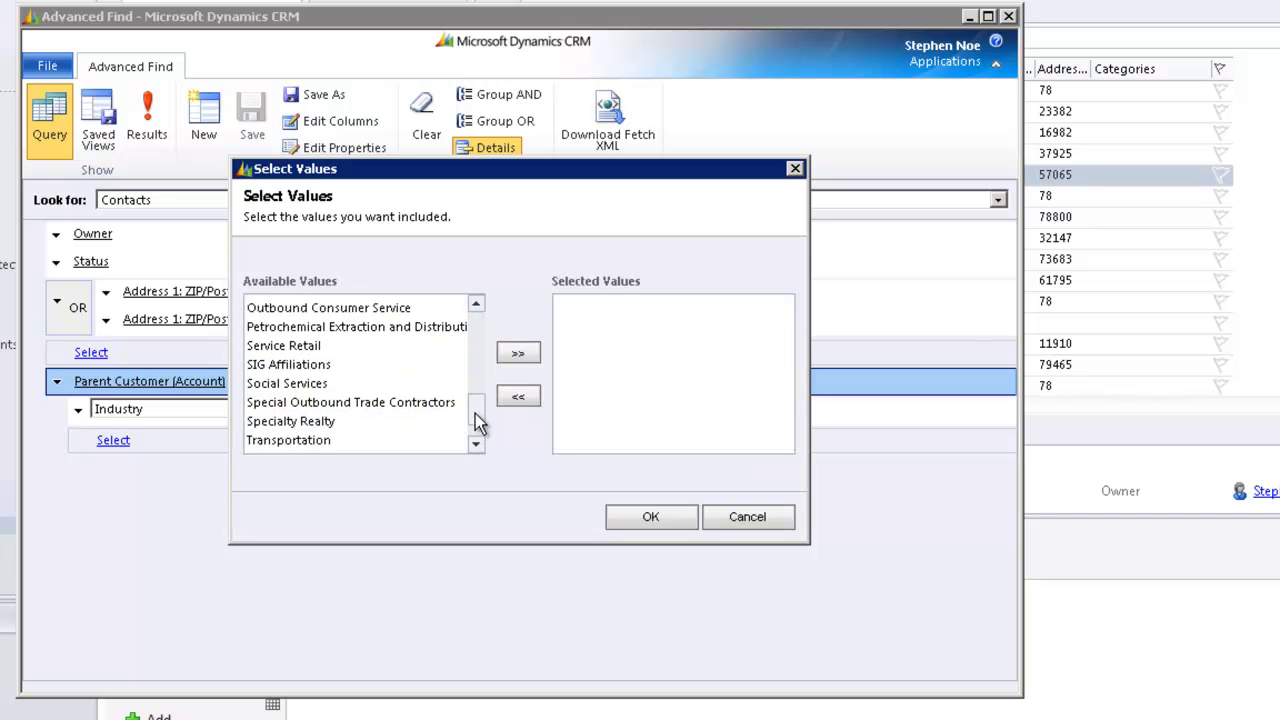
left_click(300, 344)
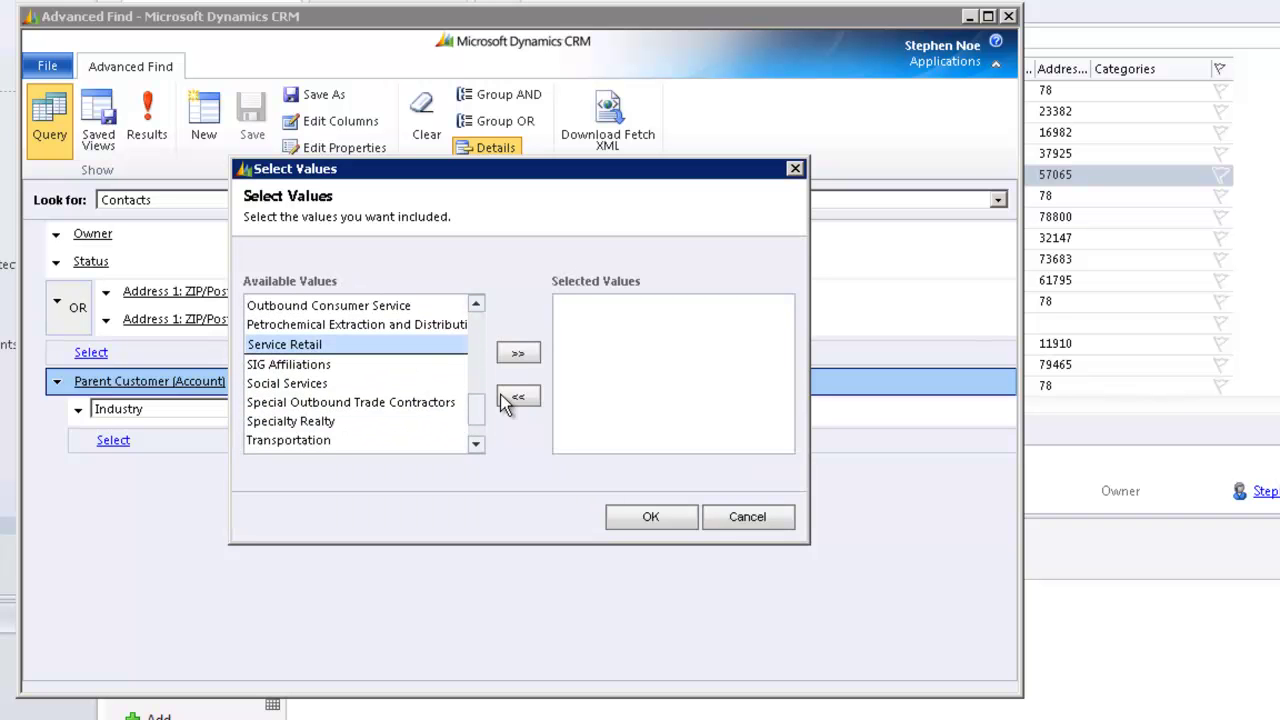
left_click(518, 354)
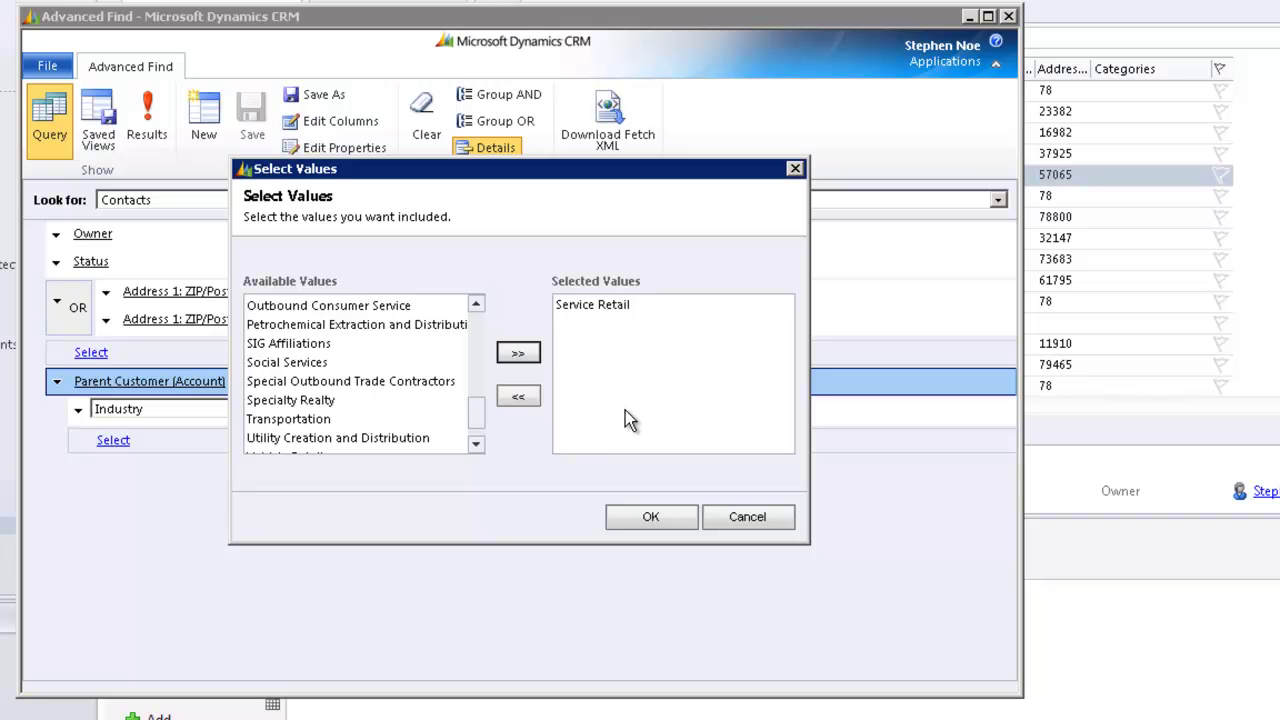
left_click(476, 434)
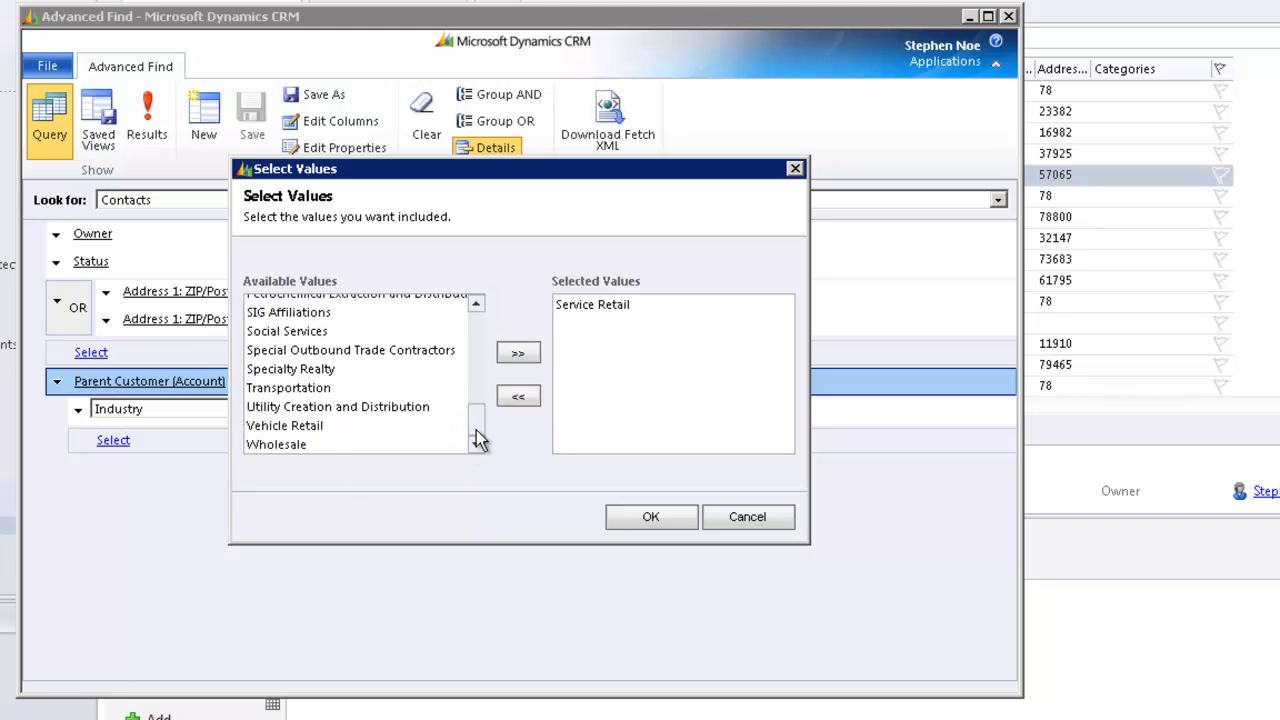
left_click(277, 447)
left_click(518, 352)
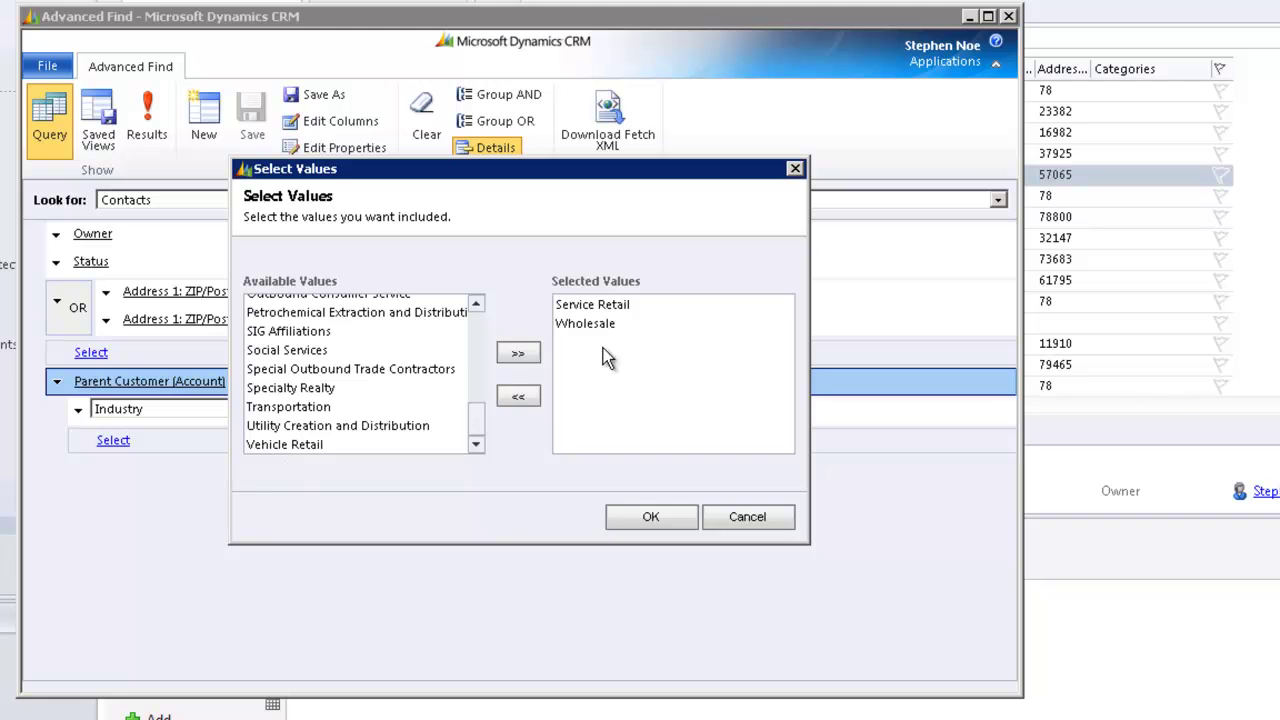
left_click(651, 520)
left_click(652, 519)
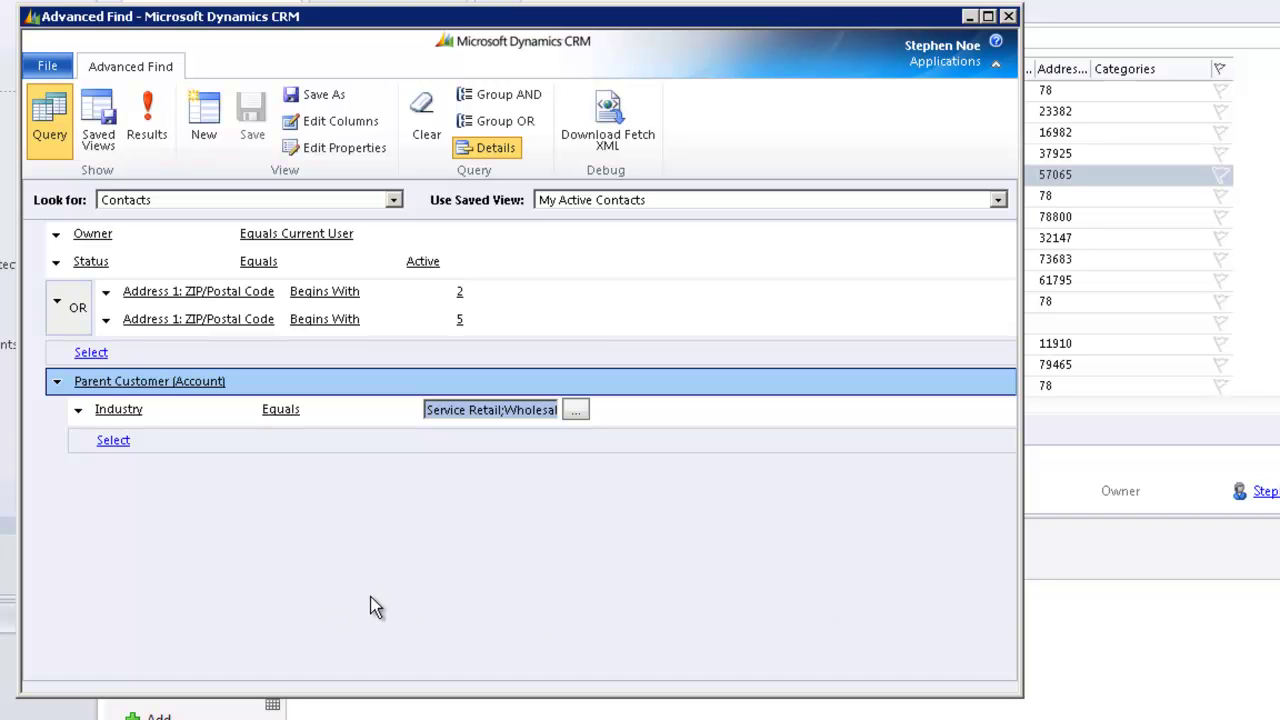
- Run the query to check which contacts match, and return to the criteria
left_click(150, 120)
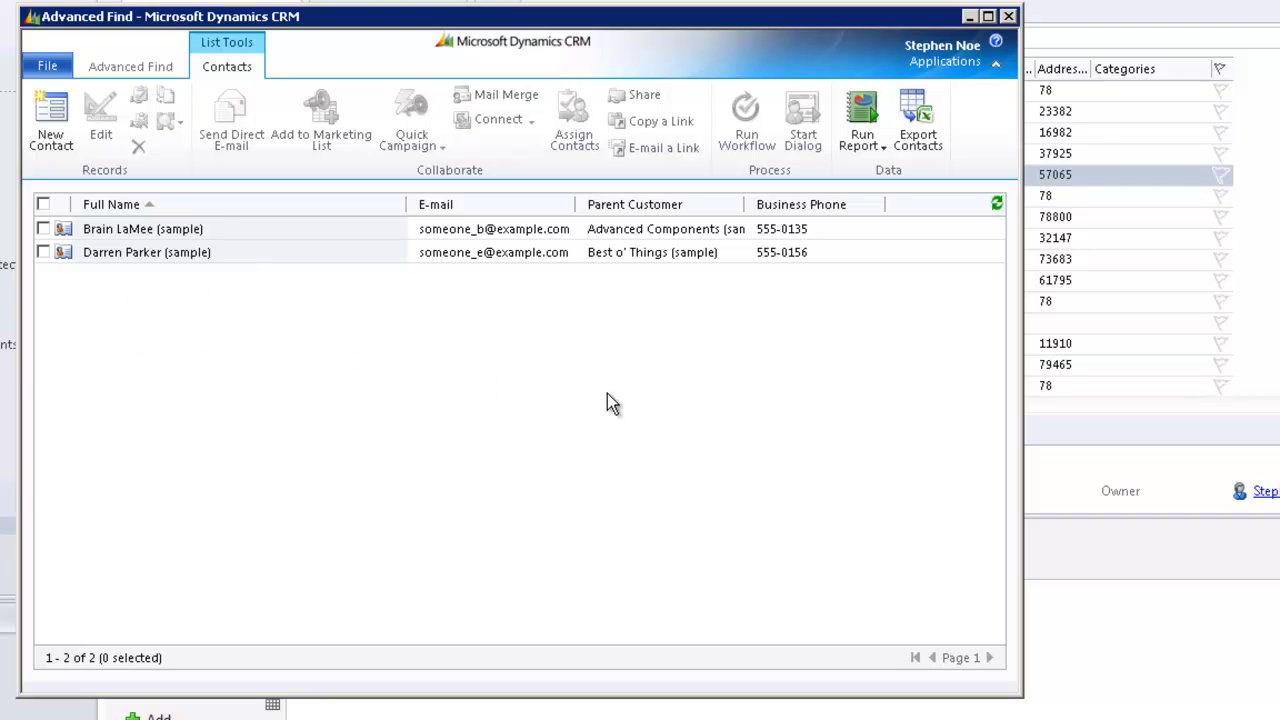
left_click(129, 68)
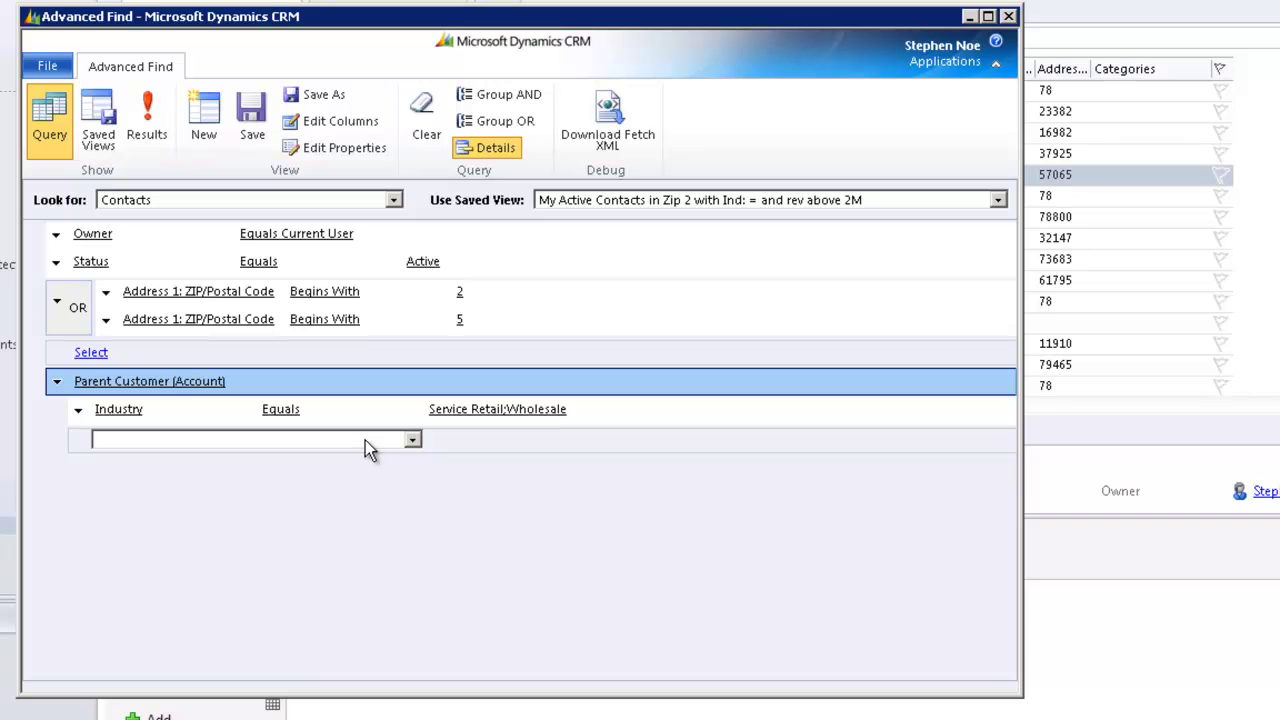
- Try to add an Annual Revenue (Base) condition beneath Parent Customer (Account)
left_click(412, 440)
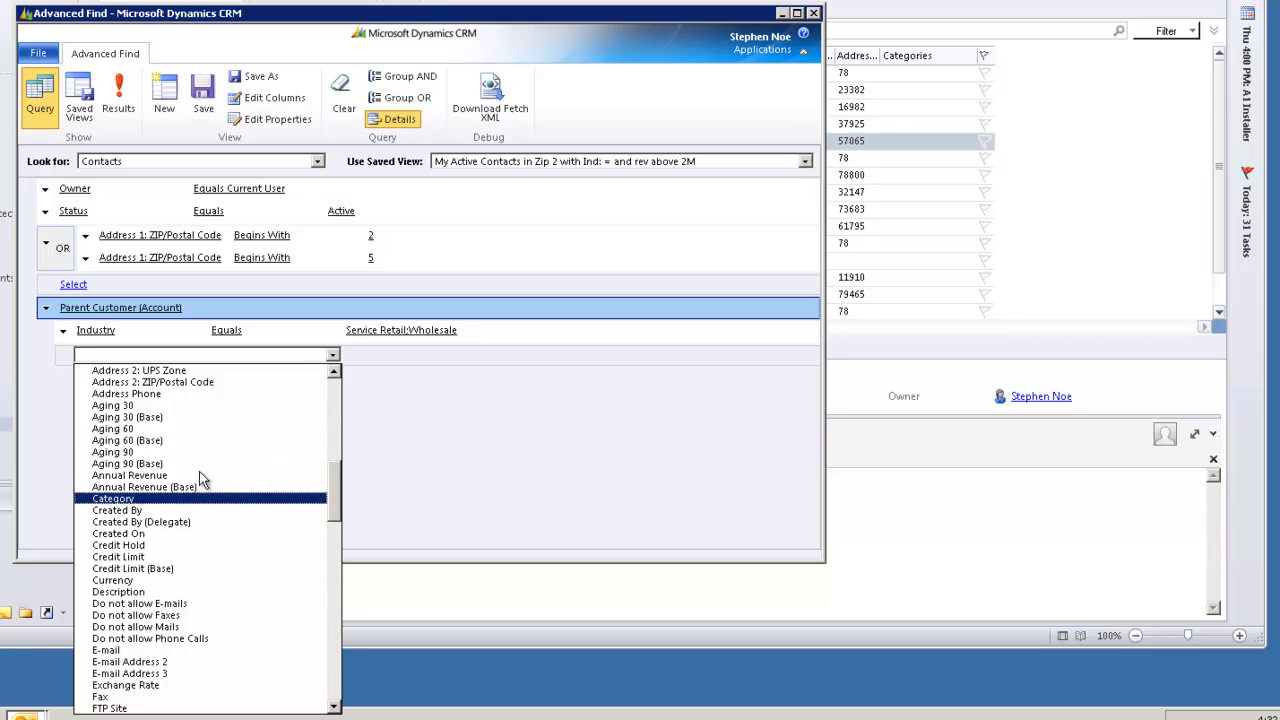
mouse_move(336, 503)
left_mouse_down()
mouse_move(337, 520)
mouse_move(336, 453)
mouse_move(337, 505)
left_mouse_up()
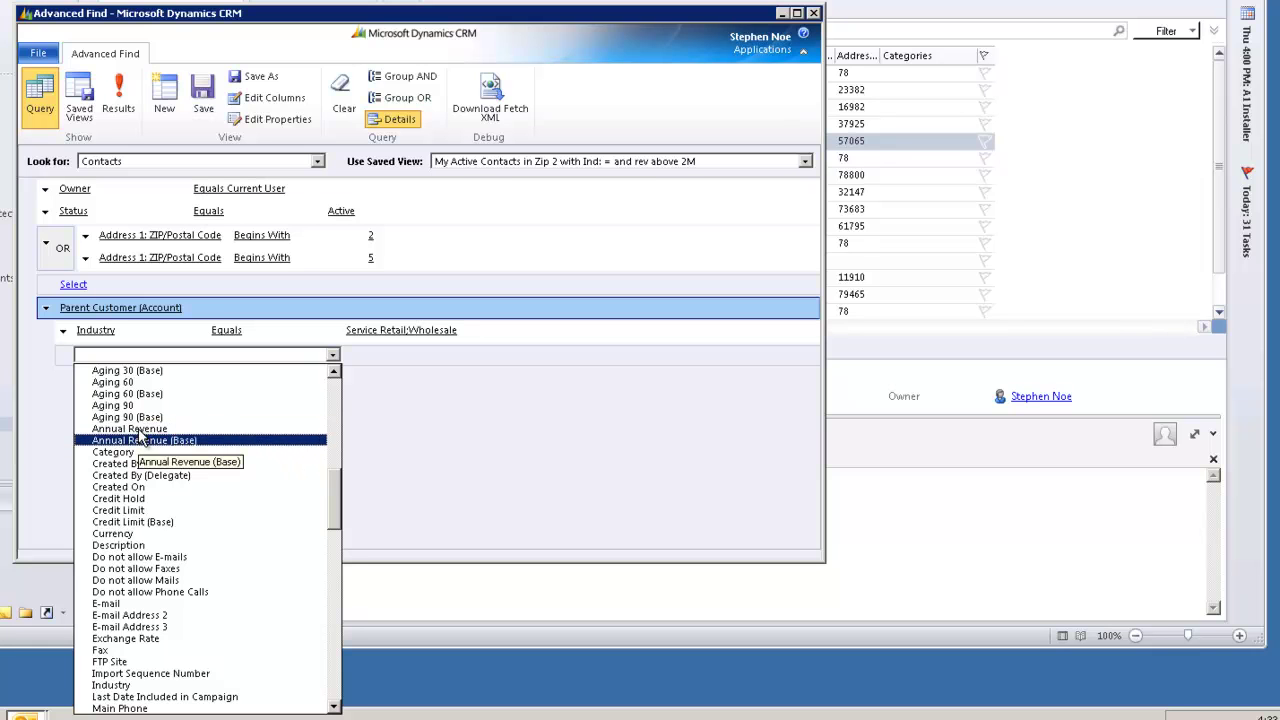
left_click(183, 441)
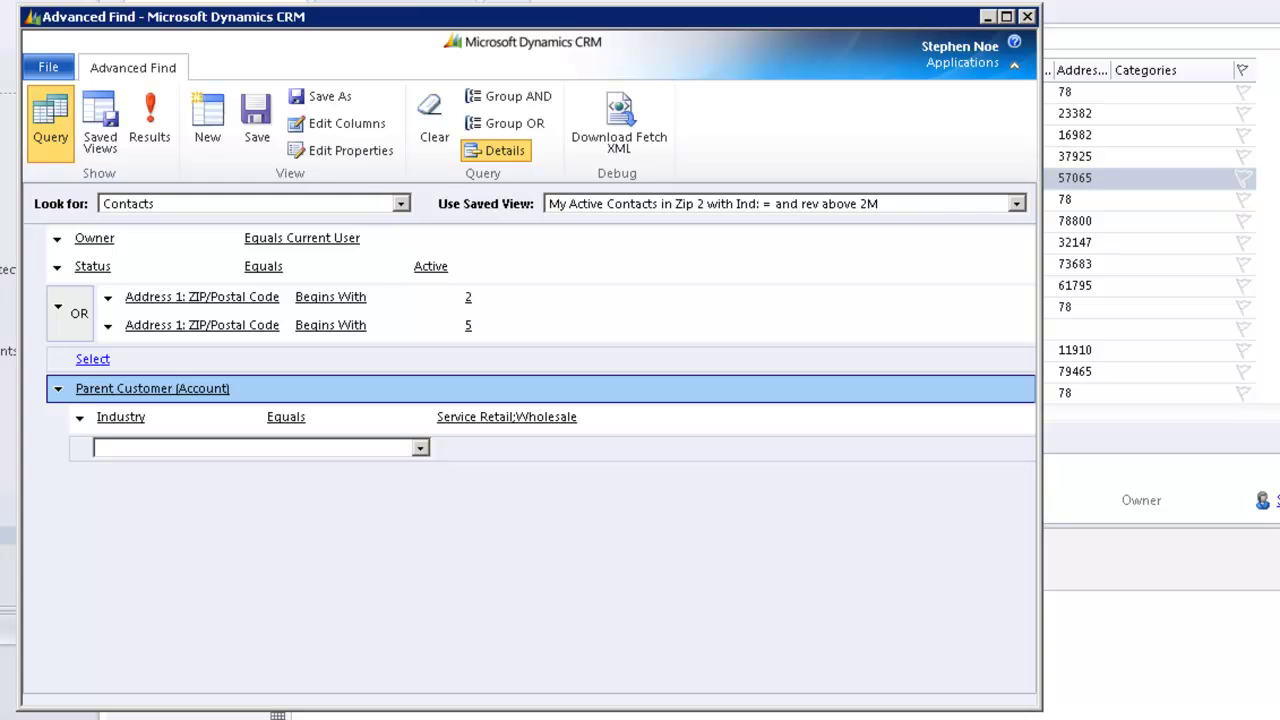
- Rerun the query to review the columns displayed in the results, and go back to the query design
left_click(150, 122)
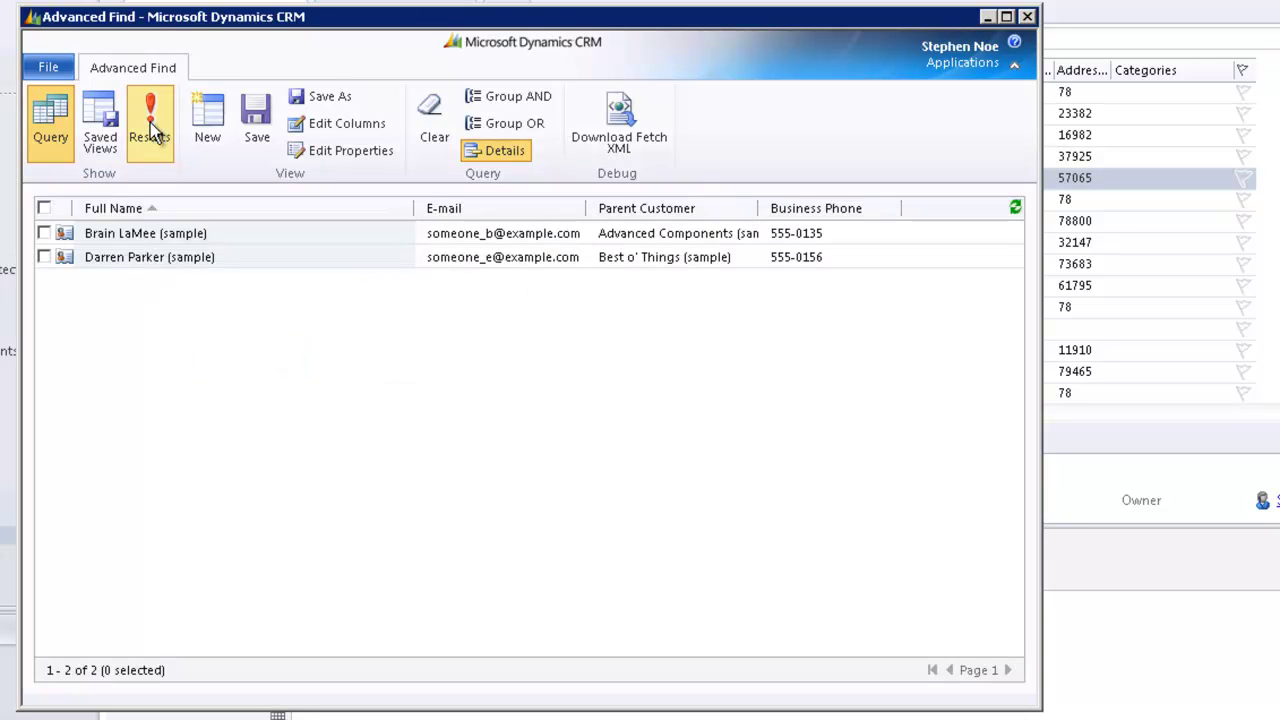
left_click(134, 69)
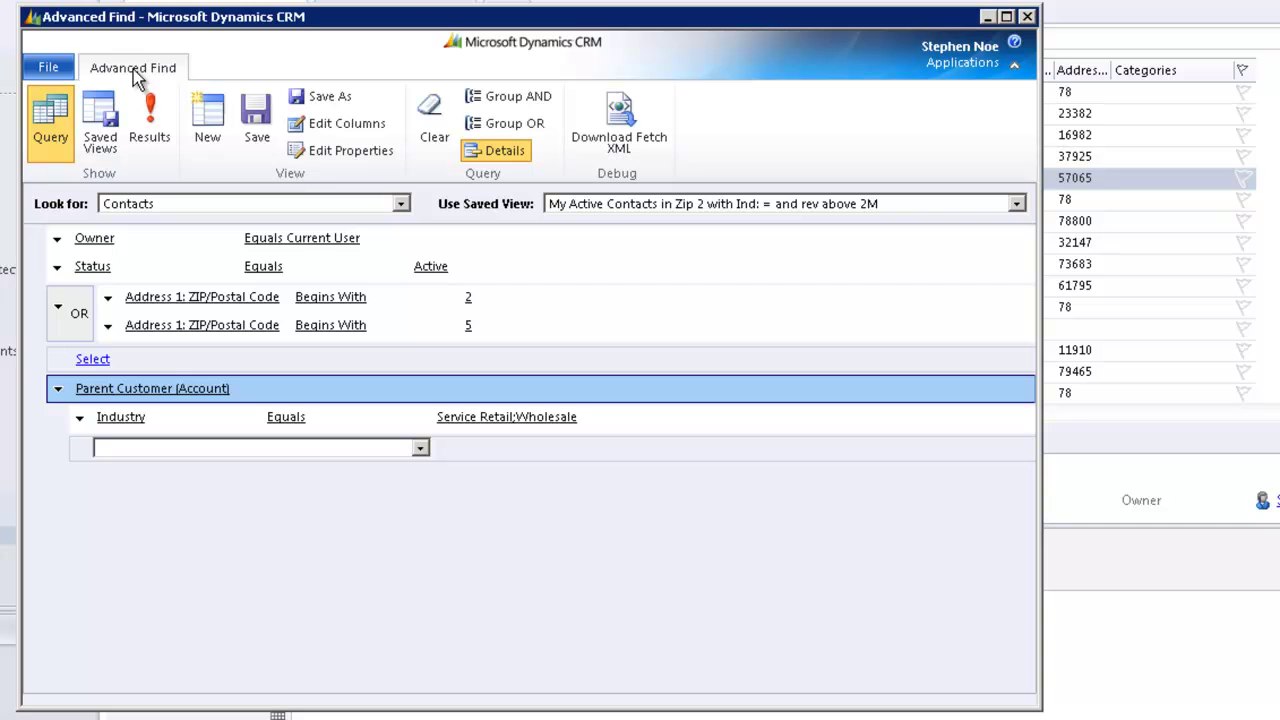
- Add the Contact record's Job Title column to the view directly after Full Name
left_click(356, 129)
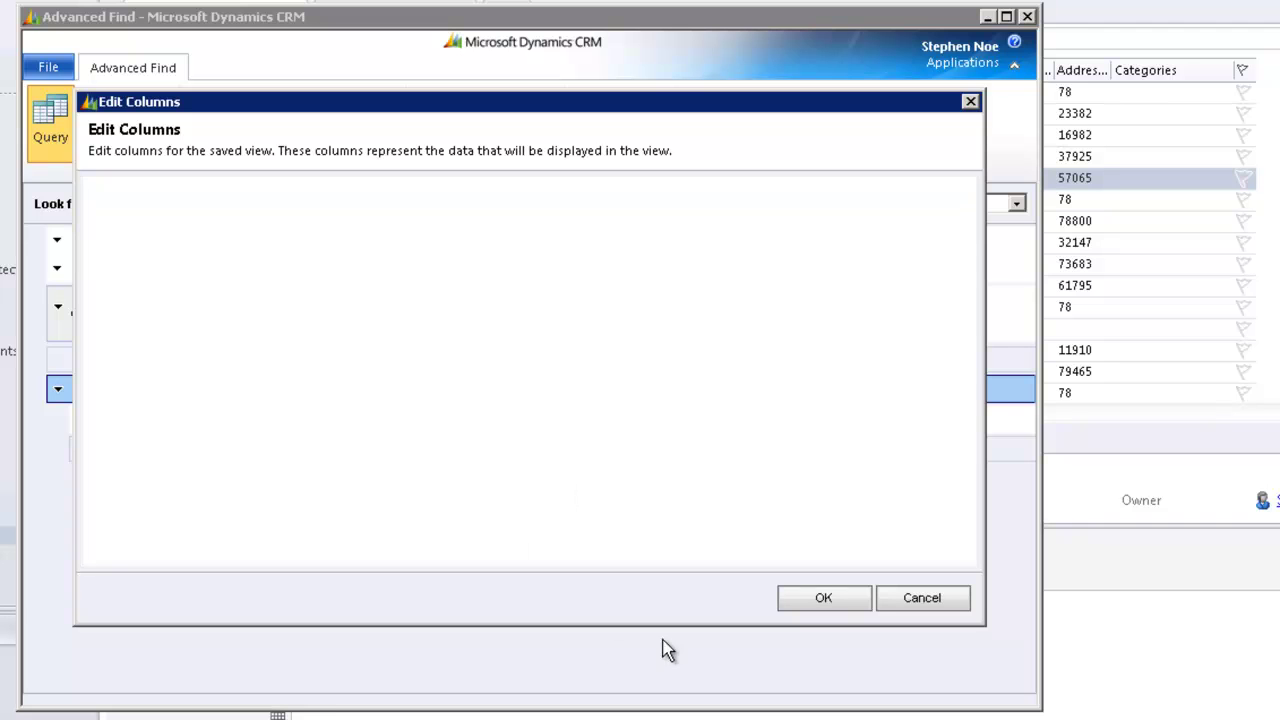
left_click_drag(607, 405, 418, 443)
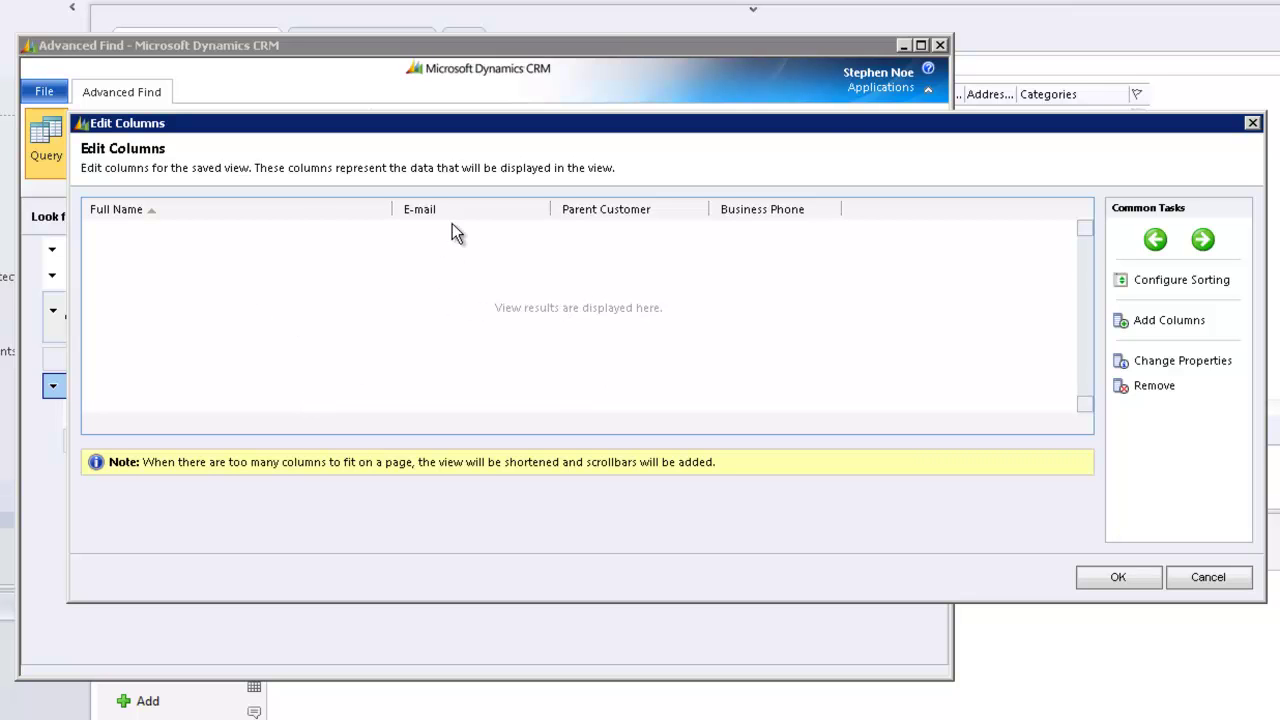
left_click(295, 209)
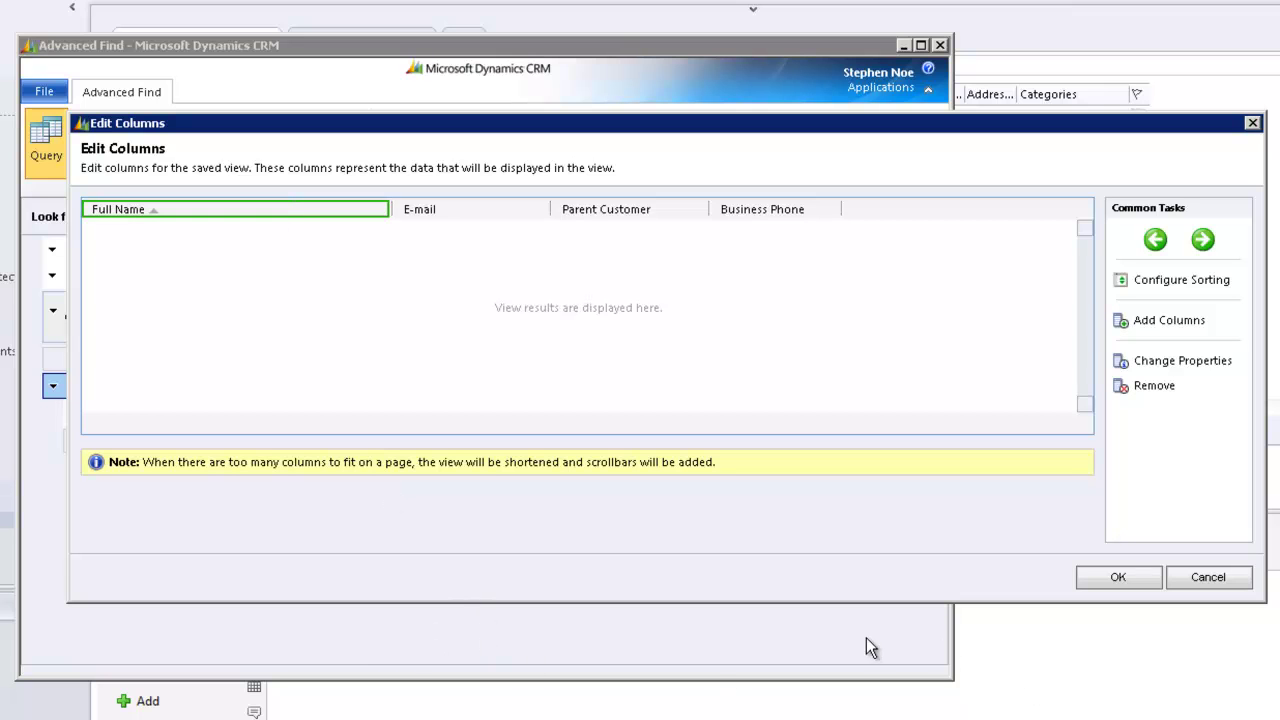
left_click(1169, 323)
left_click_drag(948, 268, 953, 436)
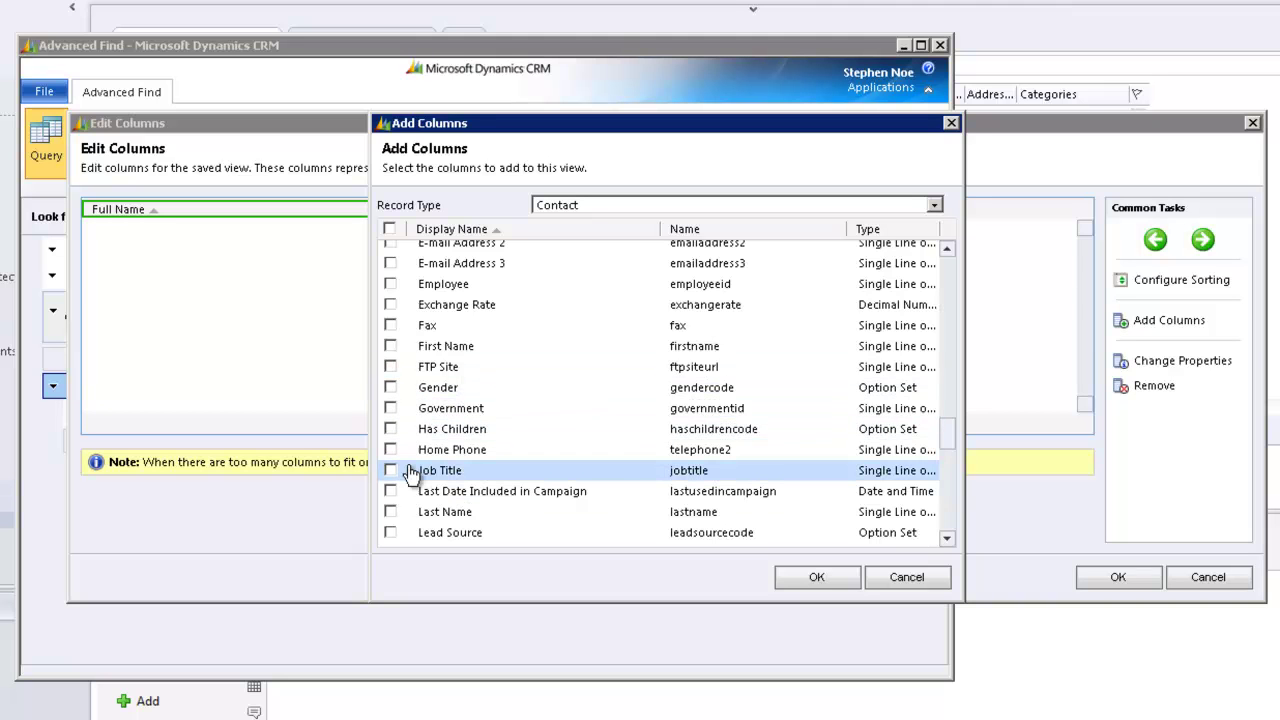
left_click(390, 470)
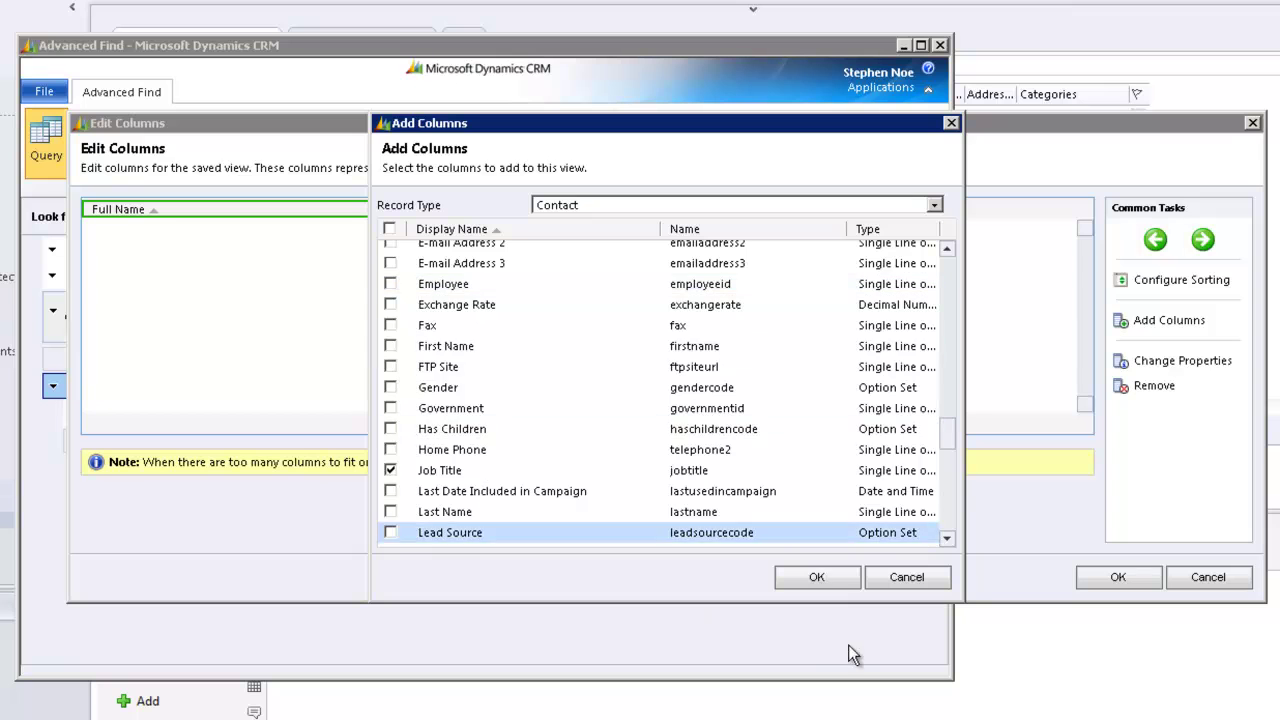
left_click(822, 580)
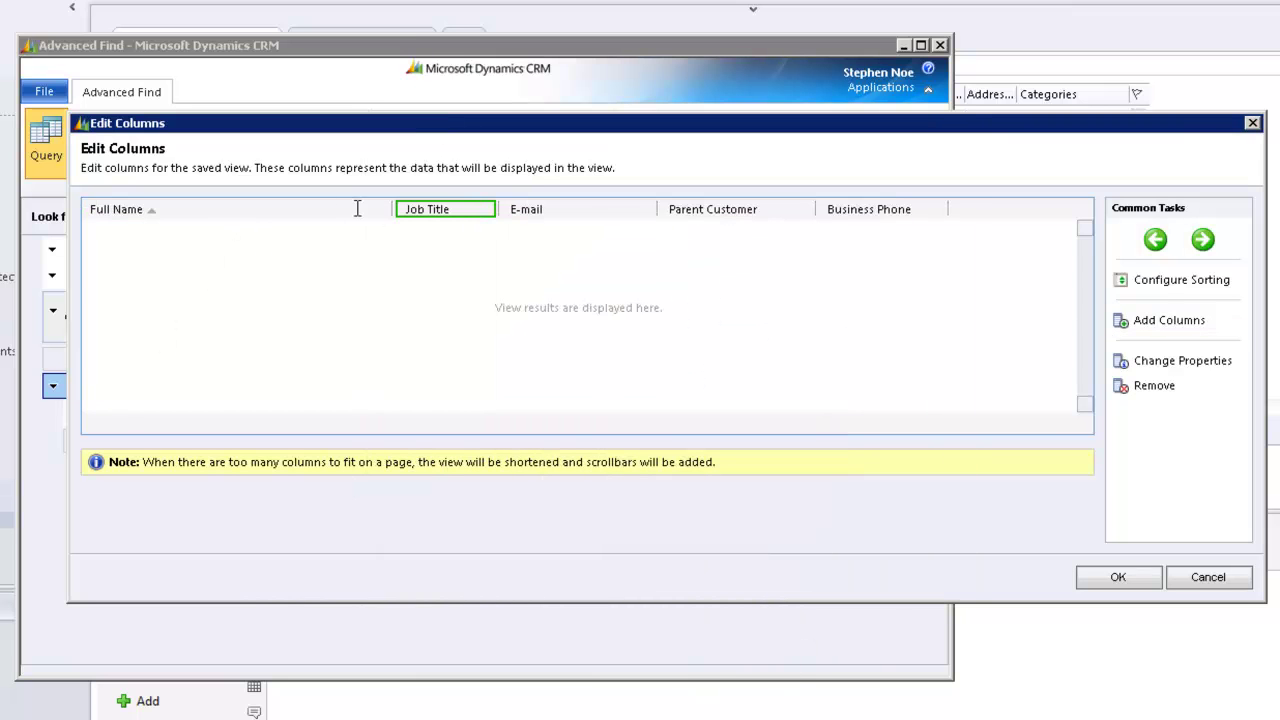
- Set the Job Title column's width to 200px
double_click(452, 211)
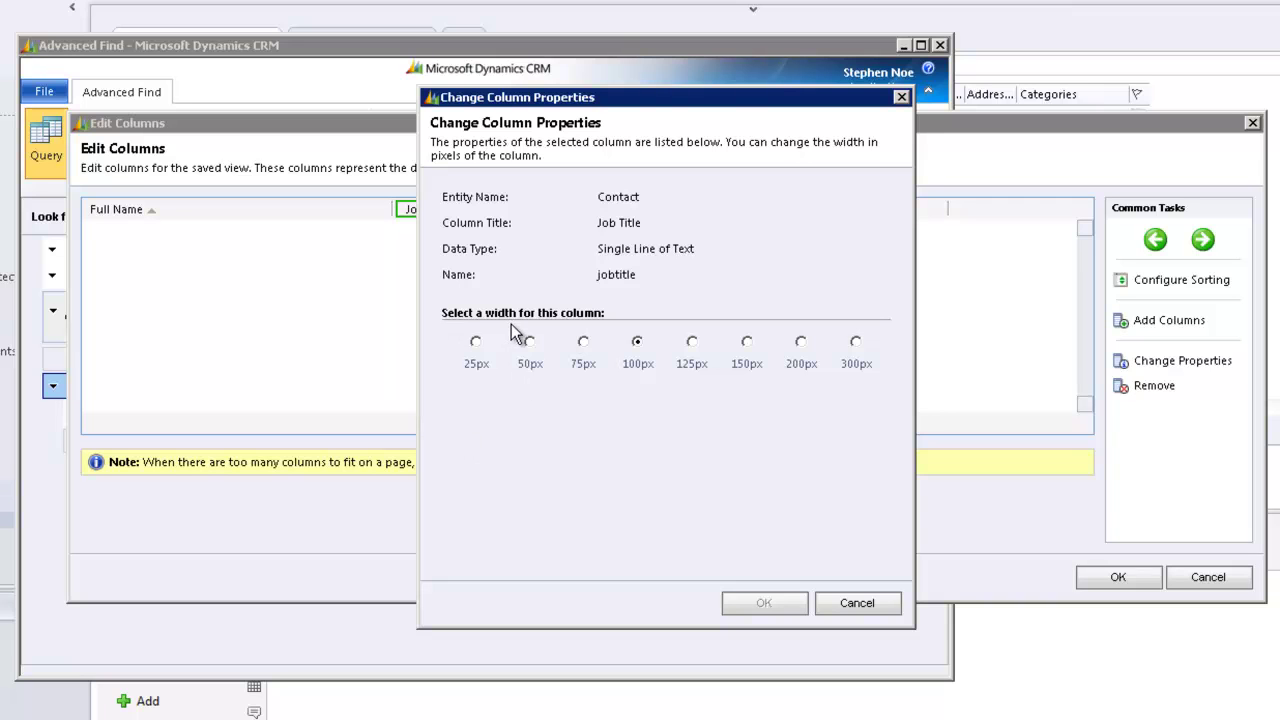
left_click(802, 350)
left_click(787, 612)
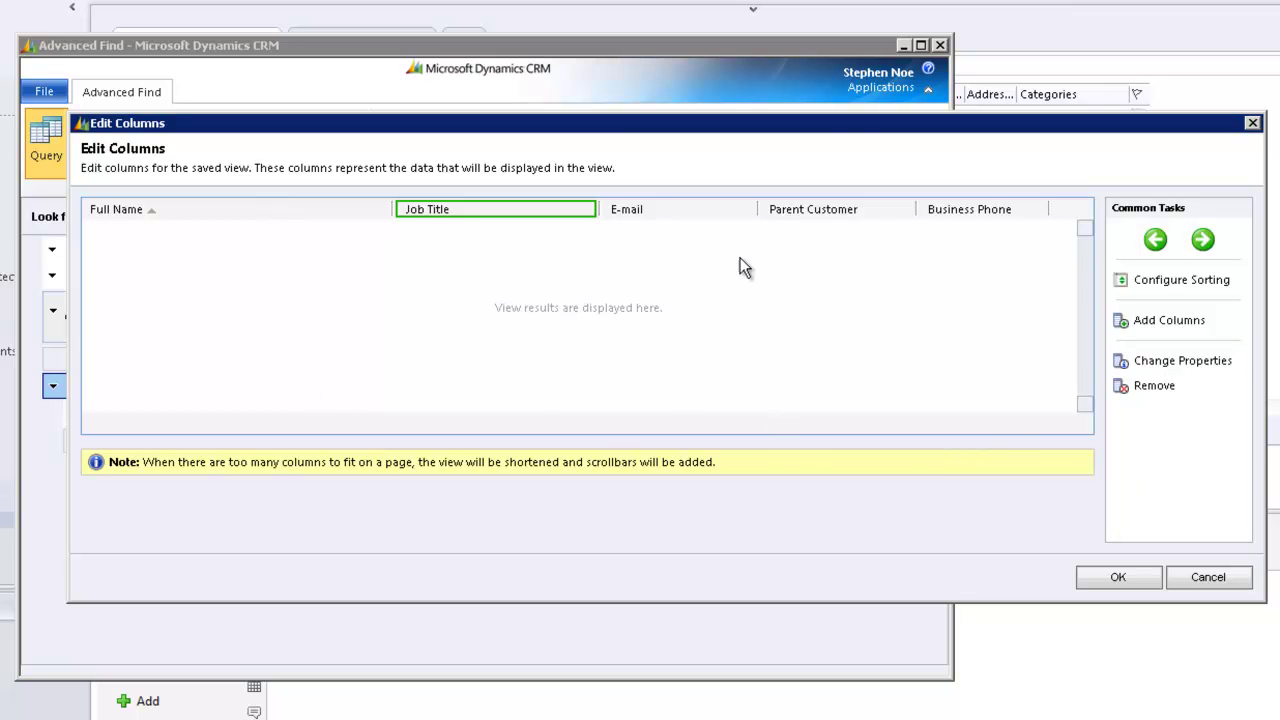
- Add the Parent Customer (Account) record's Address 1: State/Province column to the view directly after Parent Customer
left_click(838, 214)
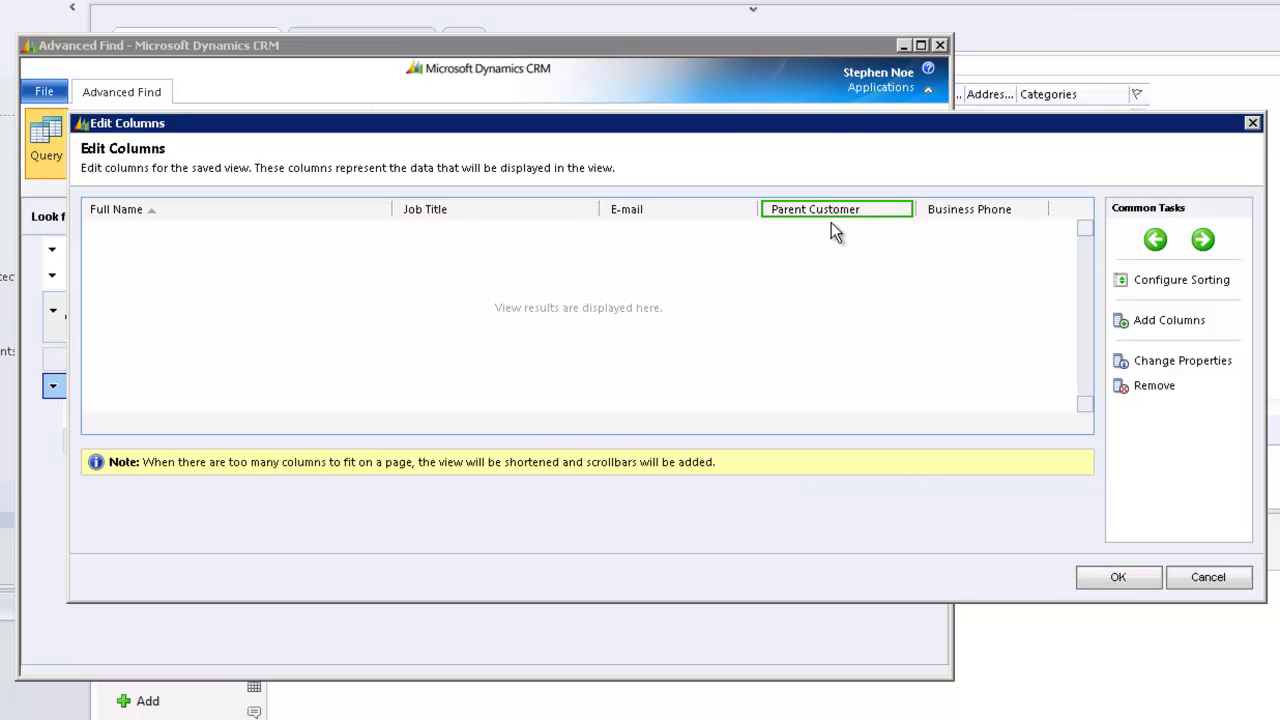
left_click(1165, 325)
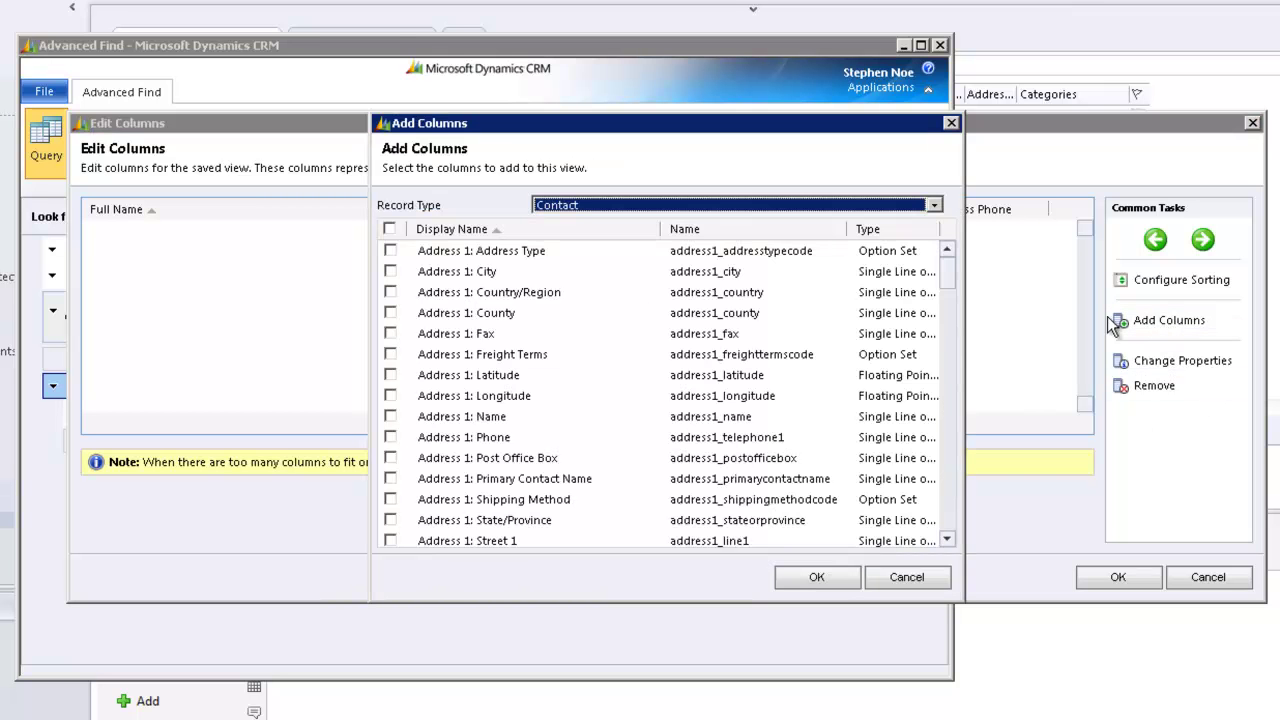
left_click(934, 205)
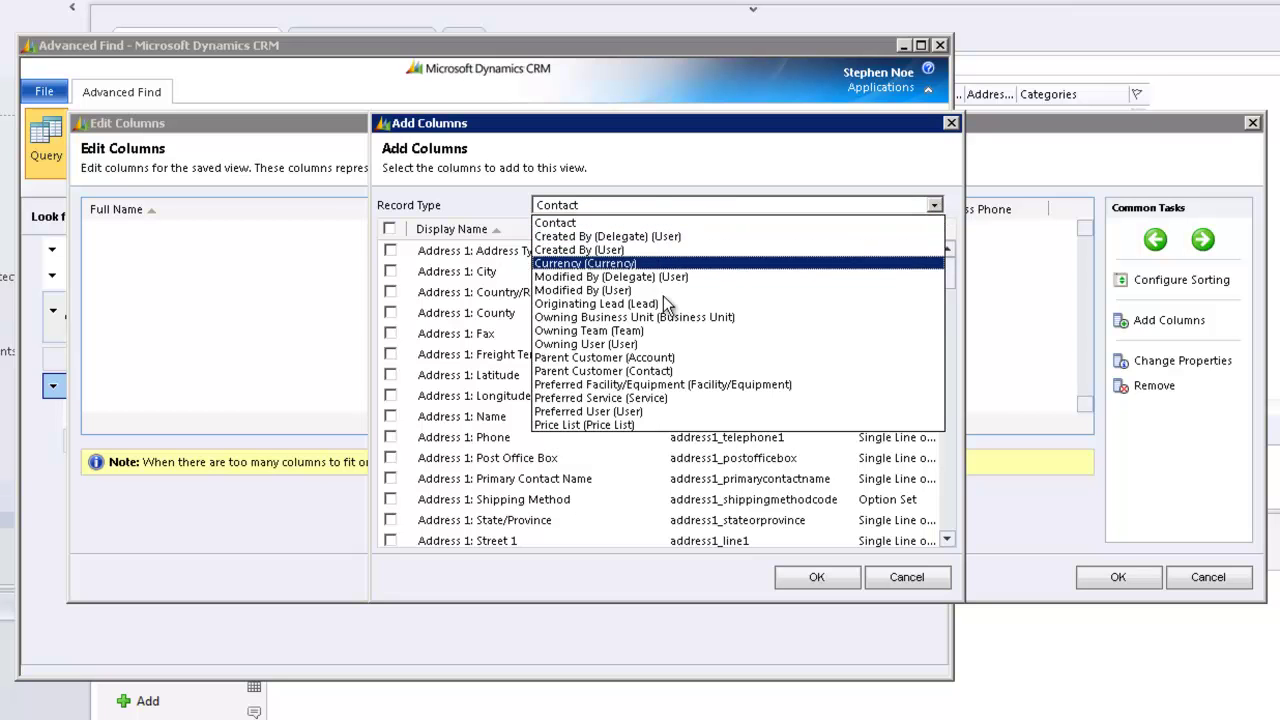
left_click(658, 358)
left_click_drag(949, 280, 937, 325)
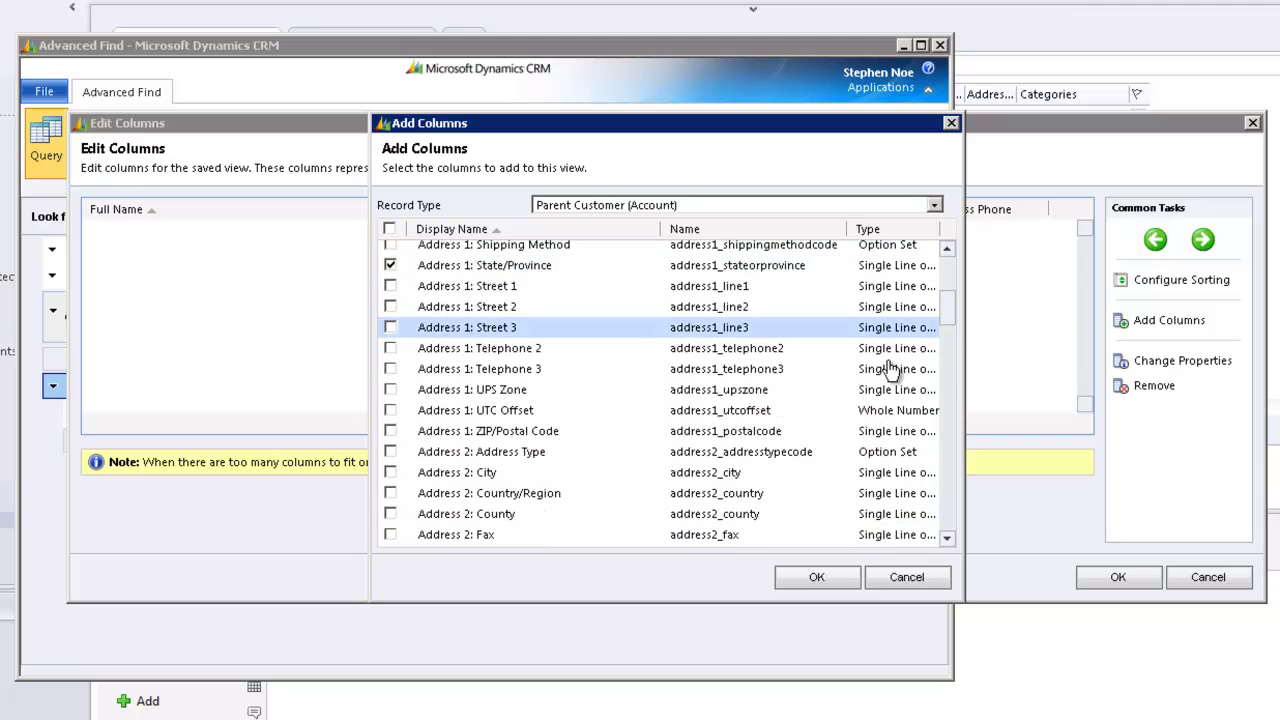
left_click(829, 575)
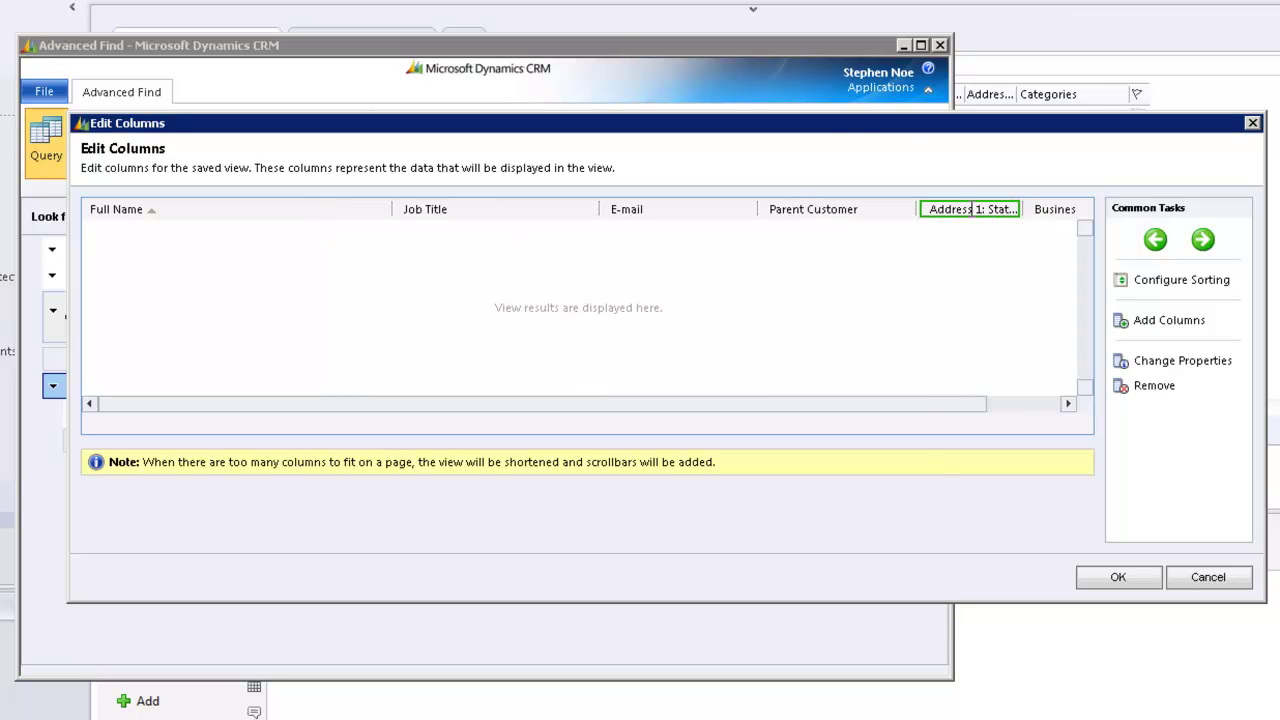
- Set the width of the Address 1: State/Province column to 150px
double_click(971, 211)
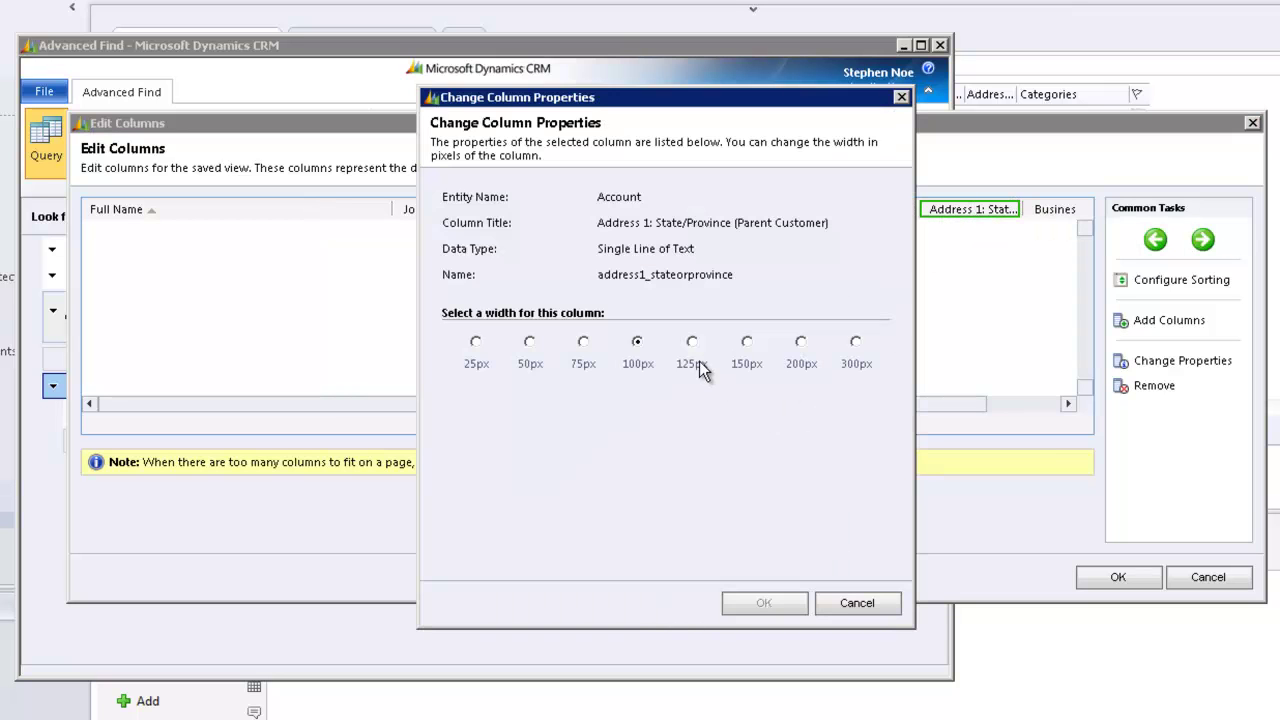
left_click(747, 343)
left_click(770, 606)
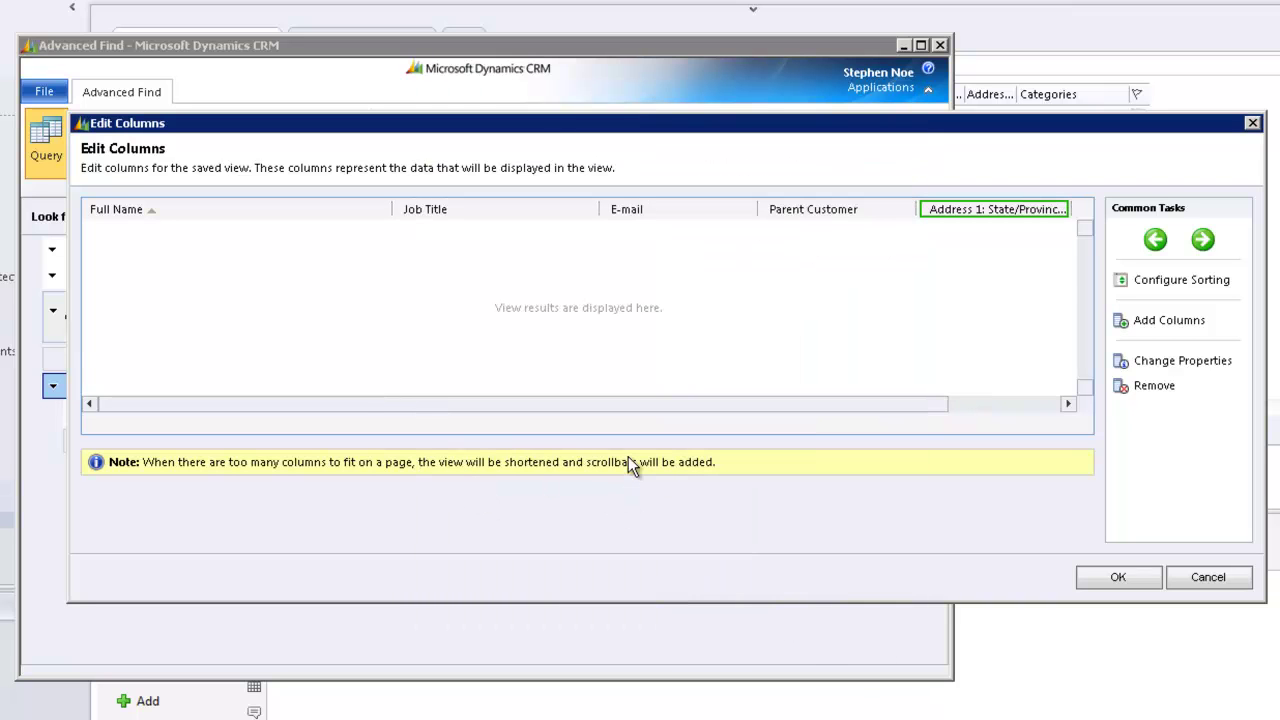
- Configure the view to sort by Parent Customer, then by Full Name, both ascending, and apply the column changes
left_click_drag(487, 405, 392, 414)
left_click(1175, 290)
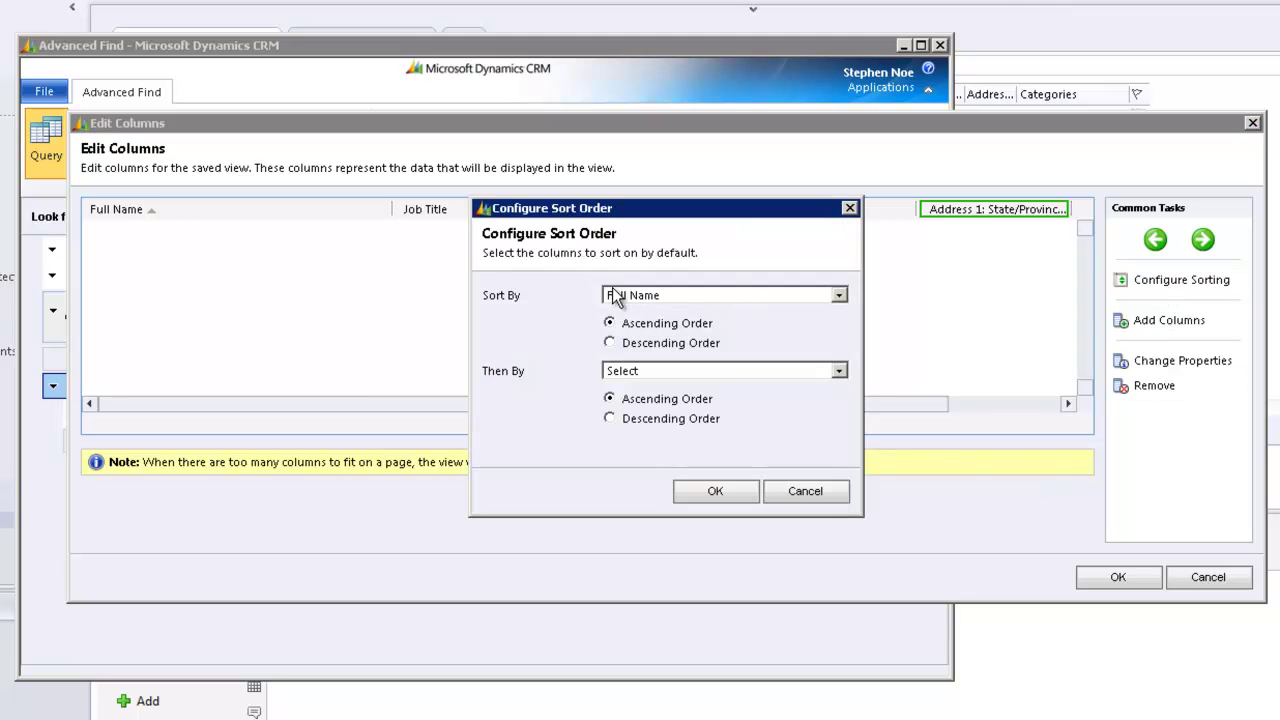
left_click(839, 295)
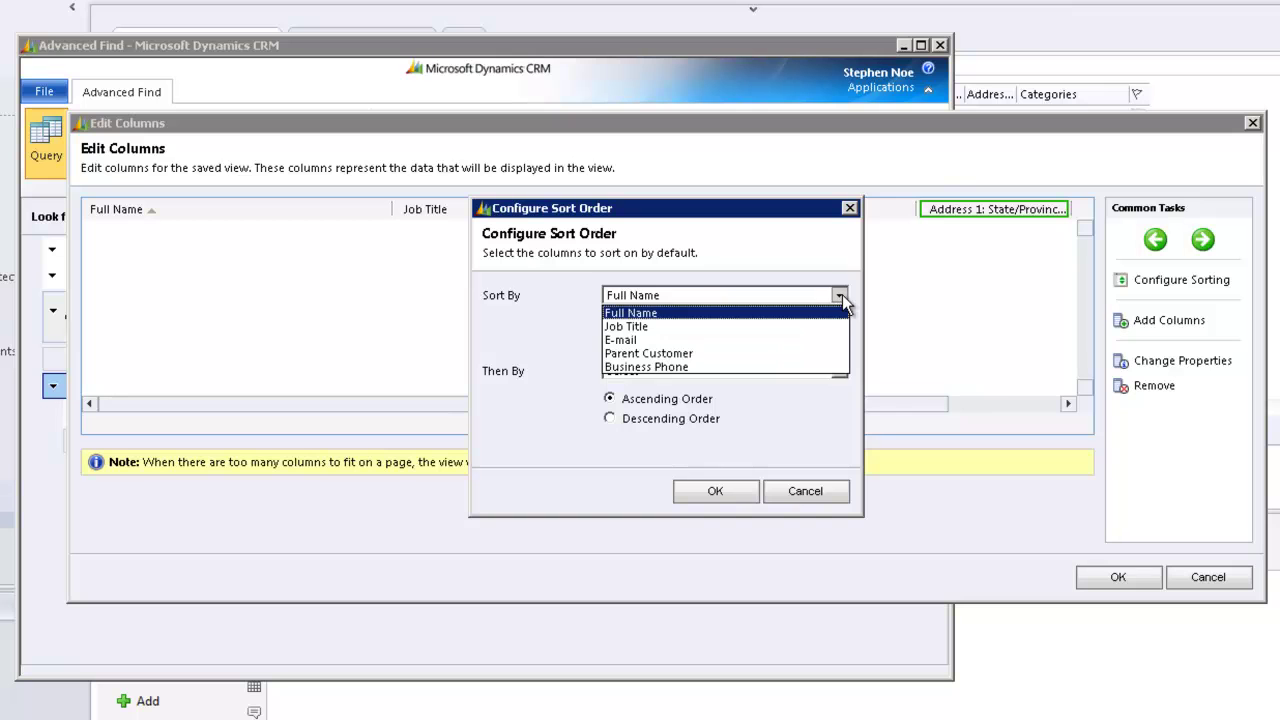
left_click(660, 353)
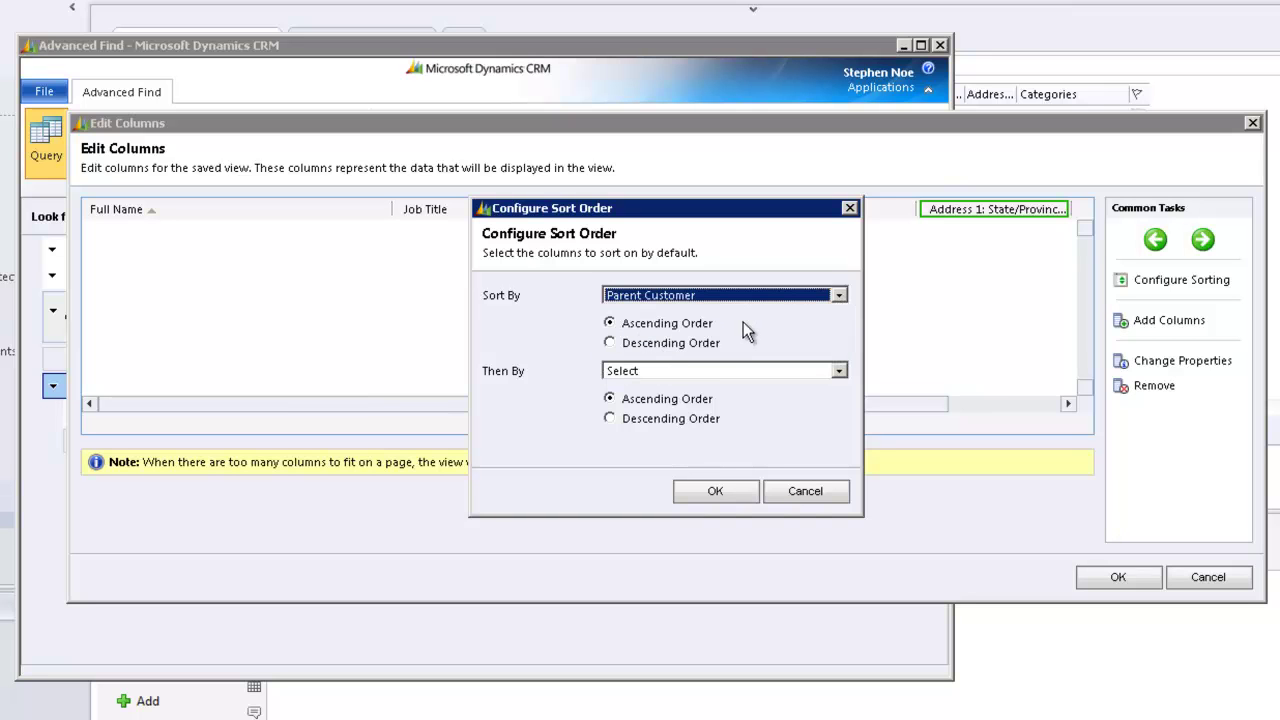
left_click(840, 371)
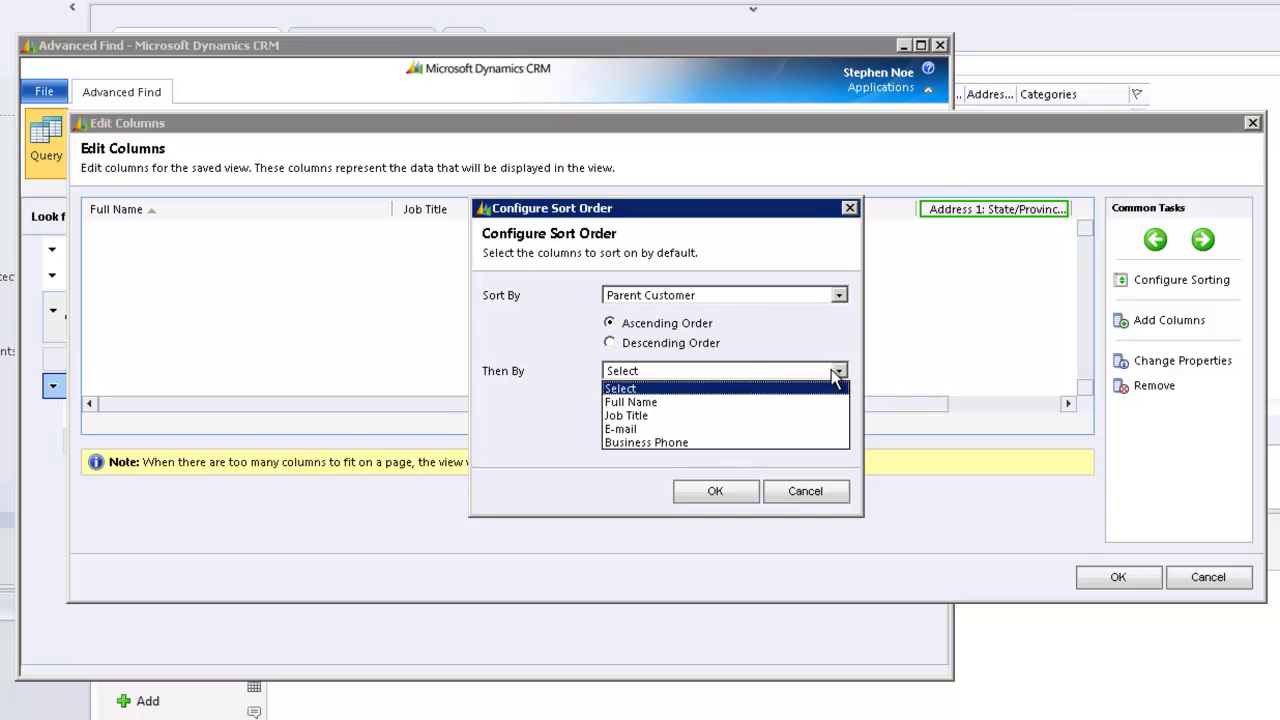
left_click(650, 403)
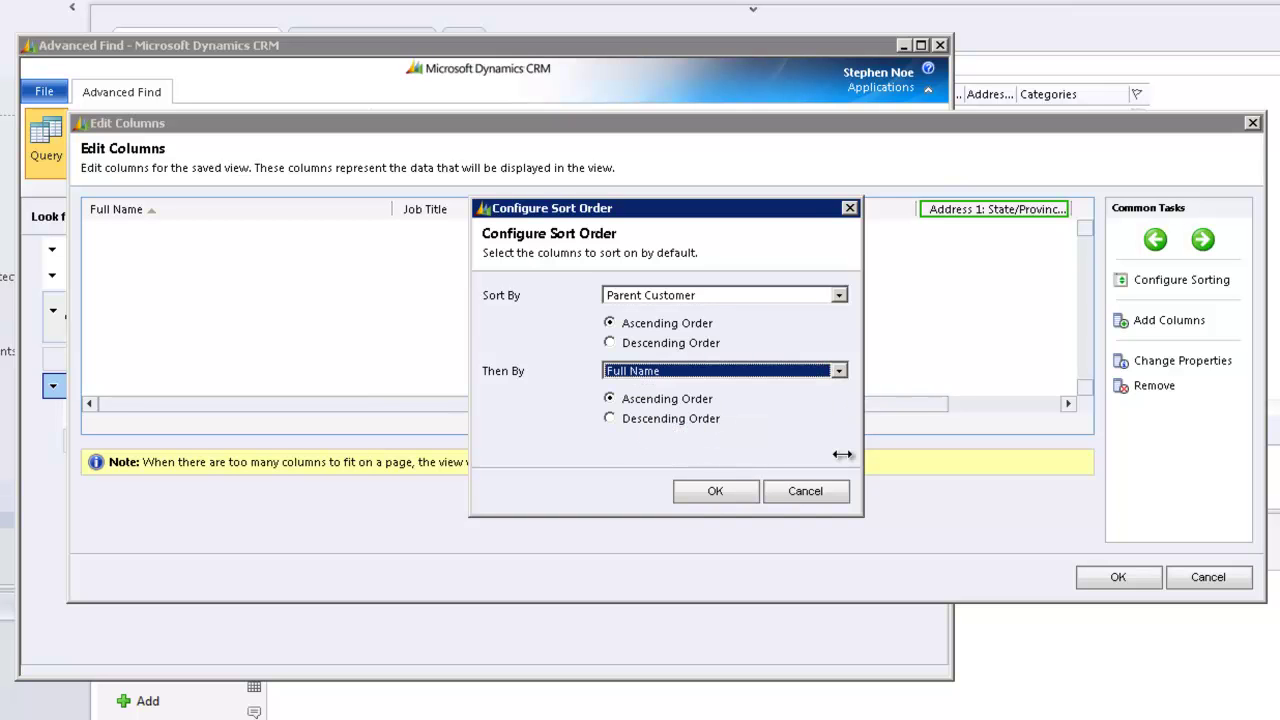
left_click(712, 492)
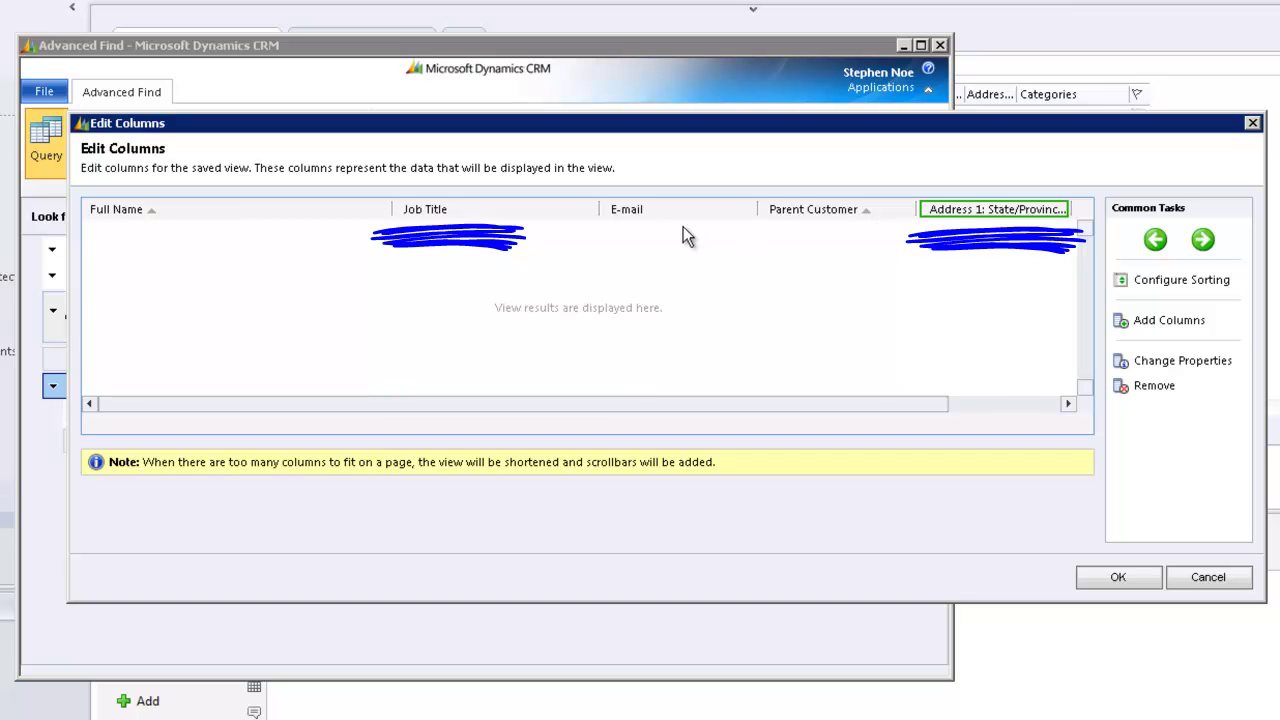
left_click_drag(876, 403, 1023, 403)
left_click(1118, 580)
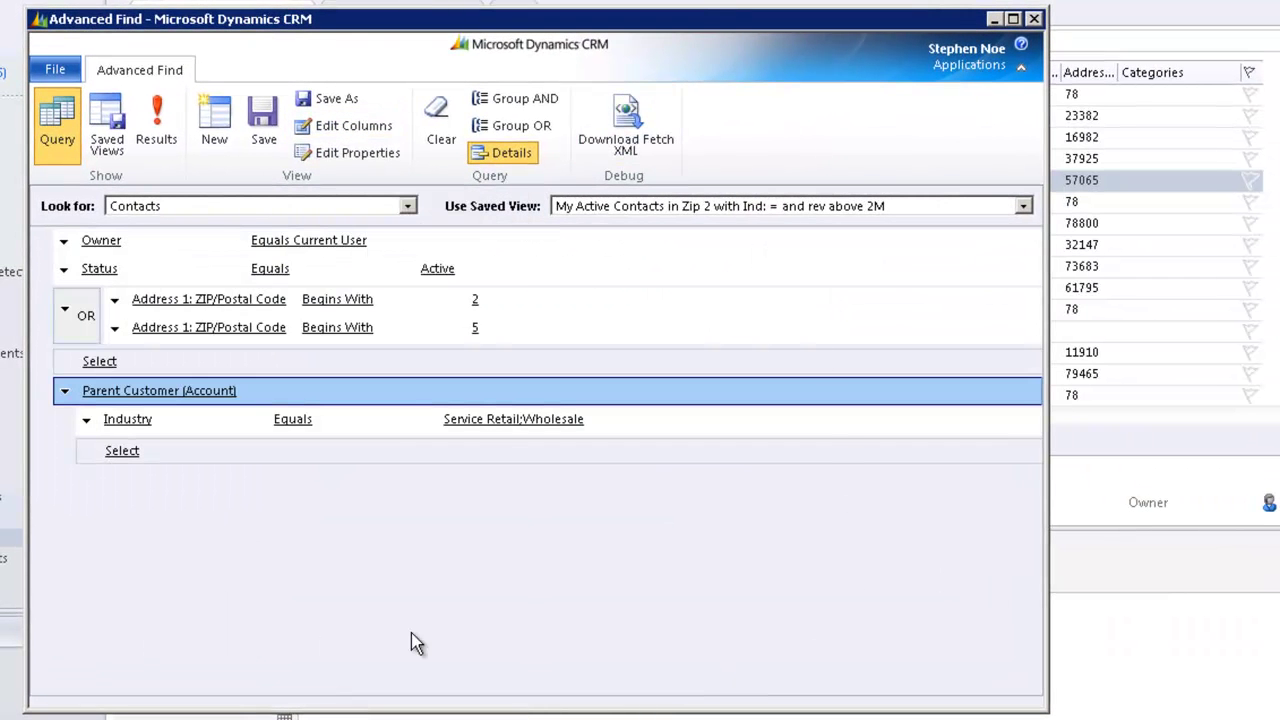
- Run the query to review the results with the customized columns and sorting, and return to the query design
left_click(160, 120)
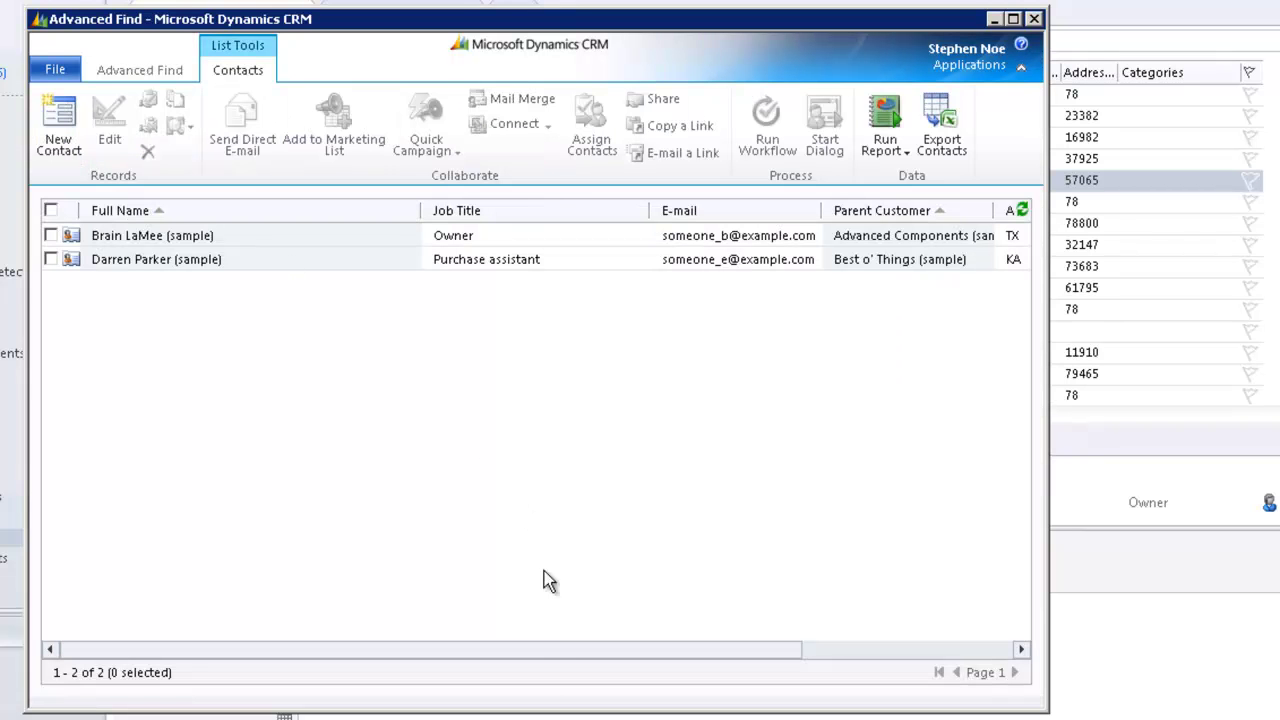
left_click_drag(554, 656, 429, 677)
left_click(133, 77)
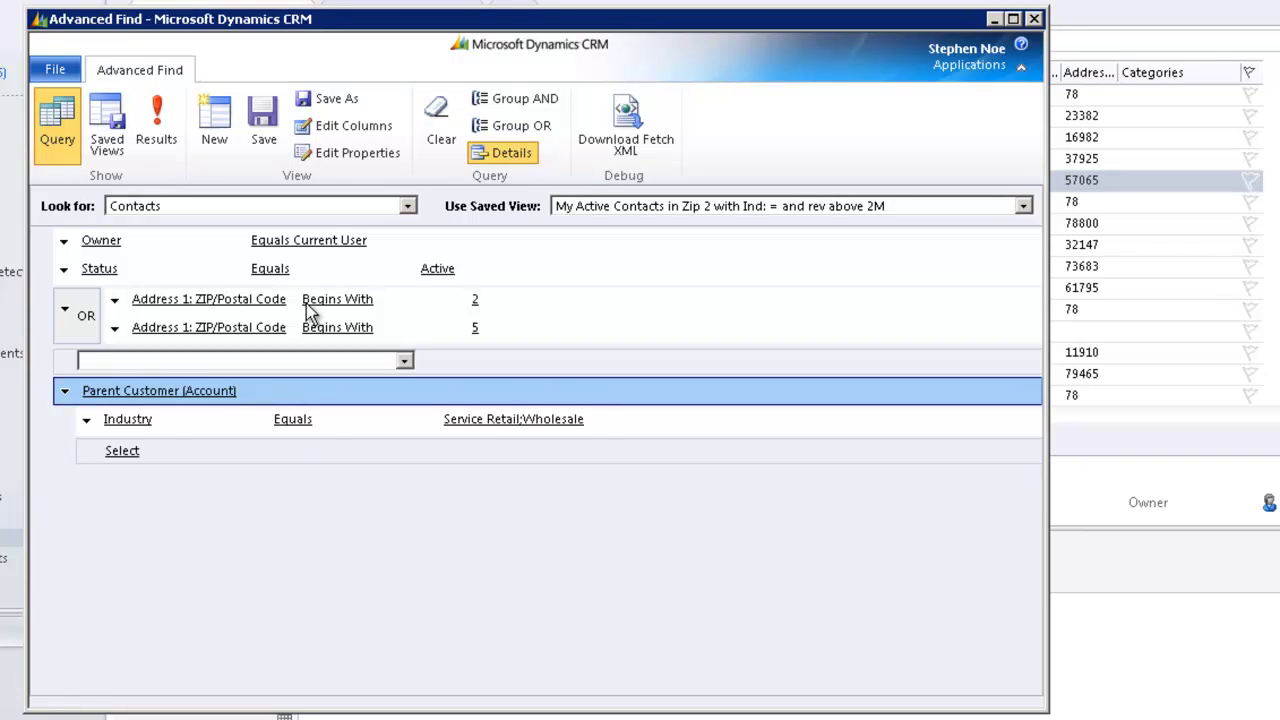
- Save the query as a separate view named "My Active Contacts in Zip 2 with Ind: = and rev above 2M"
left_click(324, 101)
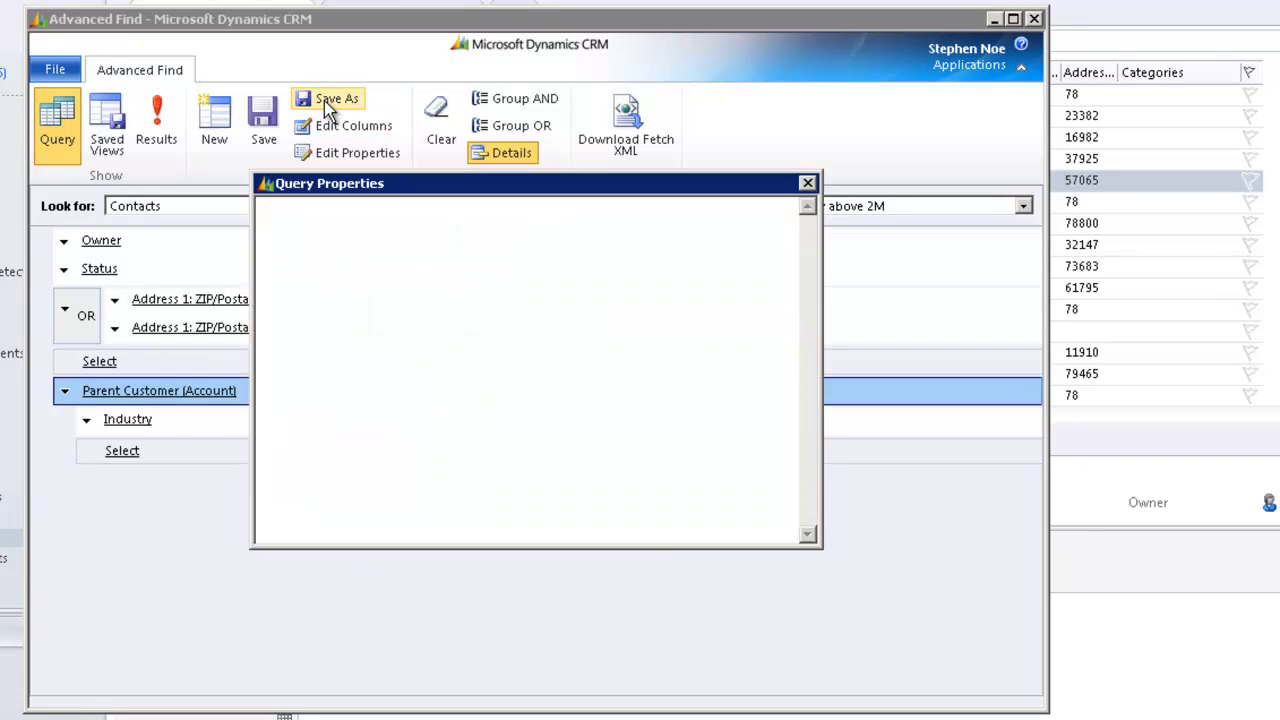
left_click(662, 522)
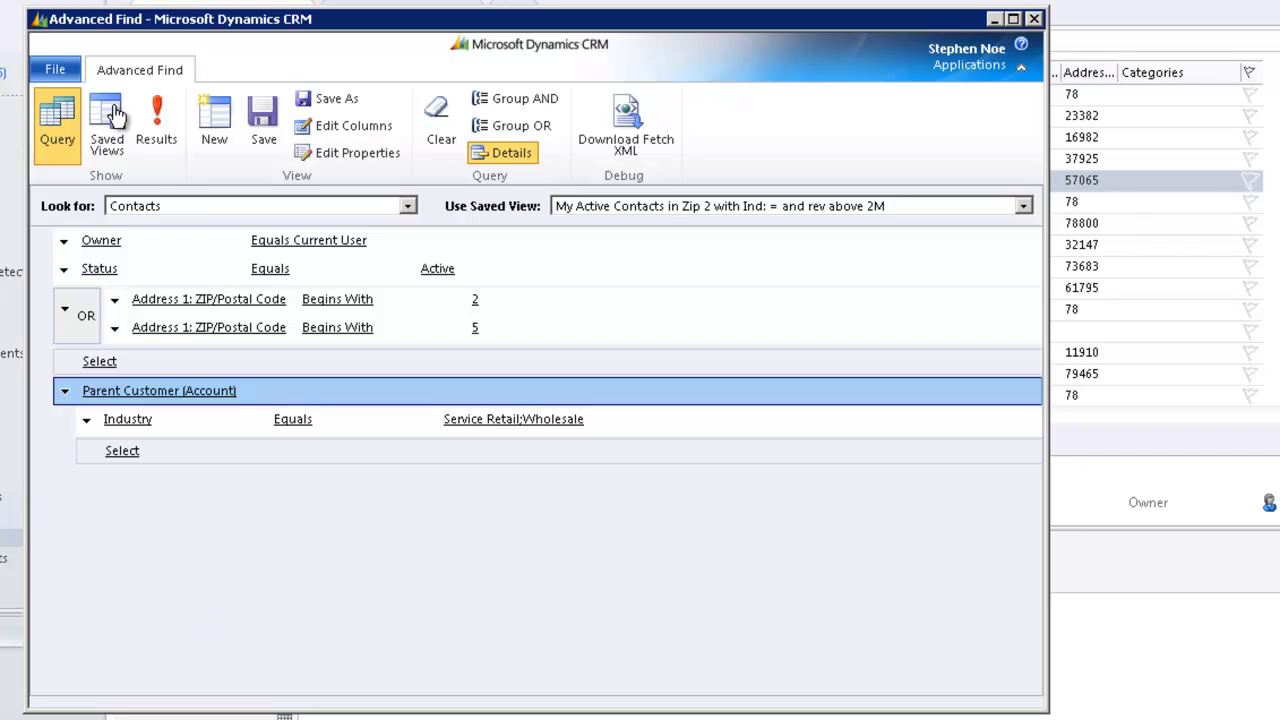
left_click(175, 210)
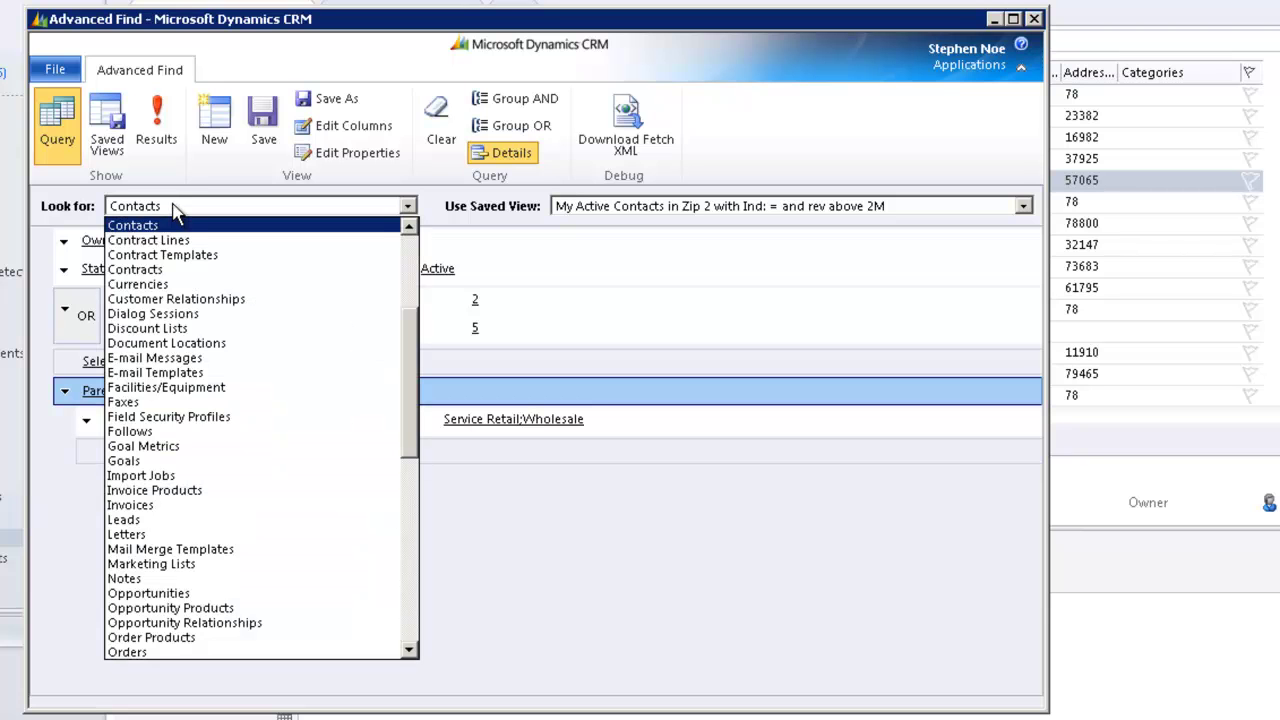
left_click(175, 210)
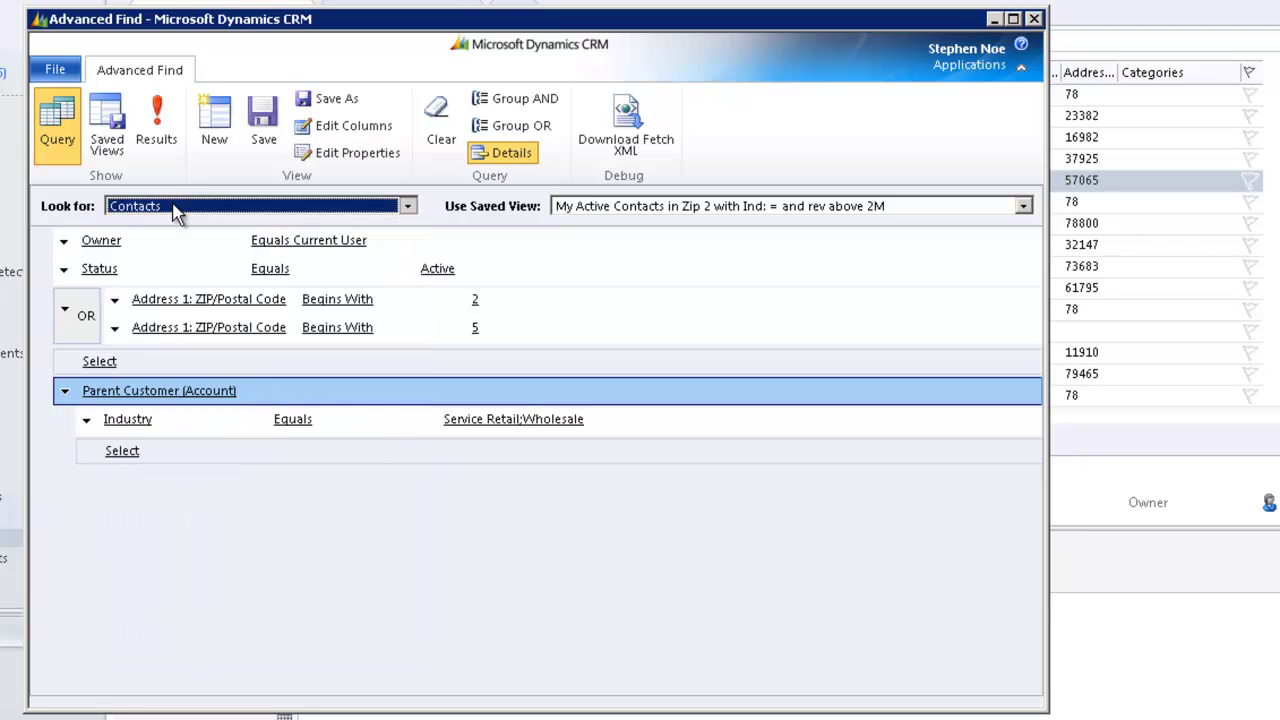
- Rename the first listed saved contacts view as "My Active Contacts in Zip 2 with Ind: = and rev above 2M - Copy 2" and save it
left_click(117, 115)
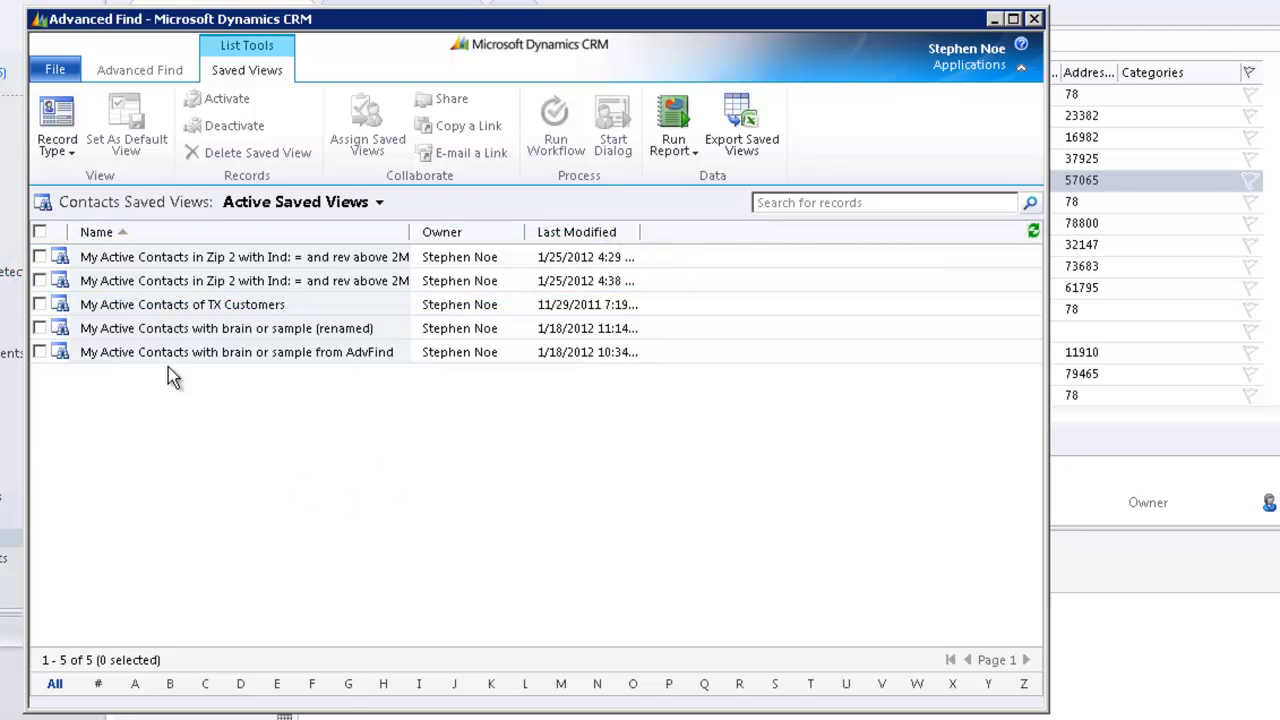
double_click(205, 258)
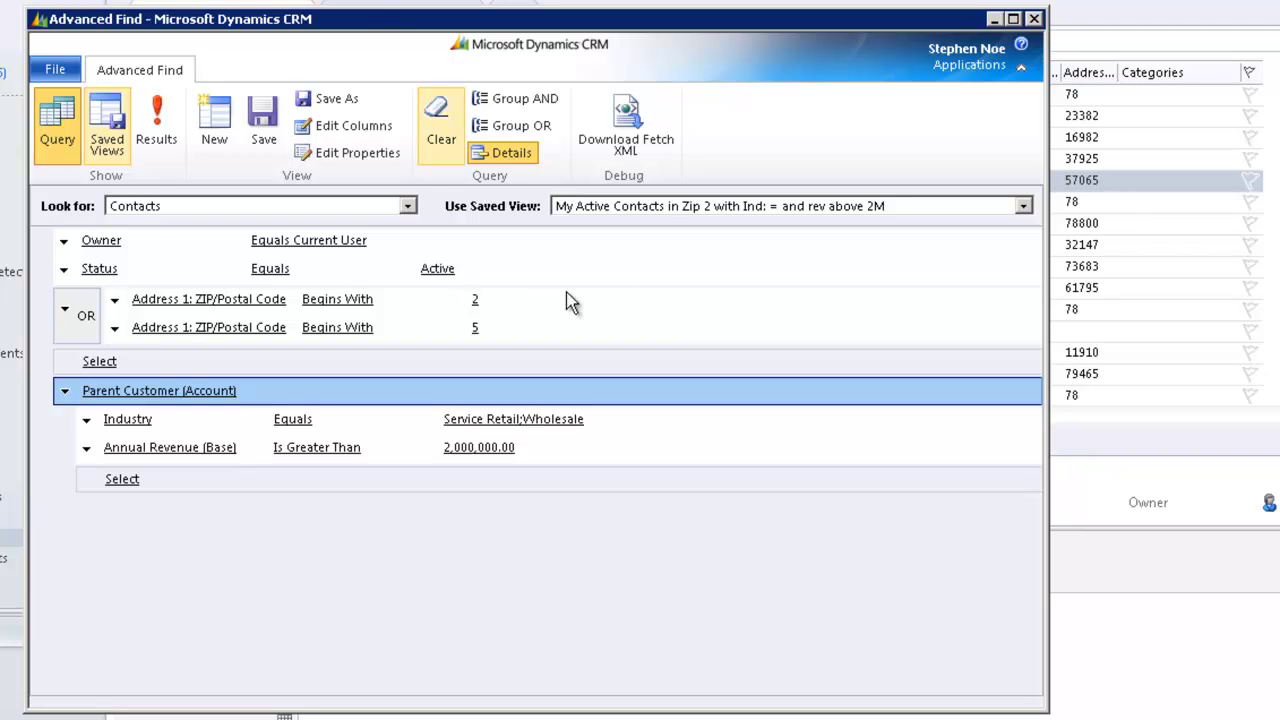
left_click(355, 155)
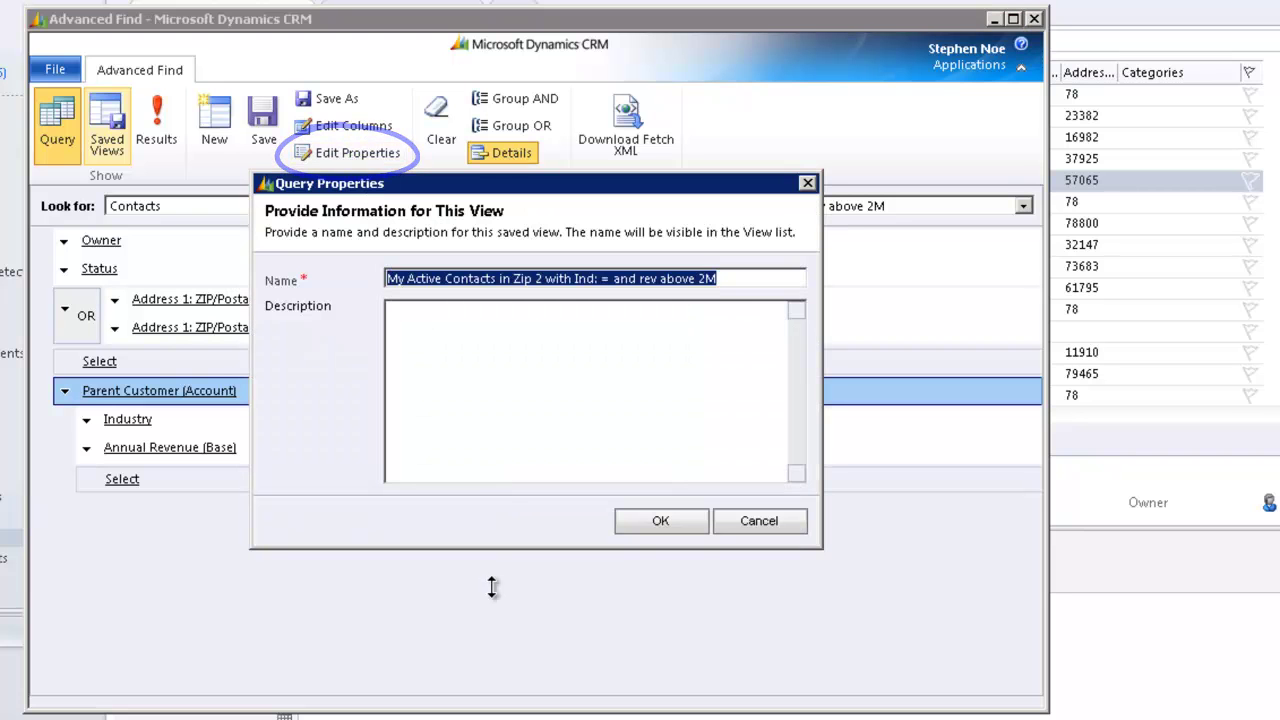
left_click(736, 286)
type("- Copy 2")
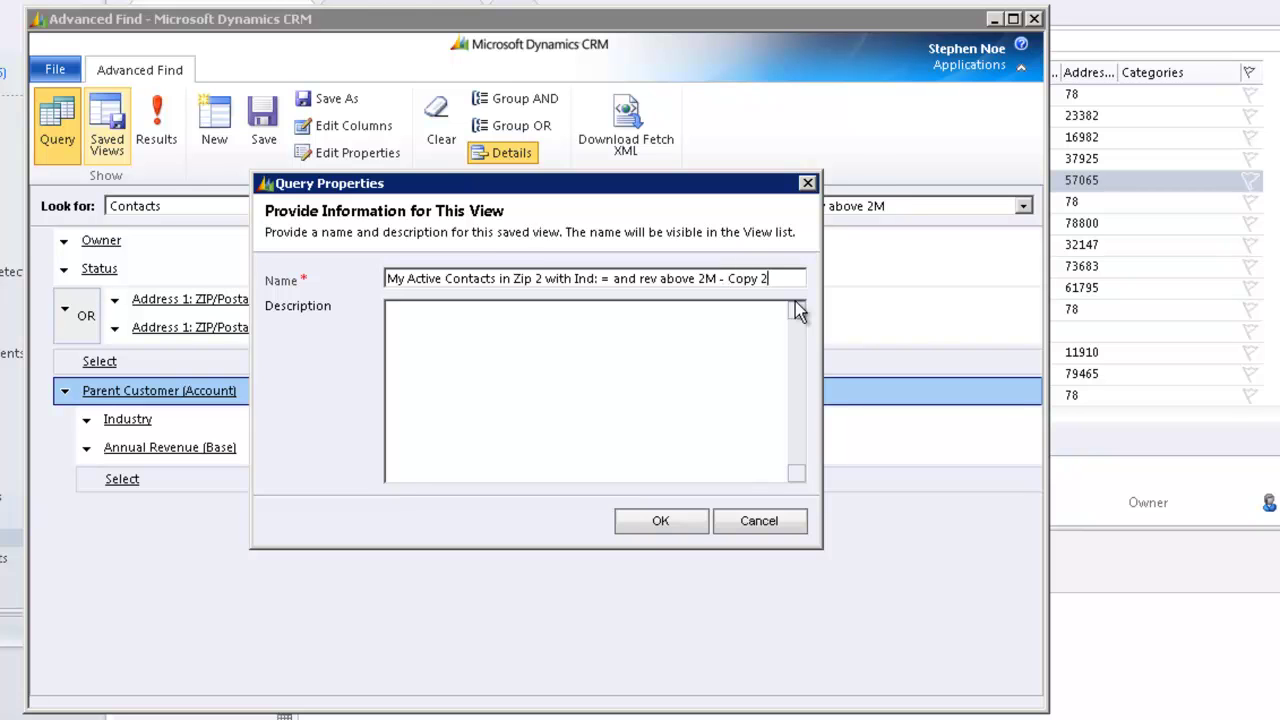
key("Return")
left_click(262, 122)
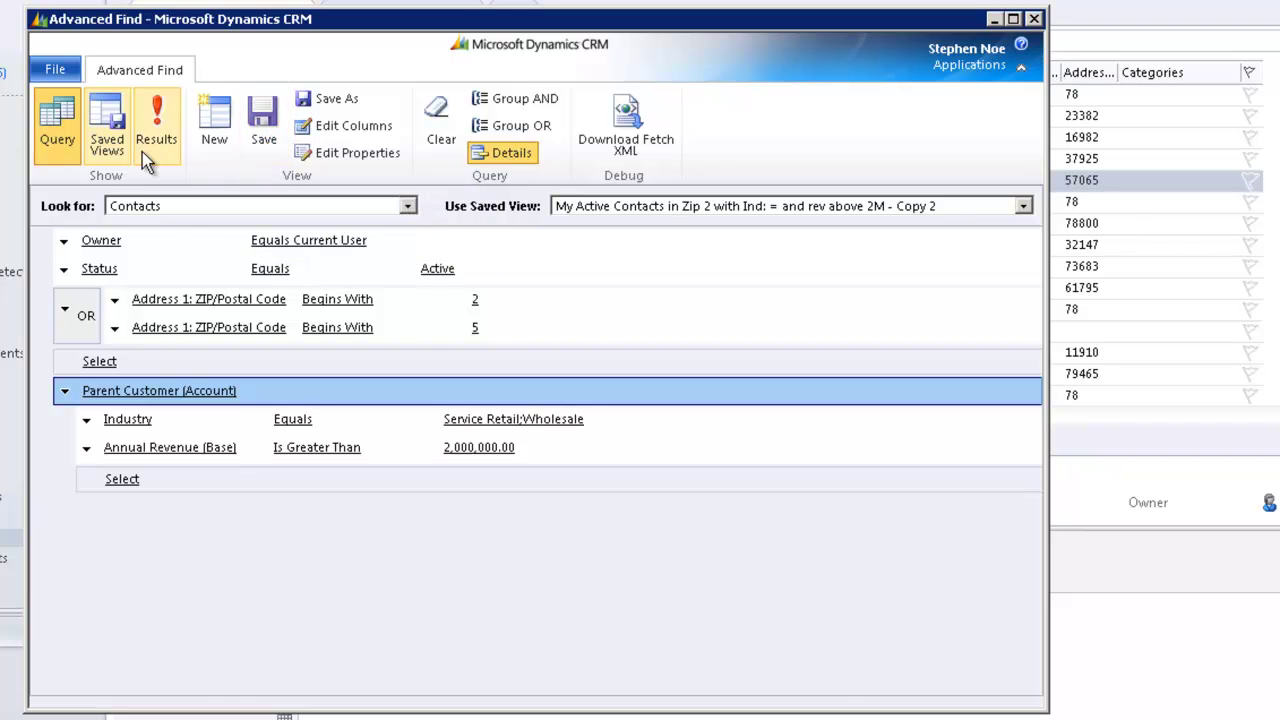
- Go back to the saved views list, widen its Name column to fit the full view names, and refresh the list
left_click(108, 135)
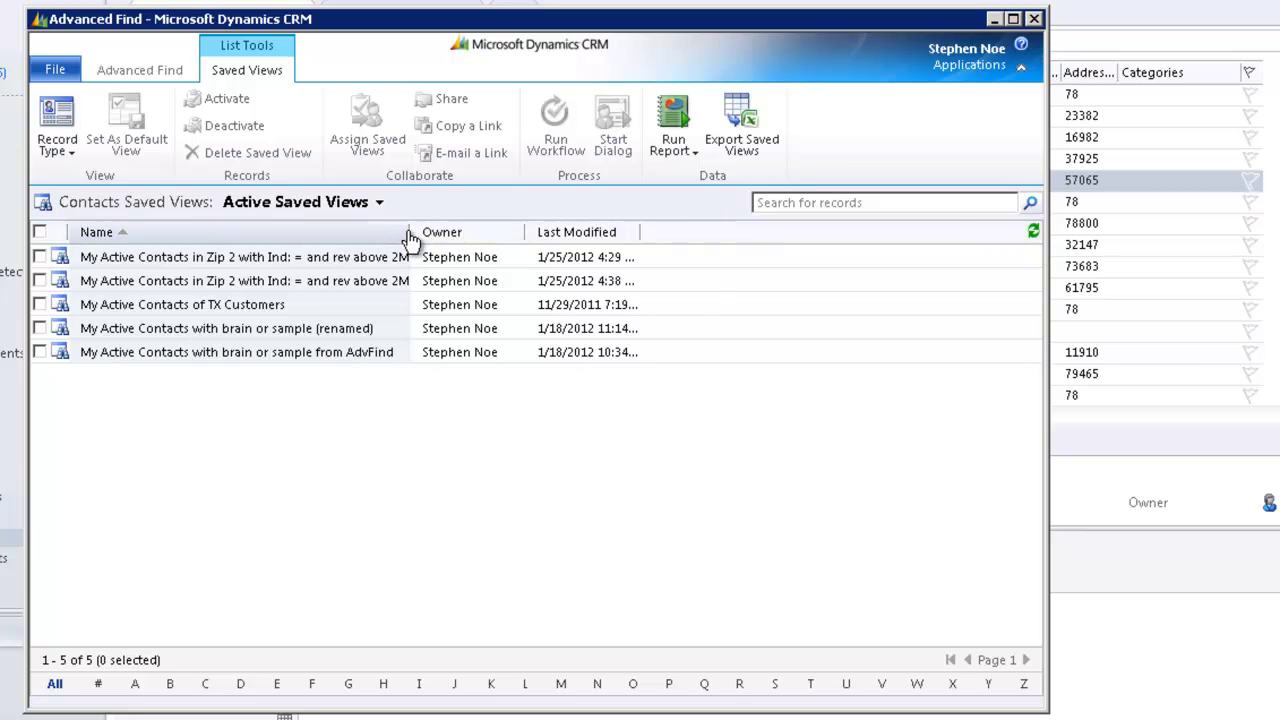
left_click_drag(412, 234, 506, 236)
left_click_drag(601, 240, 609, 238)
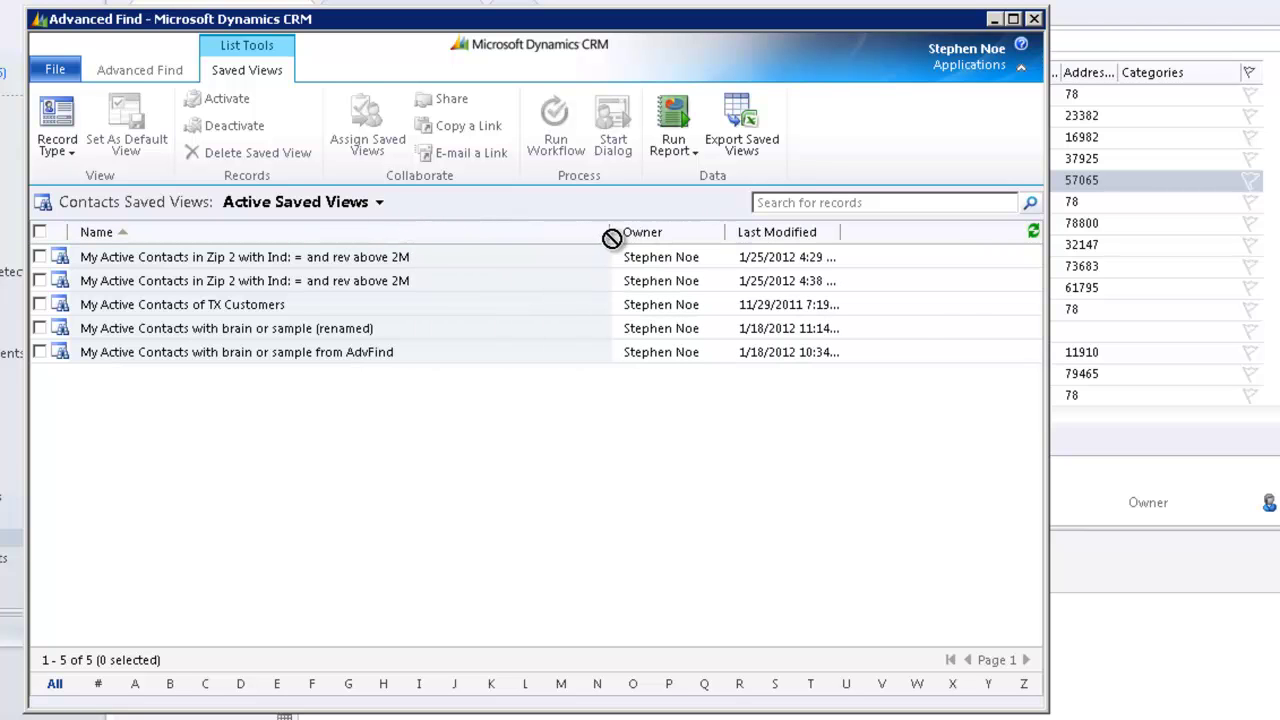
left_click(1032, 234)
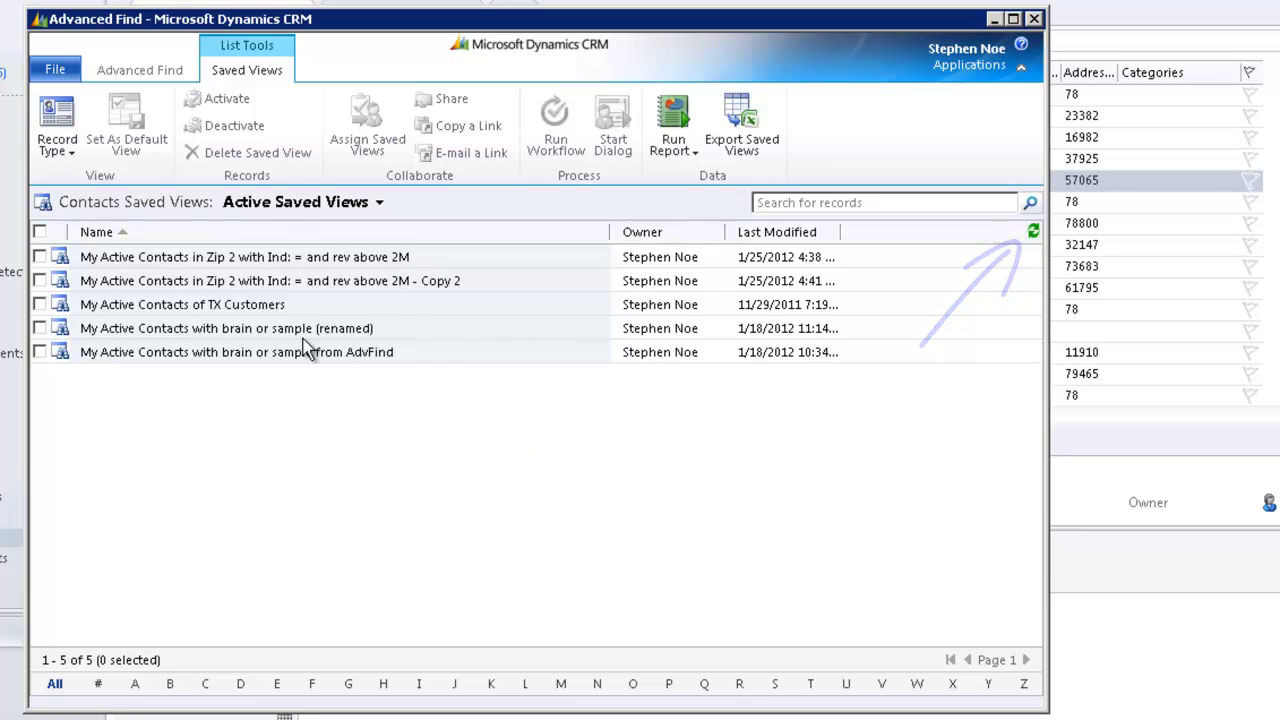
- Delete the saved view "My Active Contacts with brain or sample (renamed)"
left_click(432, 331)
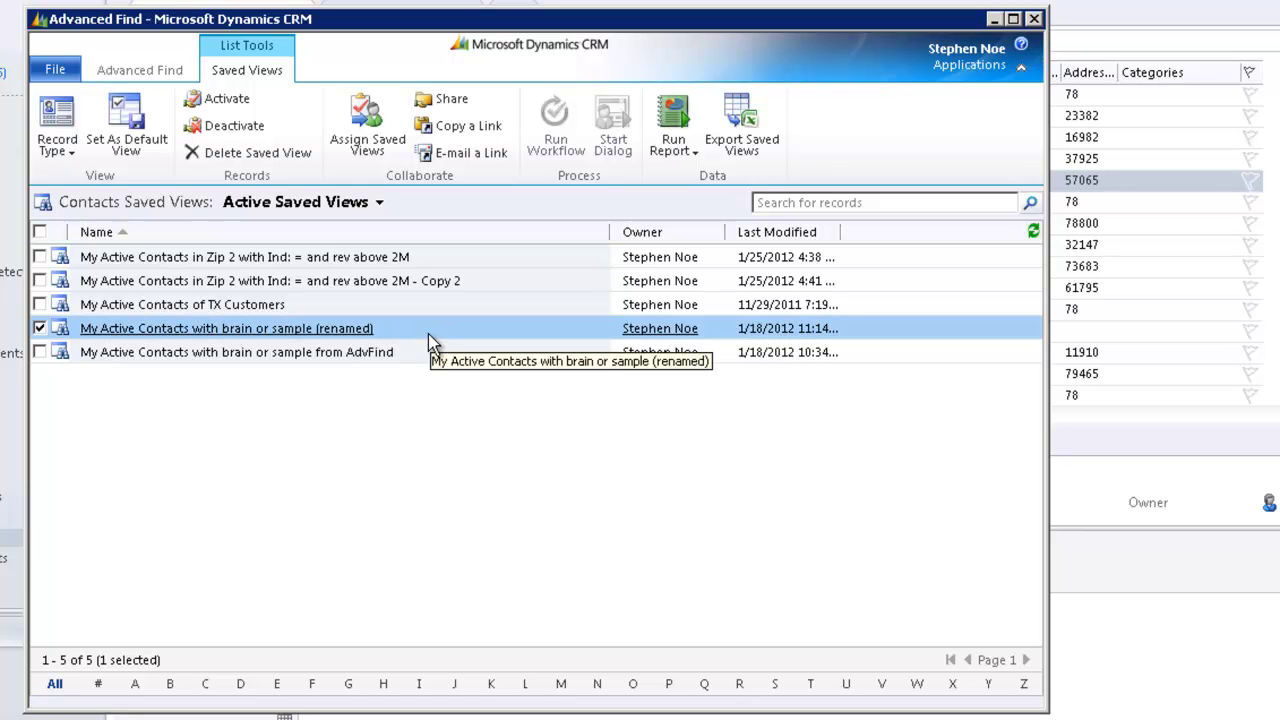
left_click(232, 153)
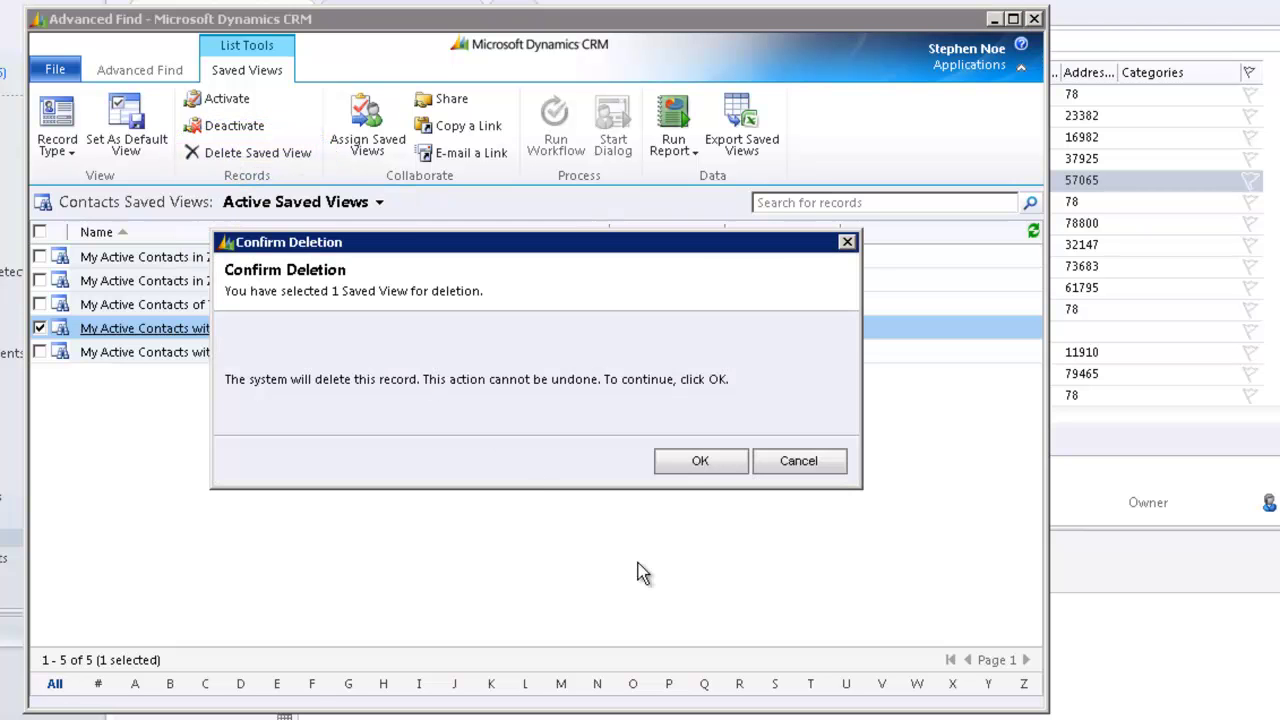
left_click(710, 468)
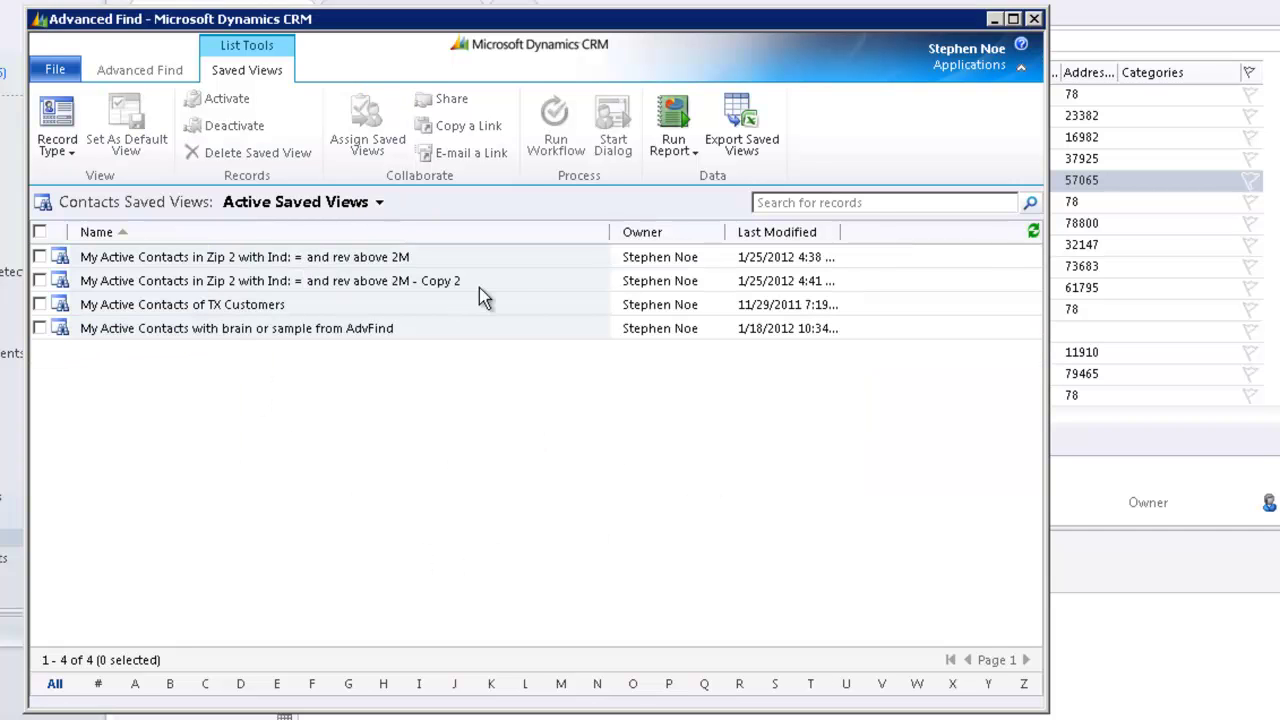
- Deactivate the saved view whose name ends in "Copy 2", and switch the list to My Inactive Saved Views
left_click(521, 290)
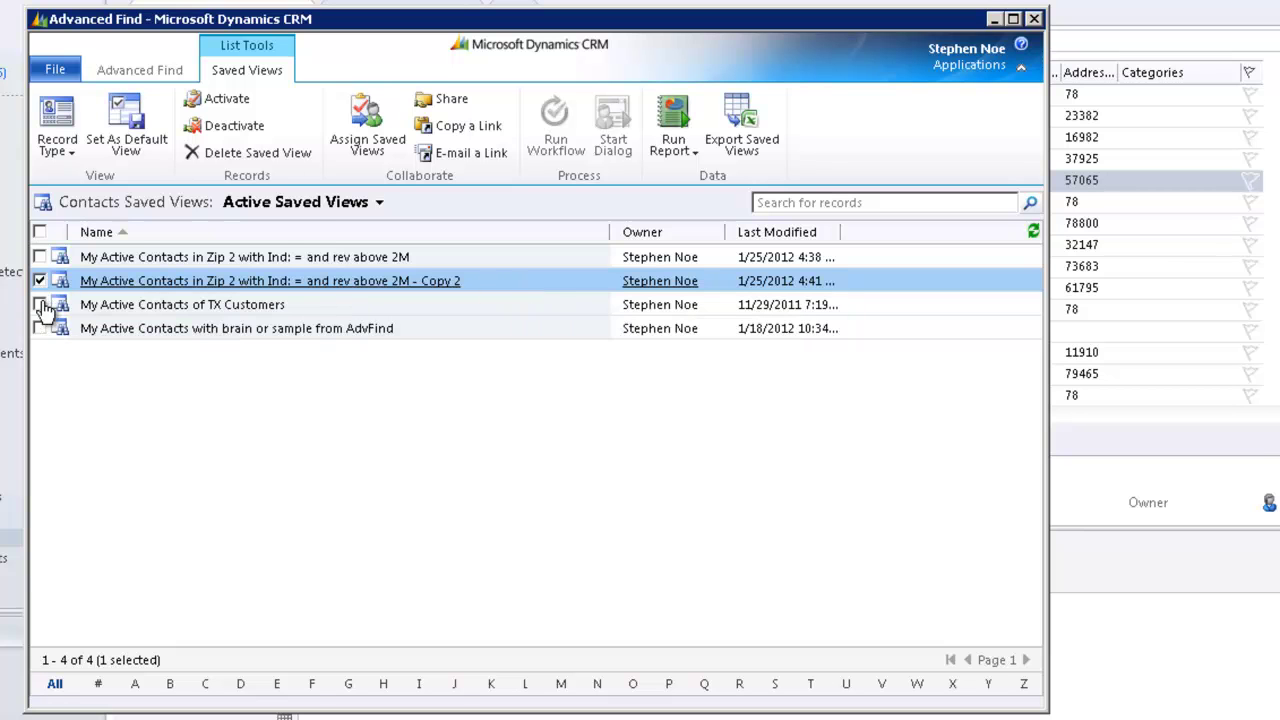
left_click(220, 126)
left_click(672, 462)
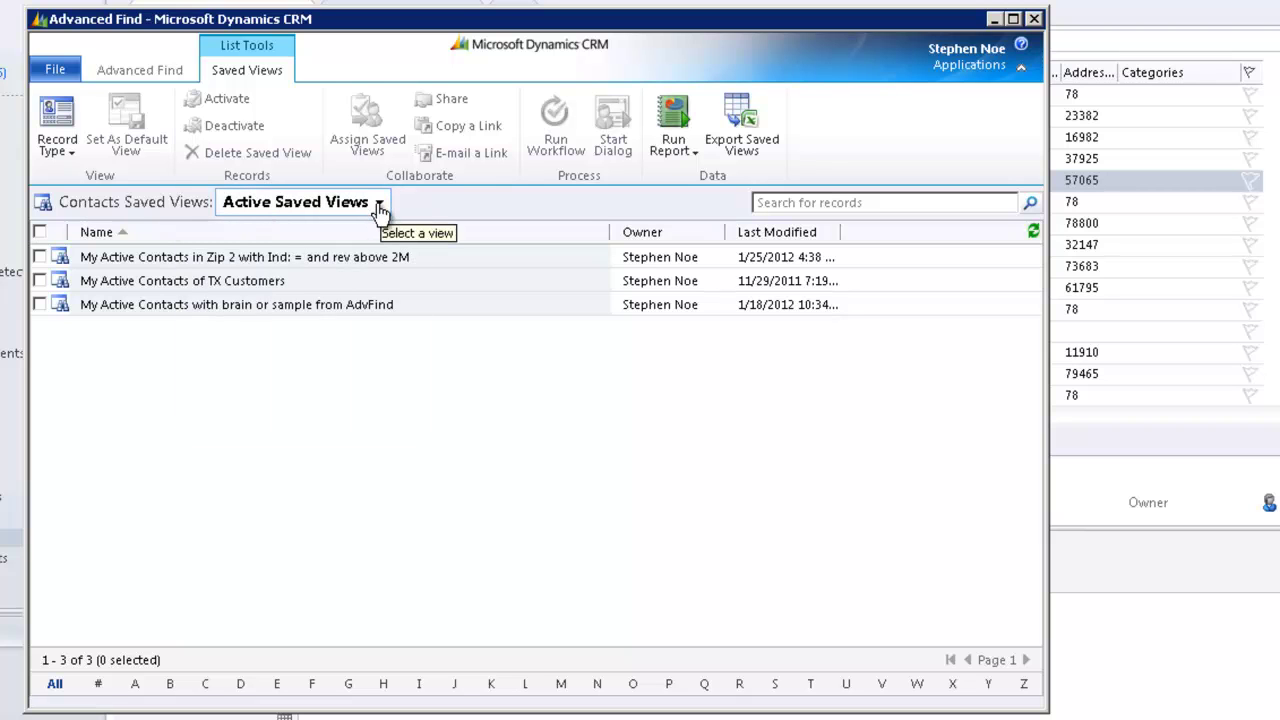
left_click(380, 204)
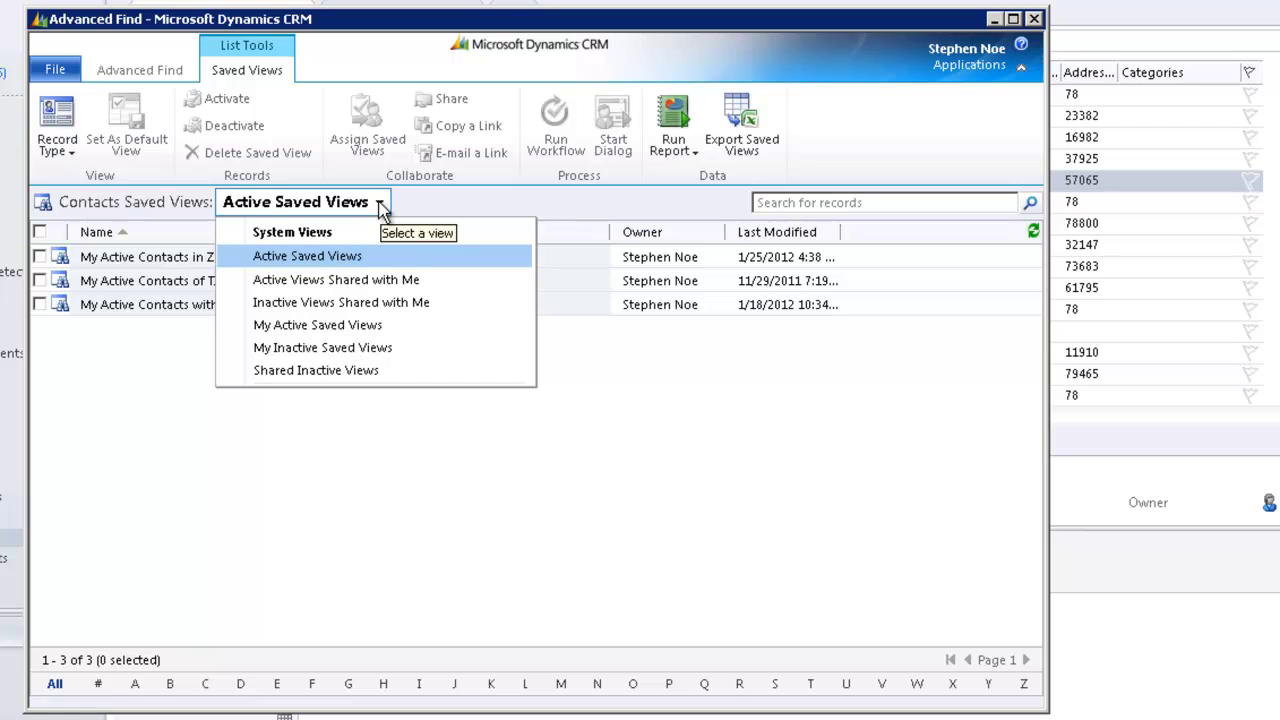
left_click(378, 350)
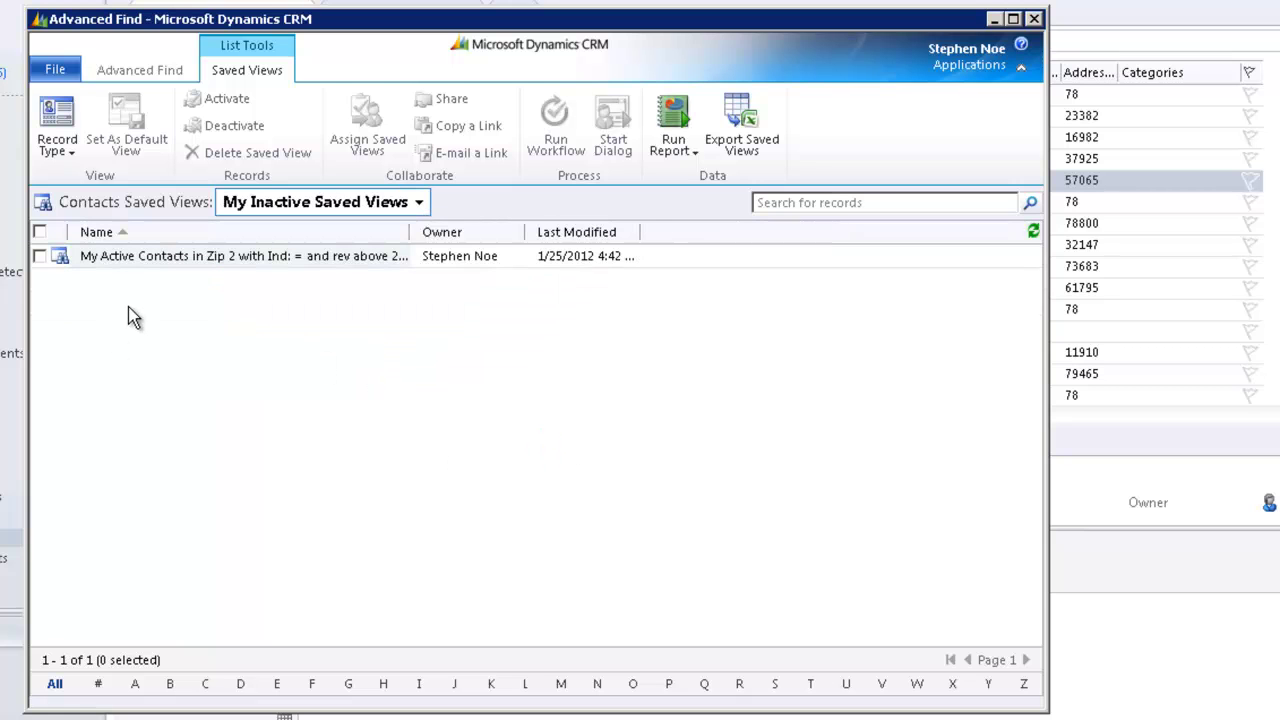
- Reactivate the inactive saved view whose name begins with "My Active Contacts in Zip 2" and confirm the activation
left_click(40, 256)
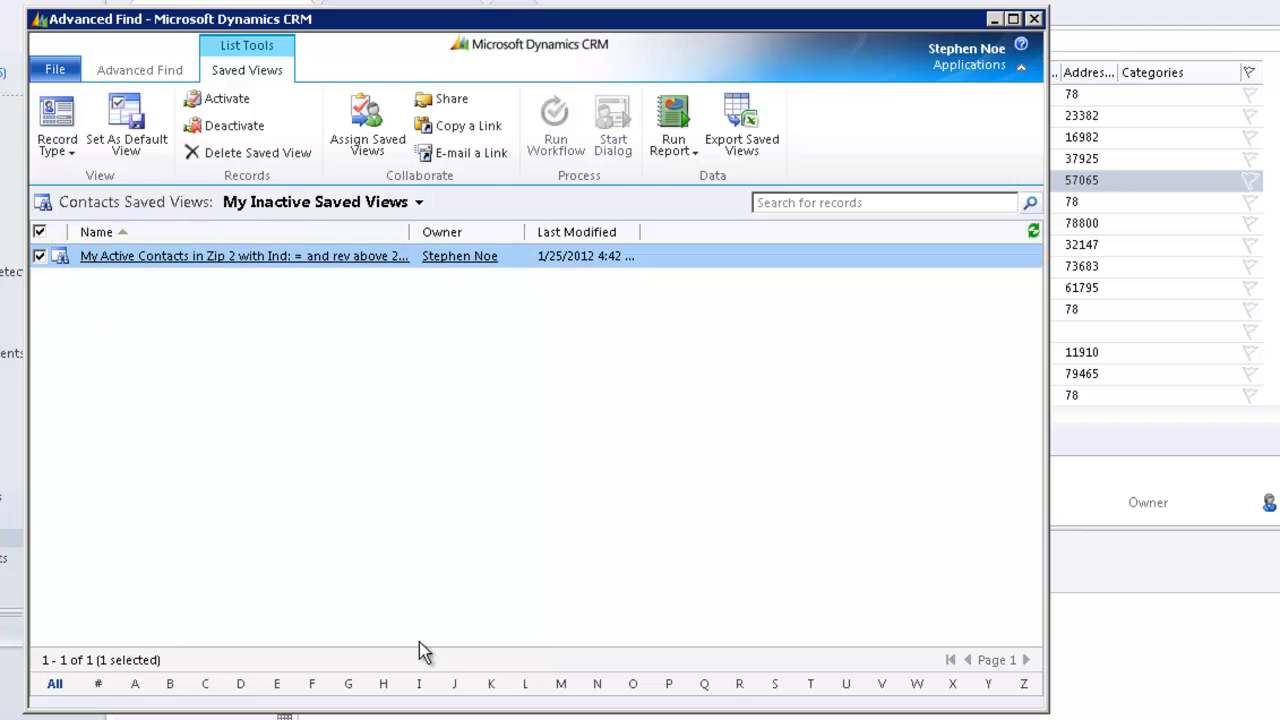
left_click(222, 102)
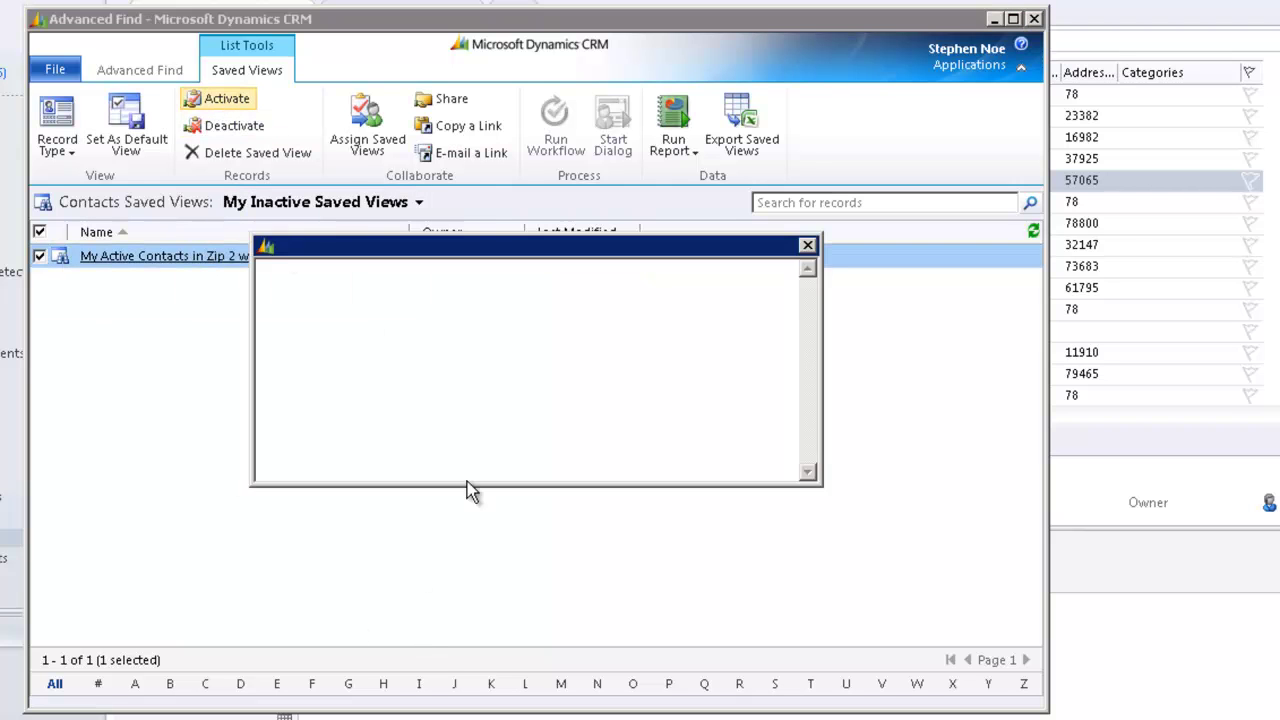
left_click(664, 462)
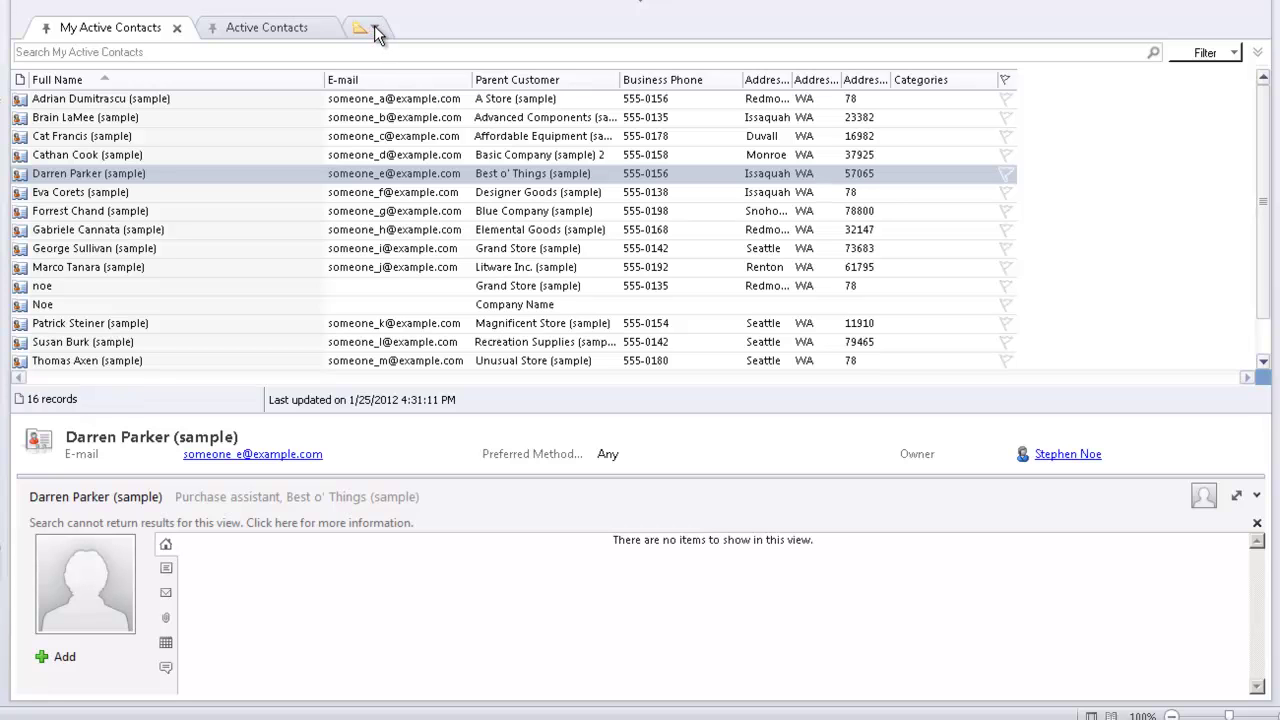
- In the Outlook contacts list, open the personal view "My Active Contacts in Zip 2 with Ind: = and rev above 2M" and pin it
left_click(375, 29)
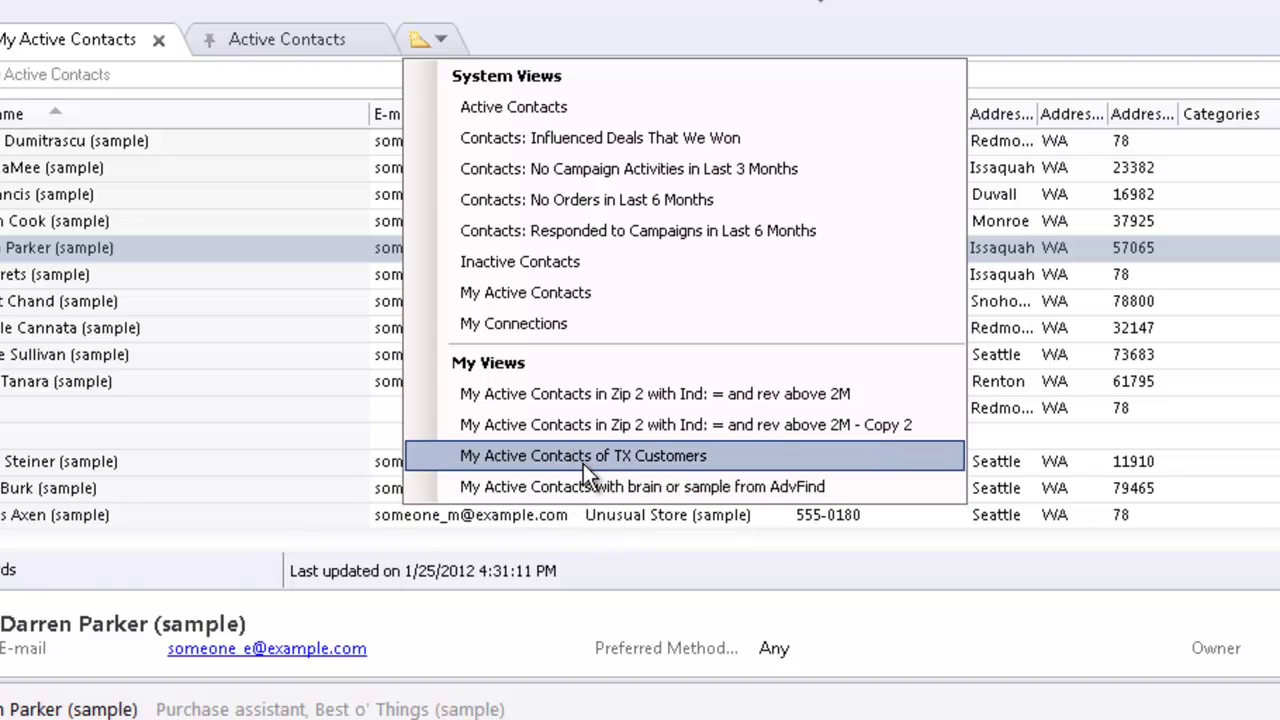
left_click(652, 399)
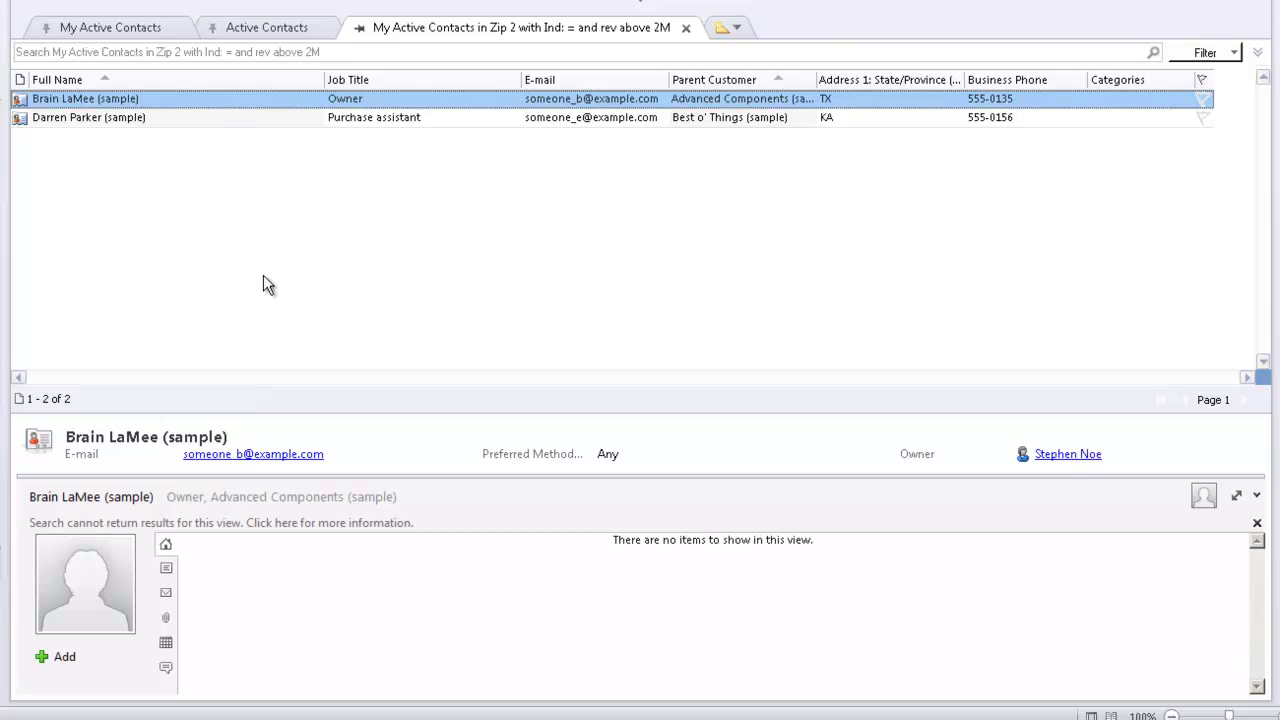
left_click(360, 30)
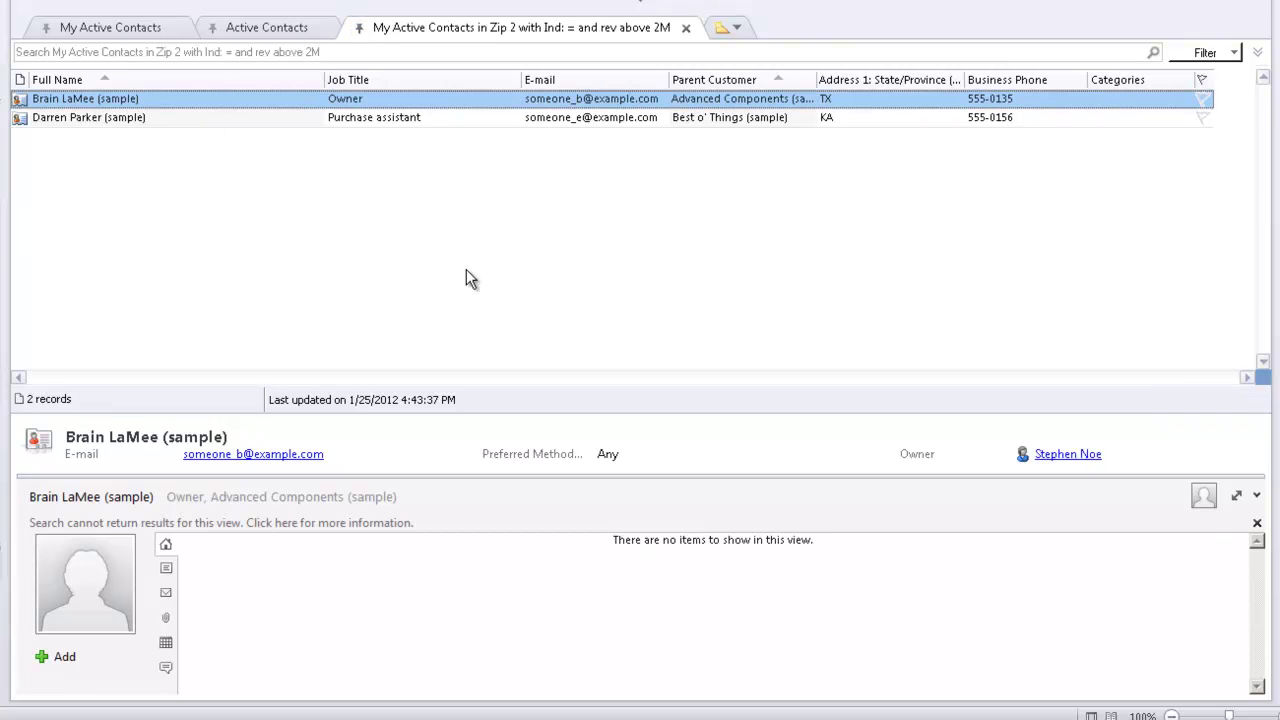